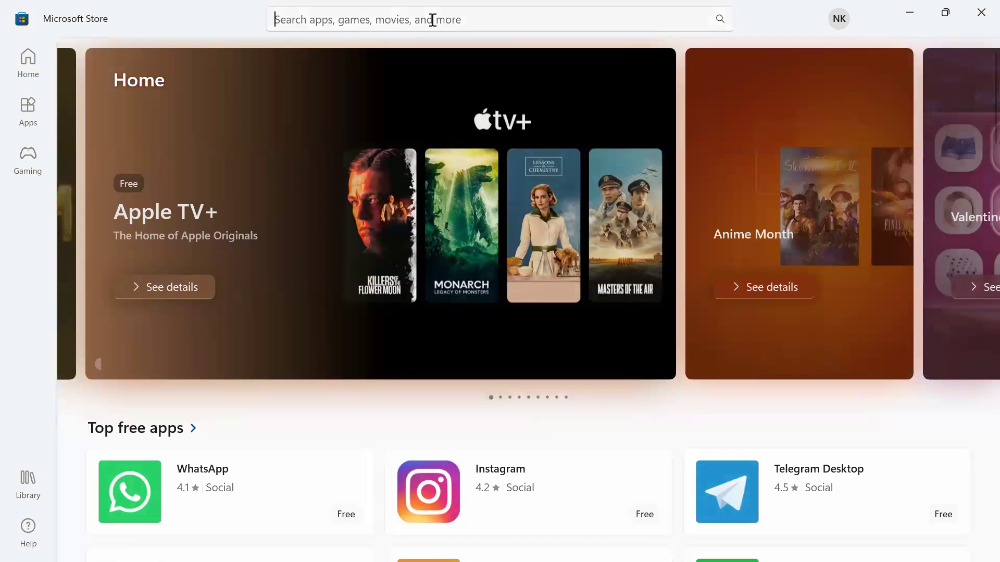
Search the Microsoft Store for "power bi" and view the Power BI Desktop product page.
left_click(365, 58)
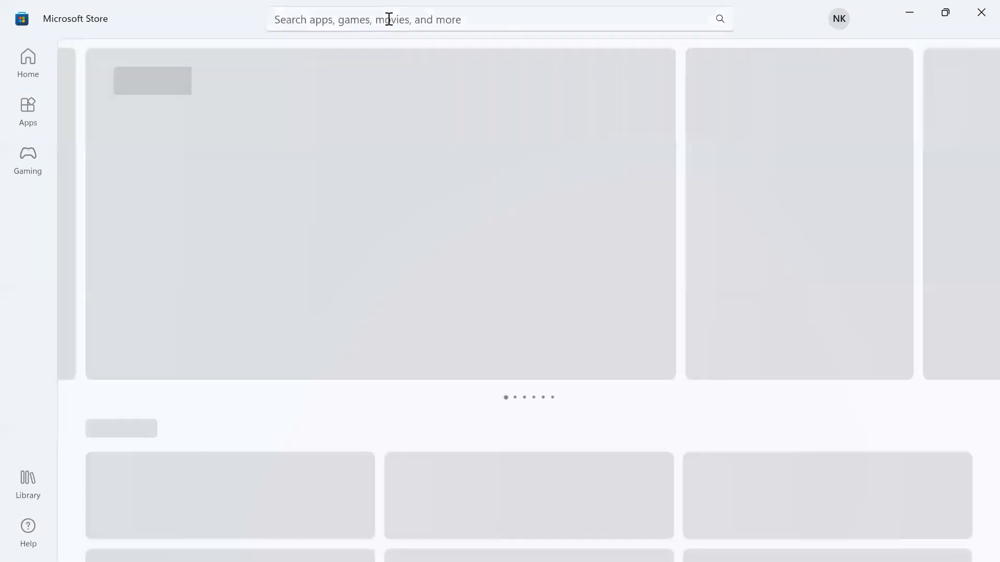
left_click(389, 19)
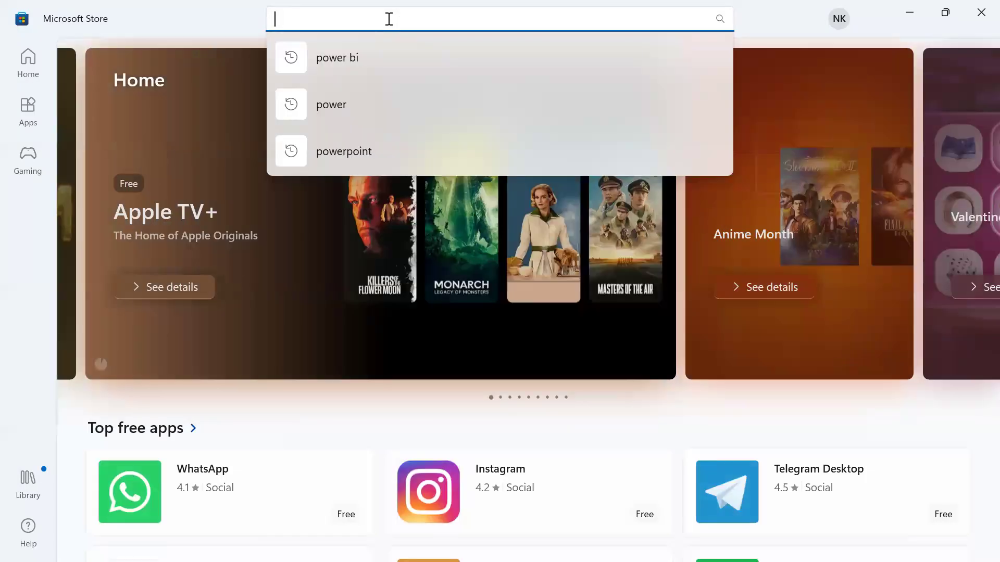
left_click(369, 64)
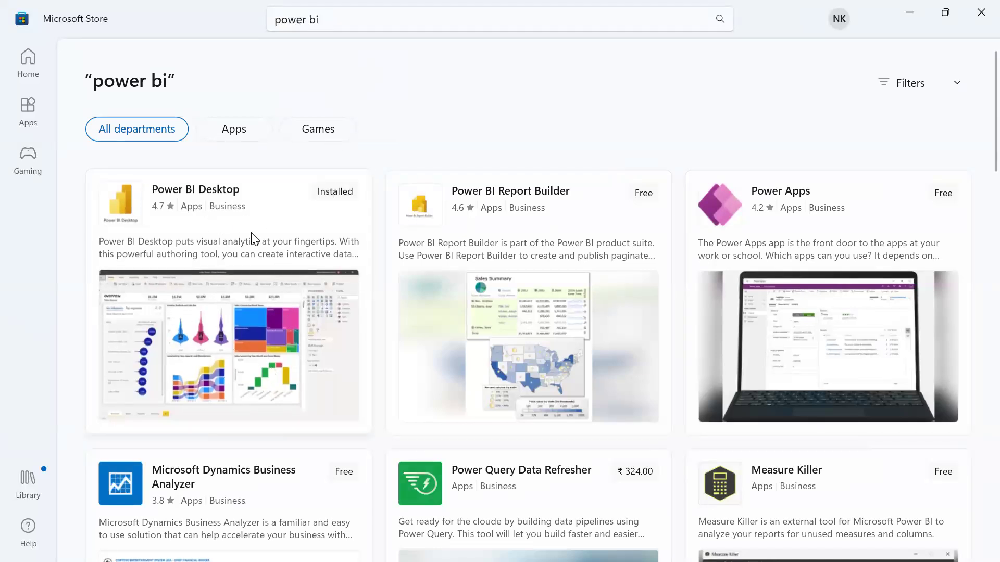
left_click(259, 203)
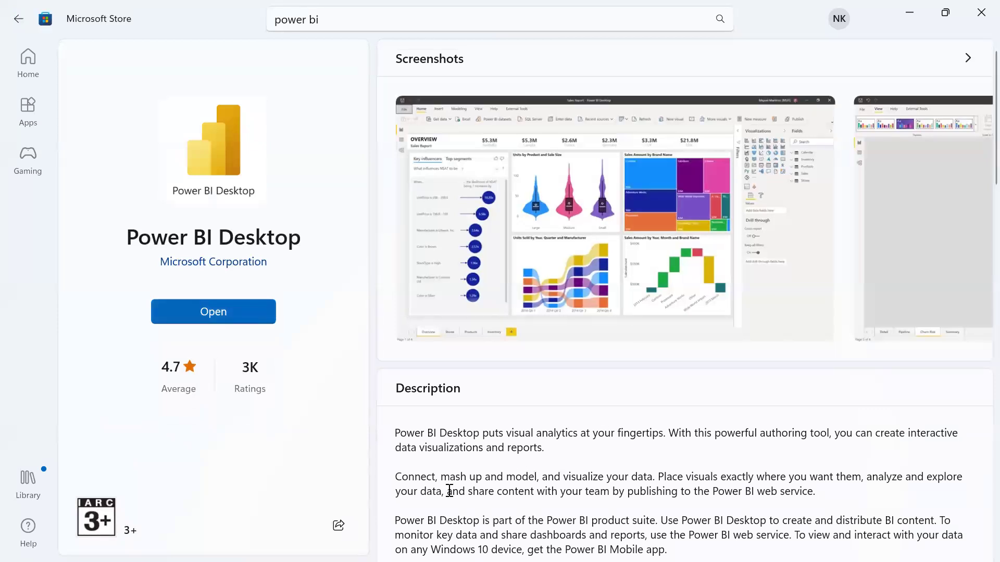
Find Power BI Desktop through the Windows search, launch it and dismiss its start screen.
key("super")
type("pow")
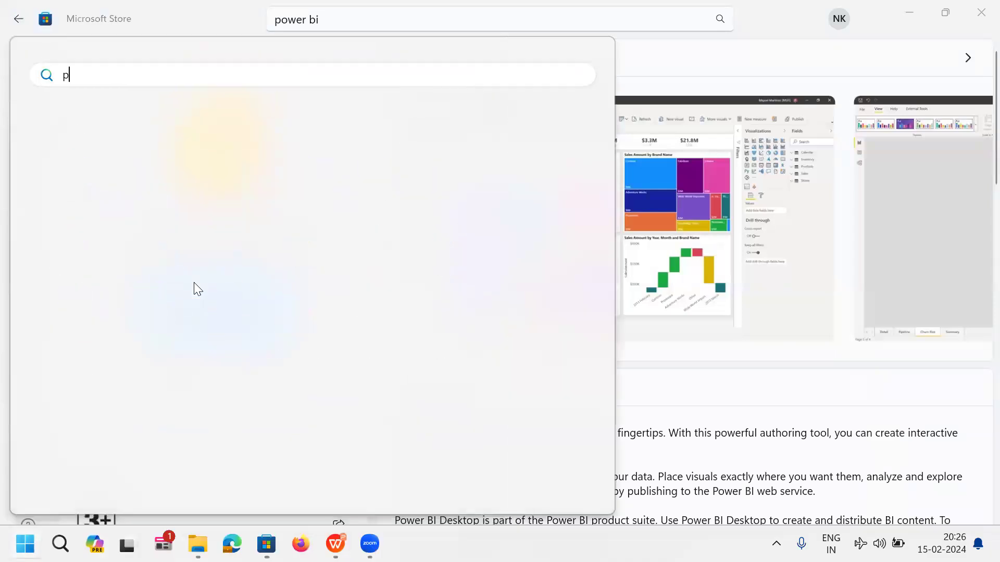
type("er")
left_click(123, 199)
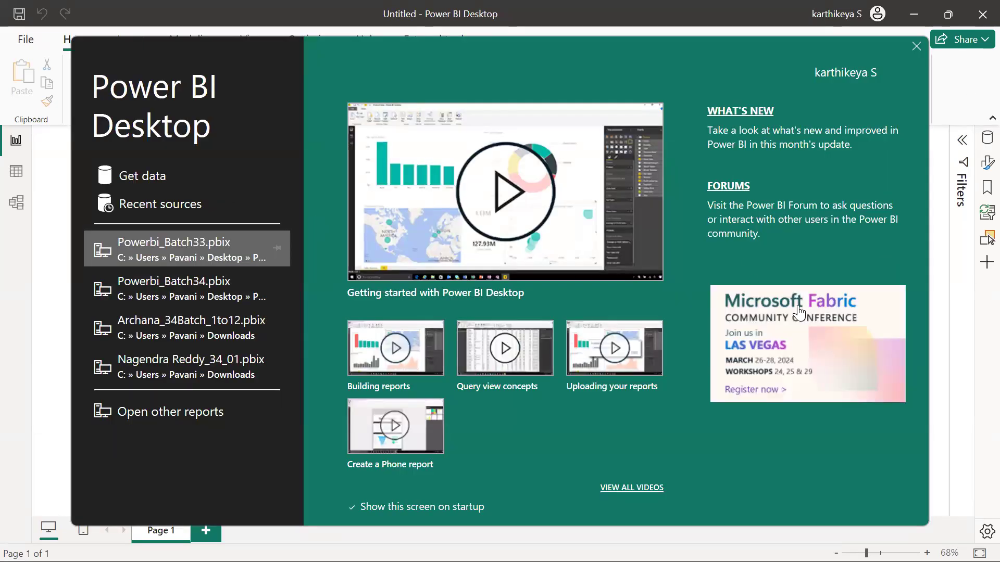
left_click(916, 47)
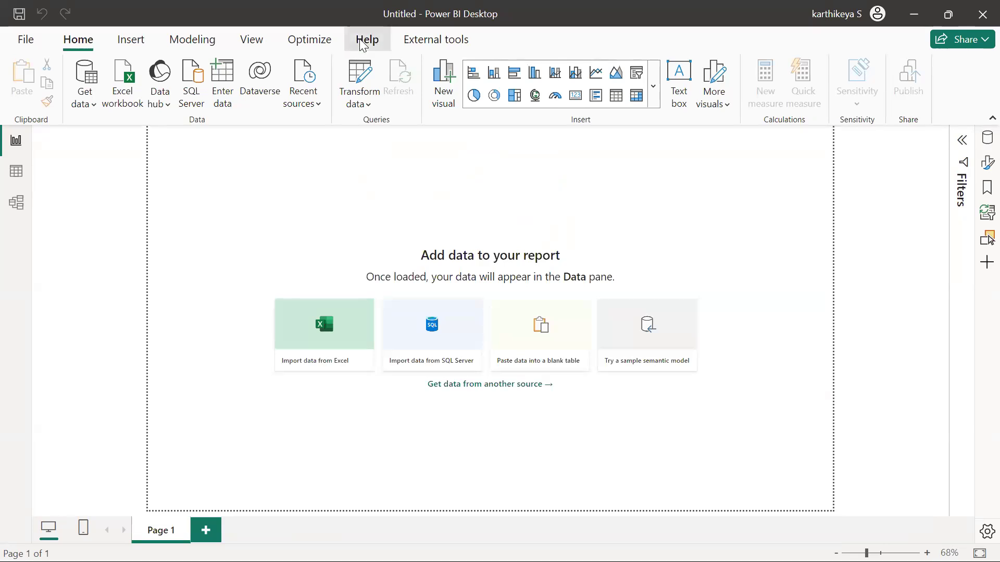
Check the installed version of Power BI Desktop in its About information, then close it.
left_click(364, 41)
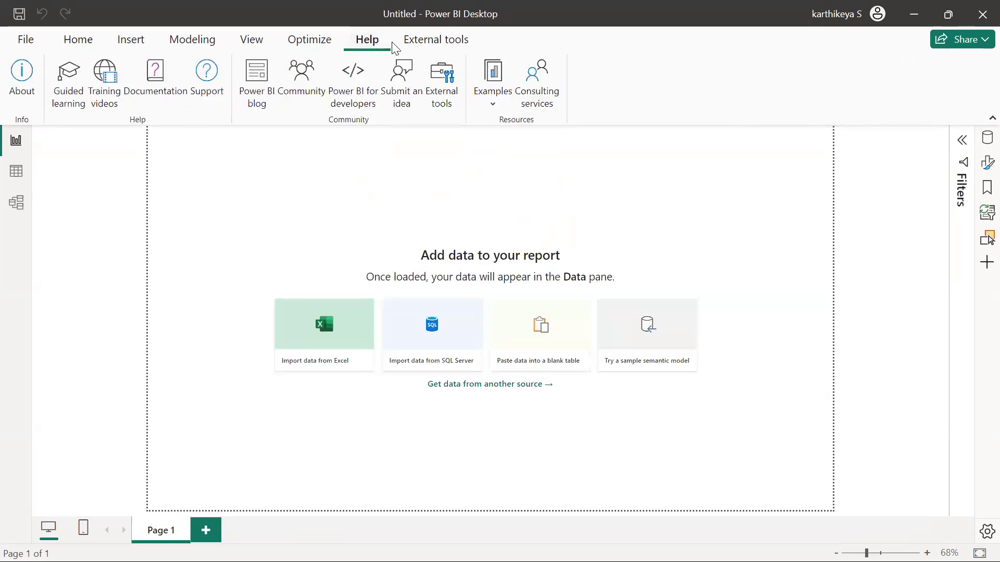
left_click(21, 79)
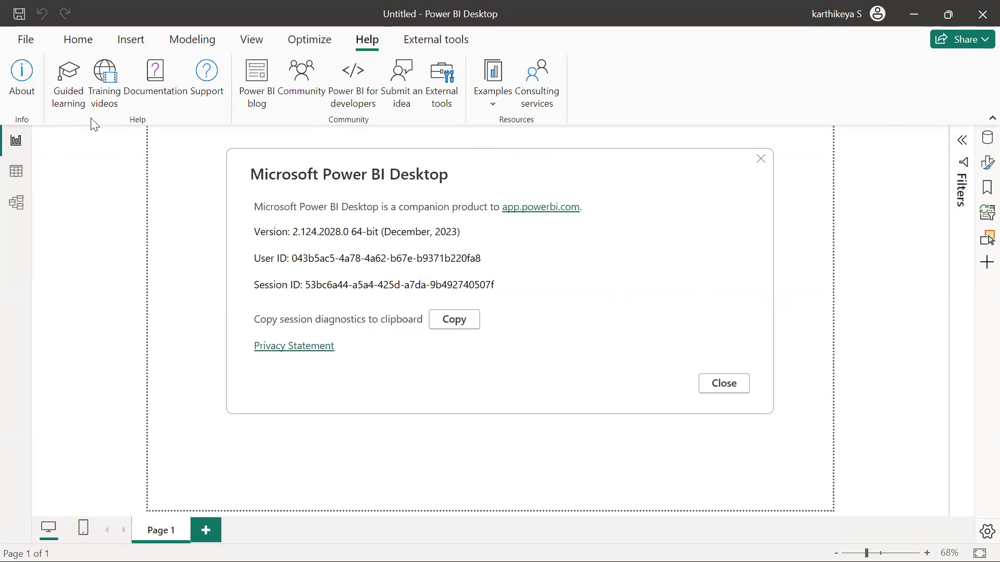
left_click_drag(461, 233, 296, 236)
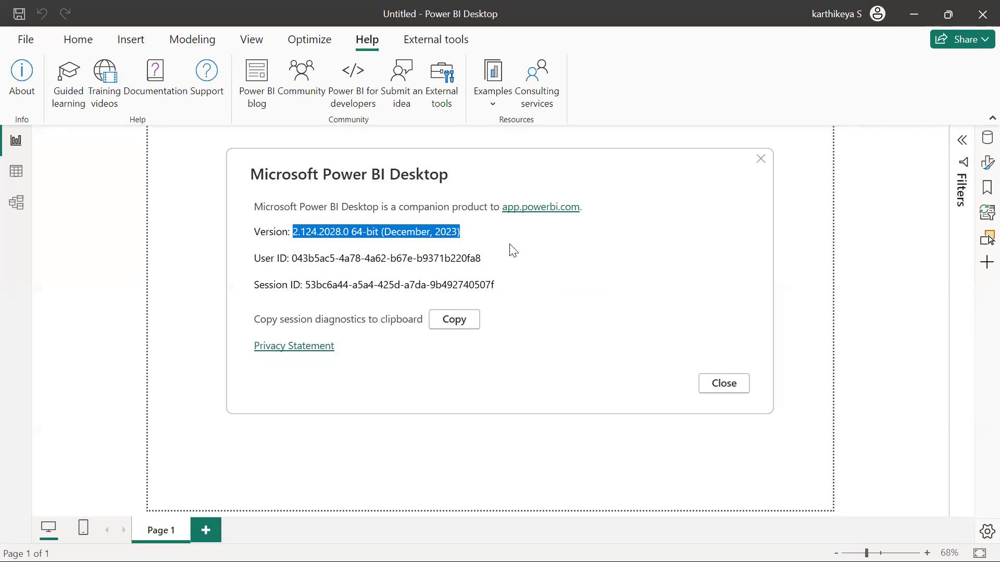
left_click(723, 383)
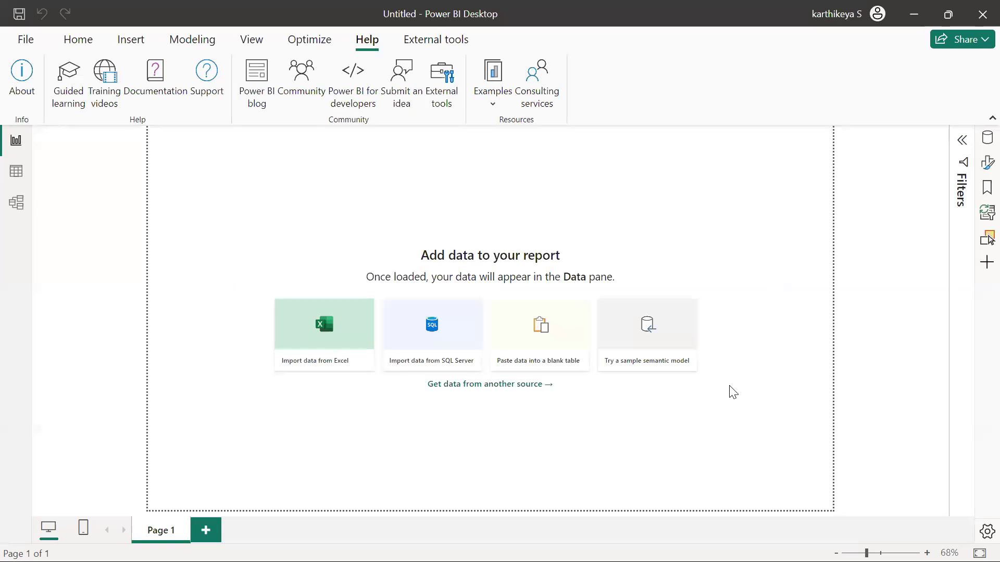
Open the complete list of data sources and look through the available file and database connectors.
left_click(67, 41)
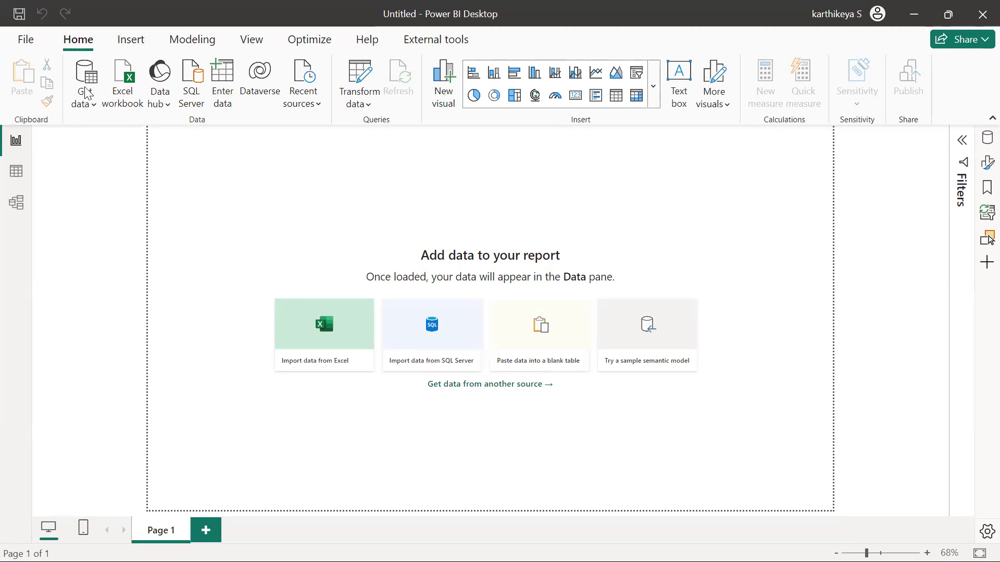
left_click(93, 106)
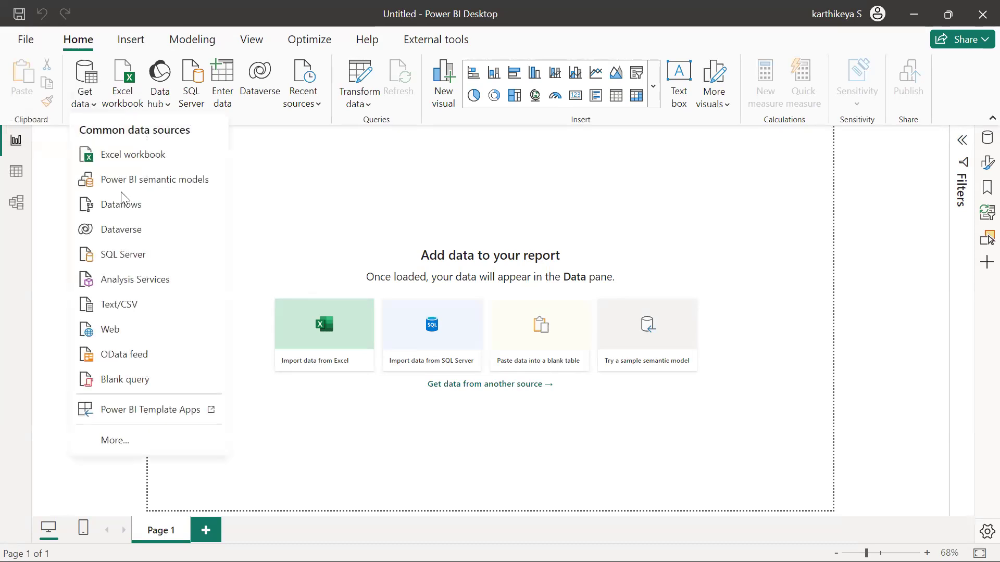
left_click(128, 442)
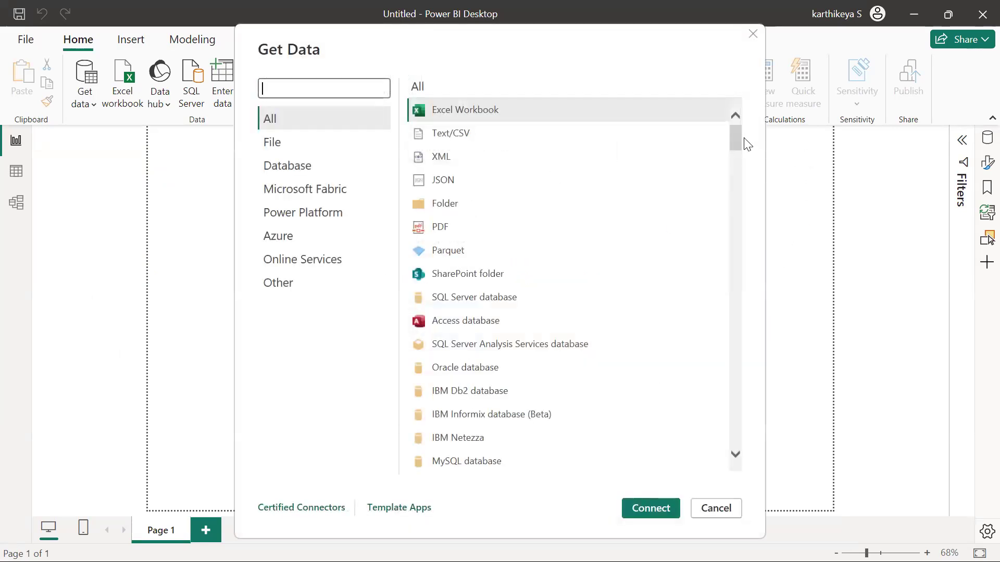
left_click_drag(737, 131, 739, 151)
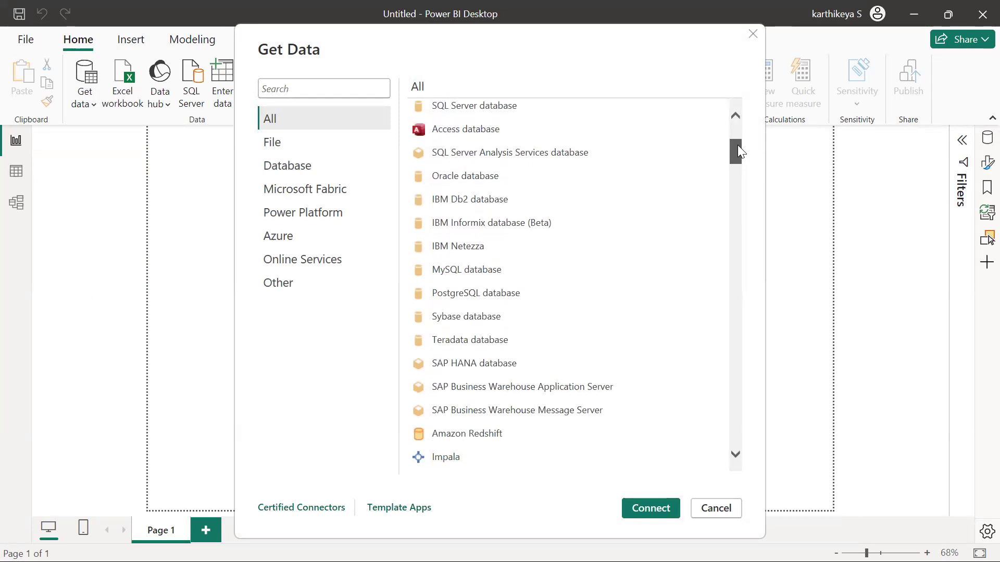
left_click_drag(738, 142, 737, 127)
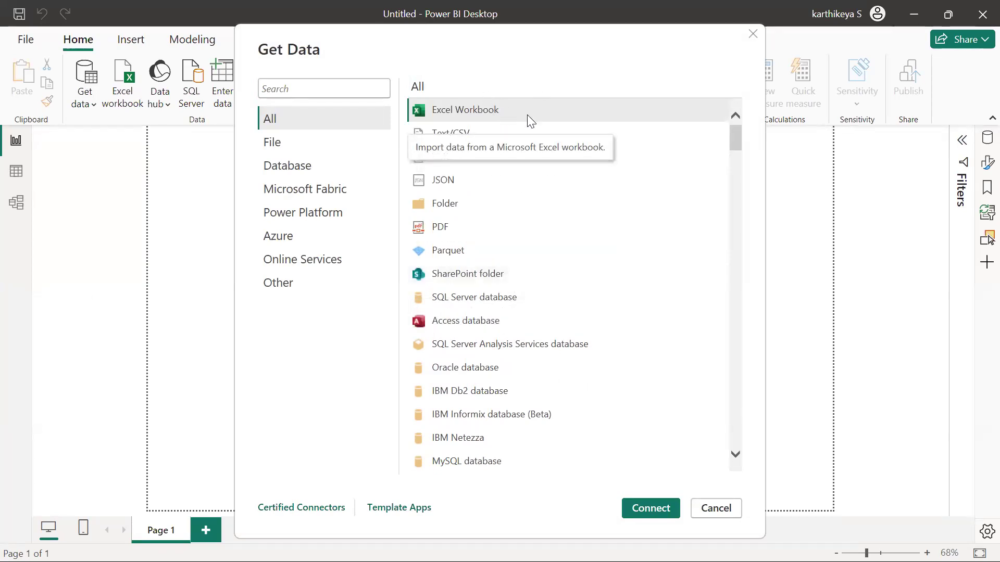
left_click_drag(734, 140, 734, 142)
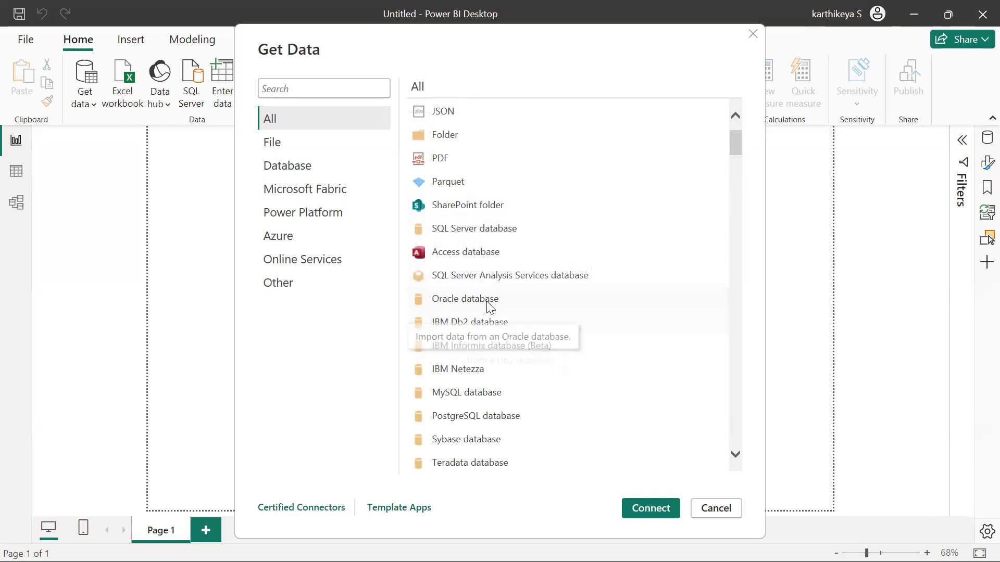
mouse_move(731, 138)
left_mouse_down()
mouse_move(736, 456)
mouse_move(748, 306)
mouse_move(734, 125)
left_mouse_up()
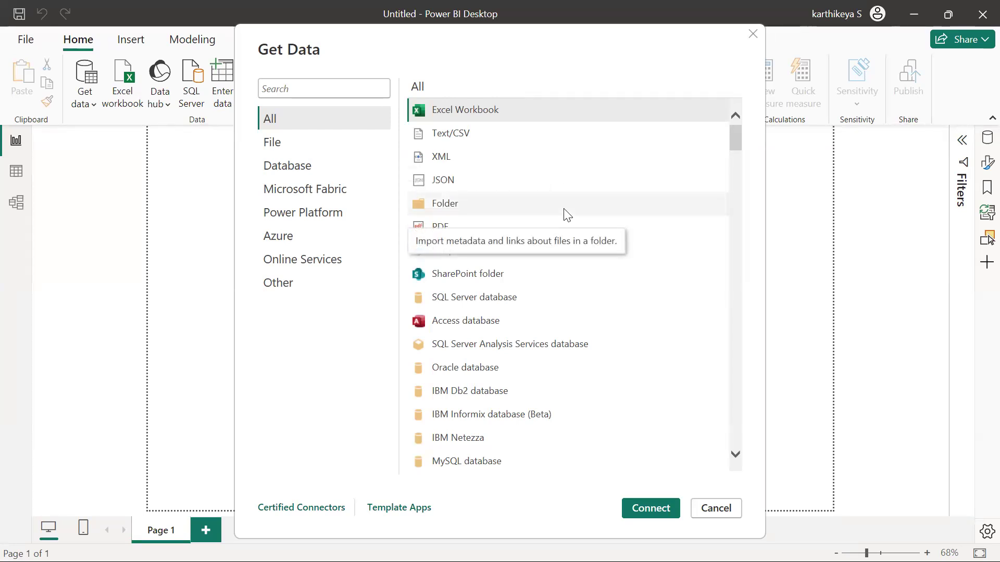
Connect to an Excel workbook data source and open SAMPLE_DATA from the Powerbi Training folder.
left_click(522, 113)
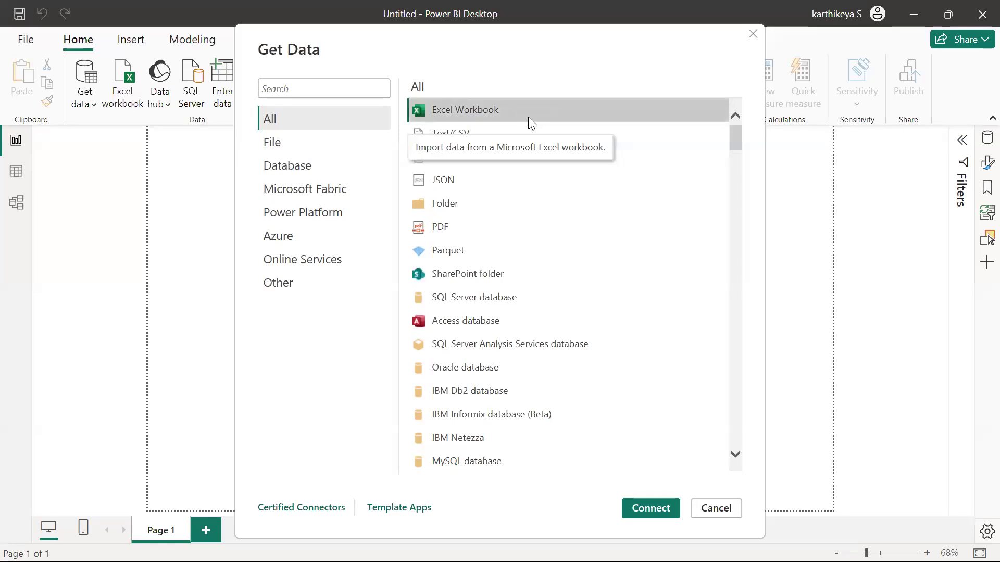
left_click(657, 507)
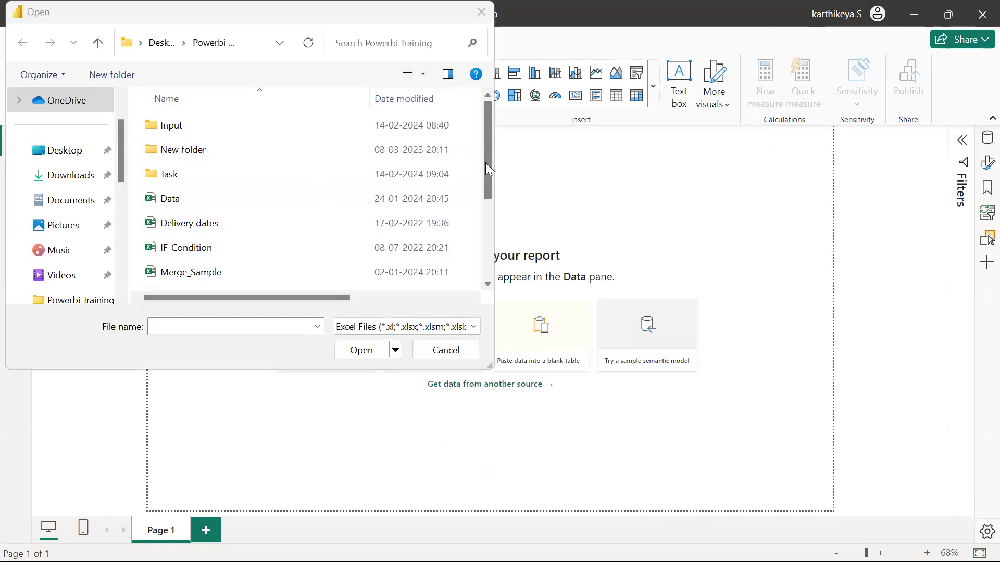
left_click_drag(485, 163, 496, 241)
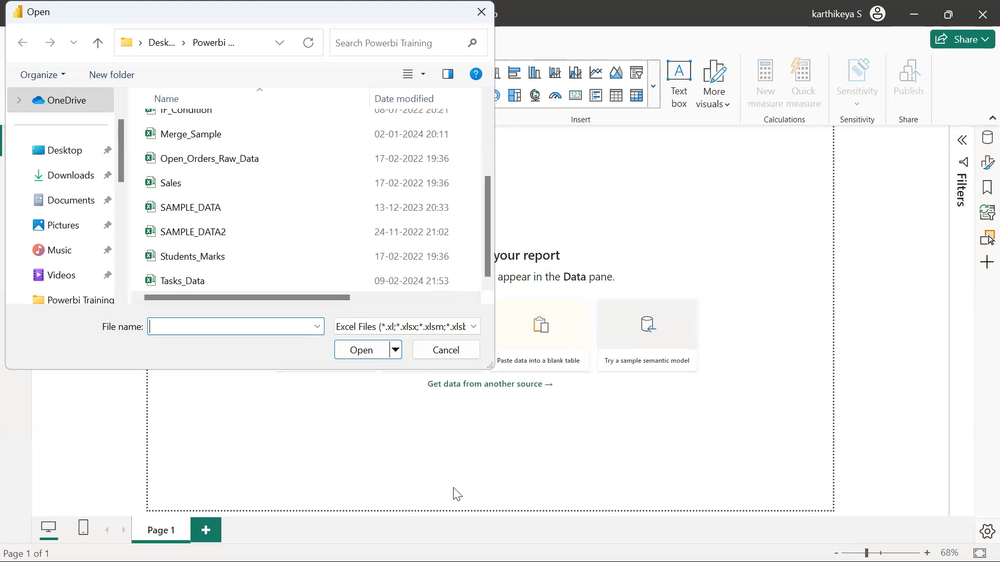
left_click(655, 262)
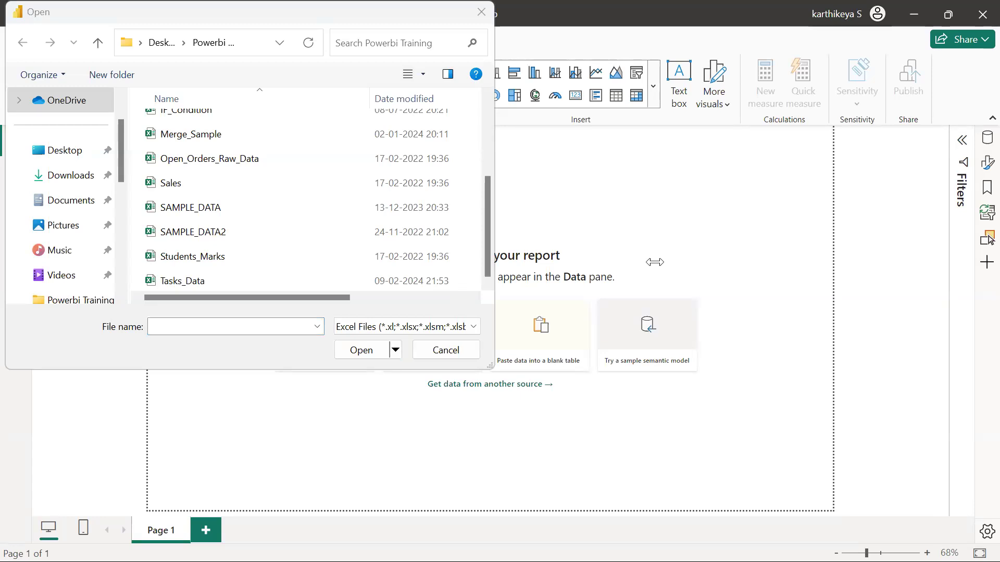
left_click(219, 210)
left_click(363, 350)
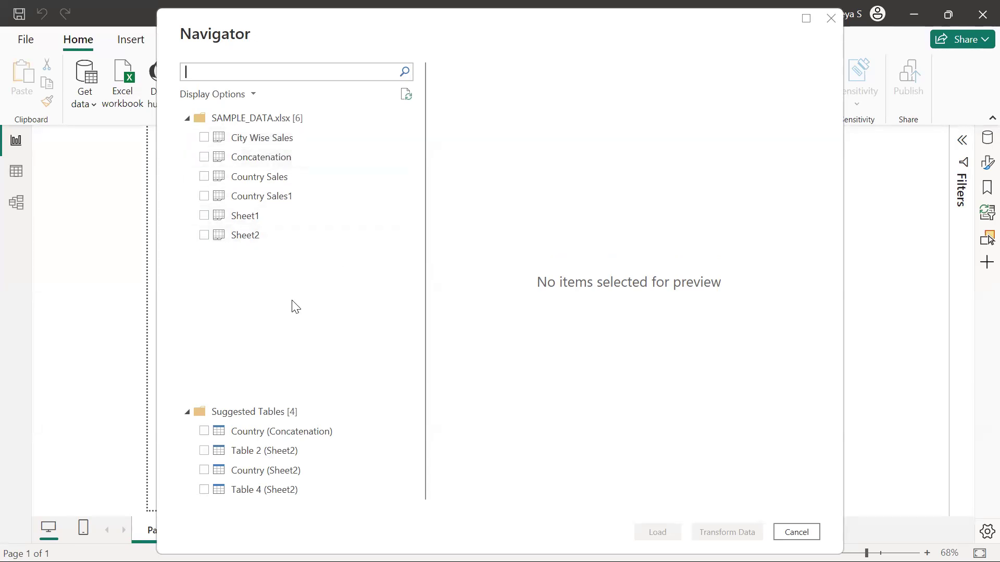
Preview the contents of the City Wise Sales, Country Sales and Sheet2 sheets in the workbook.
left_click(276, 139)
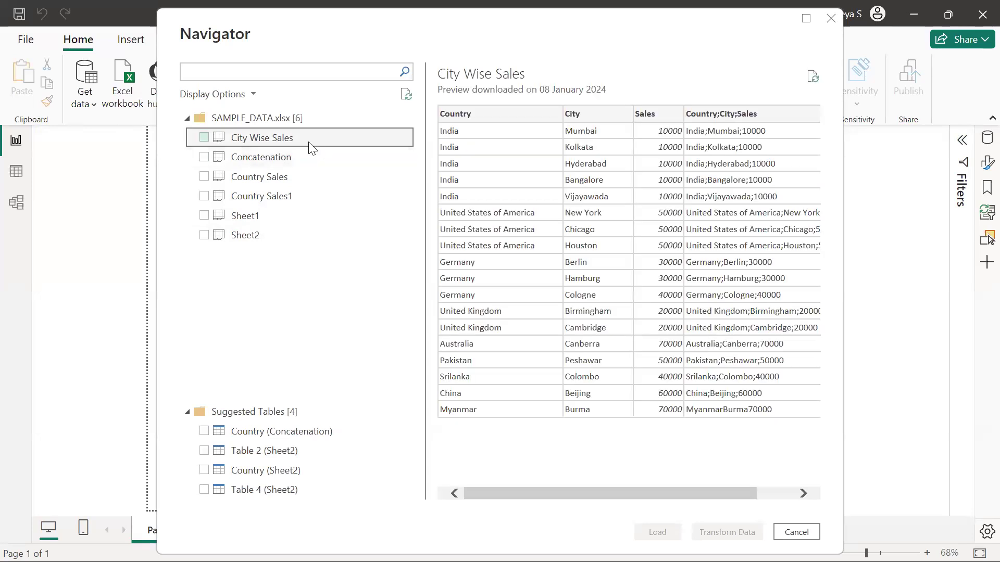
left_click_drag(696, 493, 567, 477)
left_click_drag(699, 493, 569, 486)
left_click(266, 177)
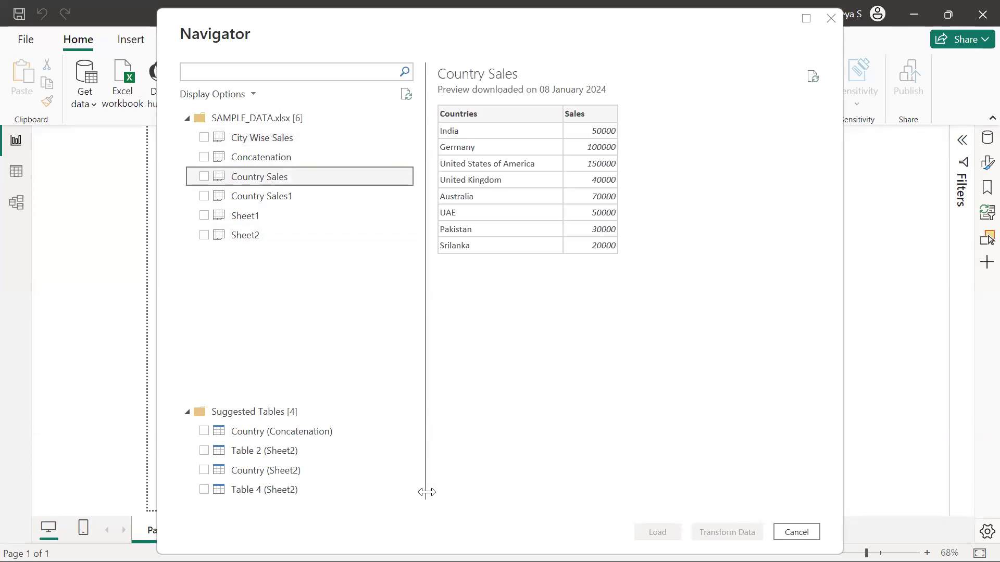
left_click(258, 236)
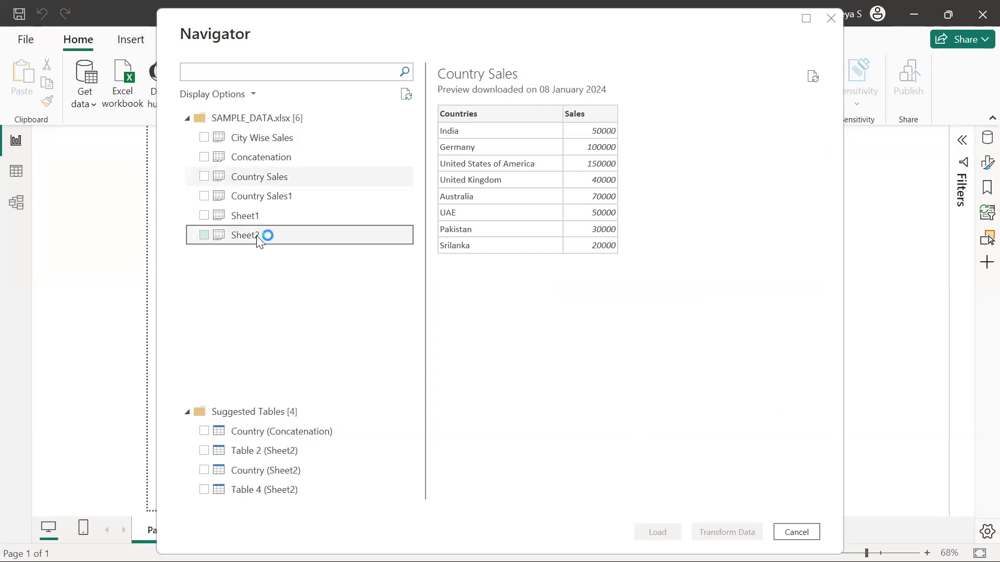
left_click_drag(501, 492, 420, 486)
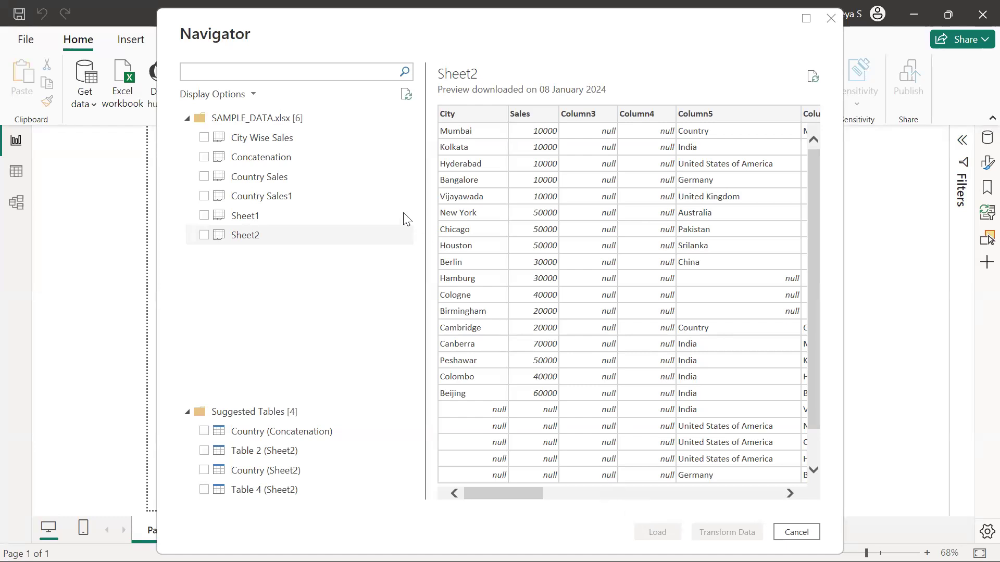
Choose the City Wise Sales and Country Sales1 sheets and load them into the report.
left_click(204, 138)
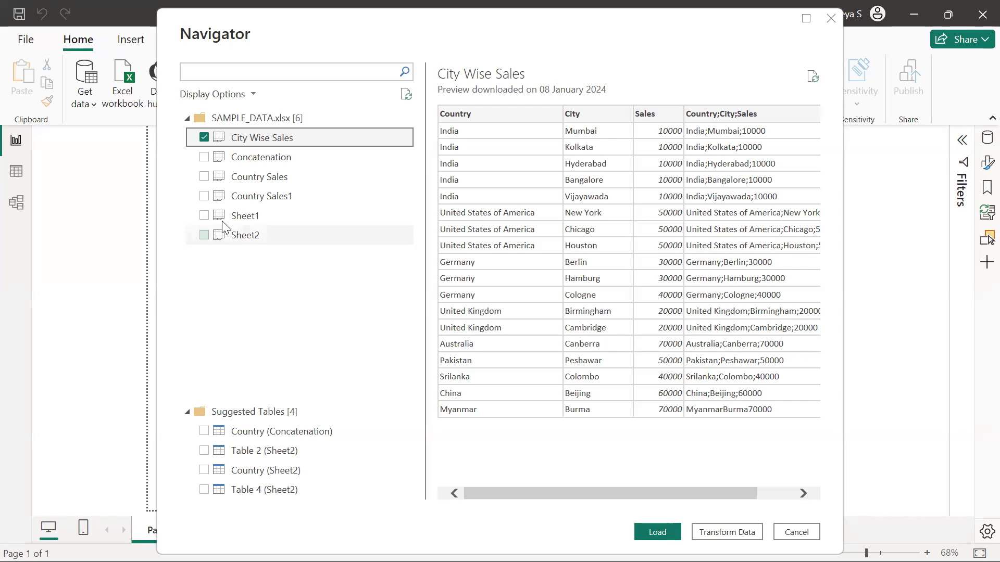
left_click(203, 196)
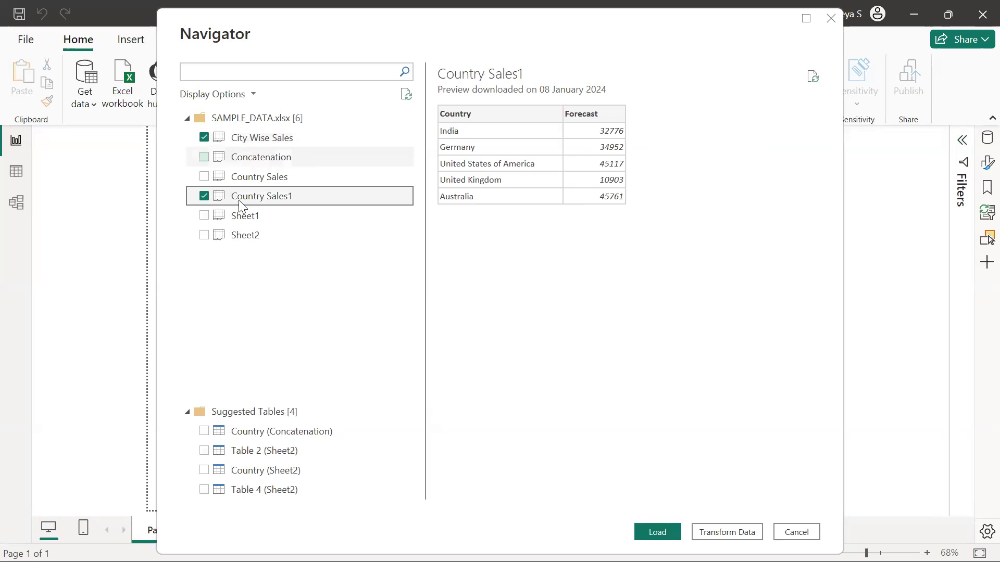
left_click(663, 533)
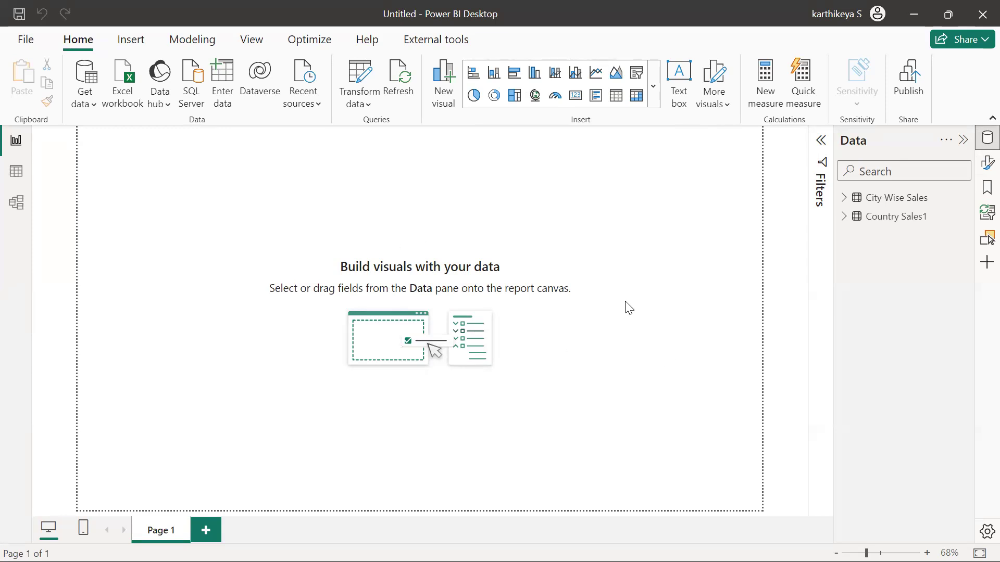
Switch to the Power BI Demo.pptx presentation to review the slide on Power BI components, then return to Power BI Desktop.
key("alt+Tab")
key("alt+Tab")
key("alt+Tab")
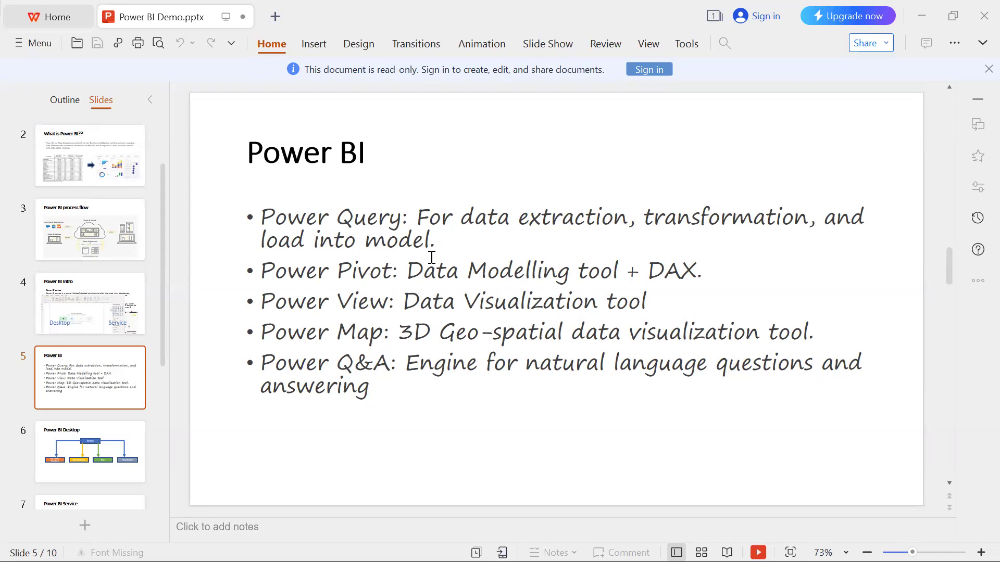
key("alt+Tab")
key("alt+Tab")
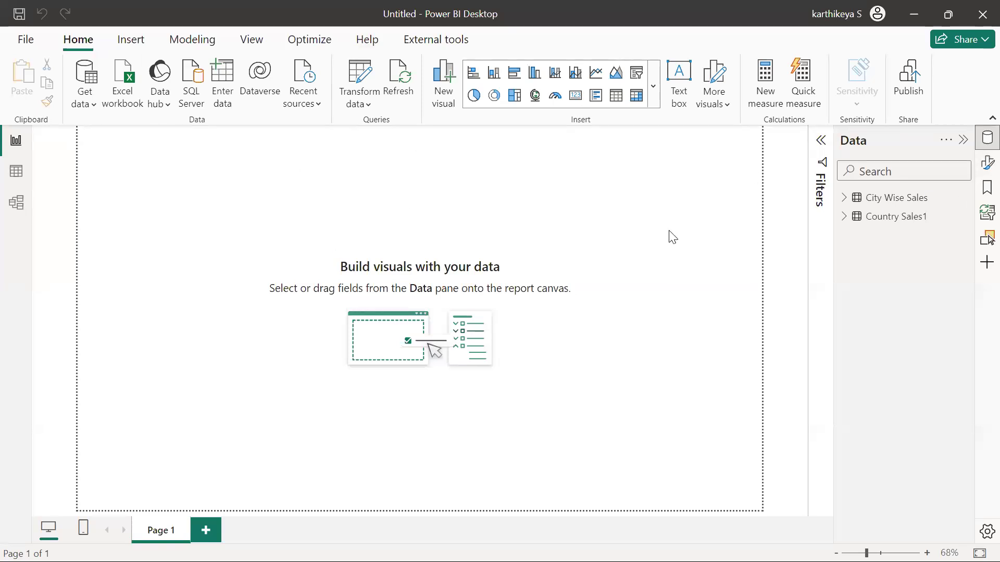
key("alt+Tab")
key("alt+Tab")
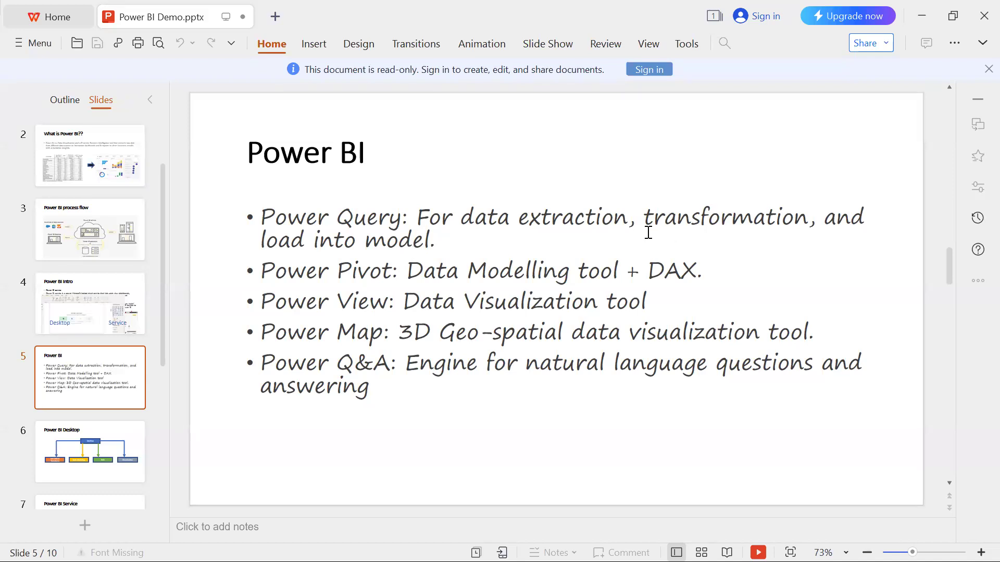
left_click(923, 17)
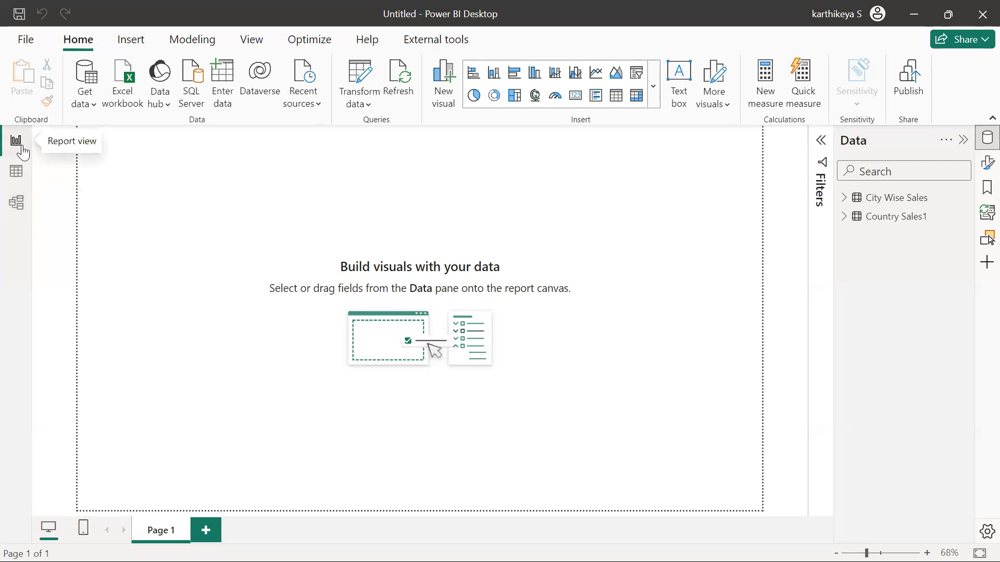
Insert a clustered column chart, enlarge it, and assign Country from City Wise Sales to its X-axis.
left_click(535, 73)
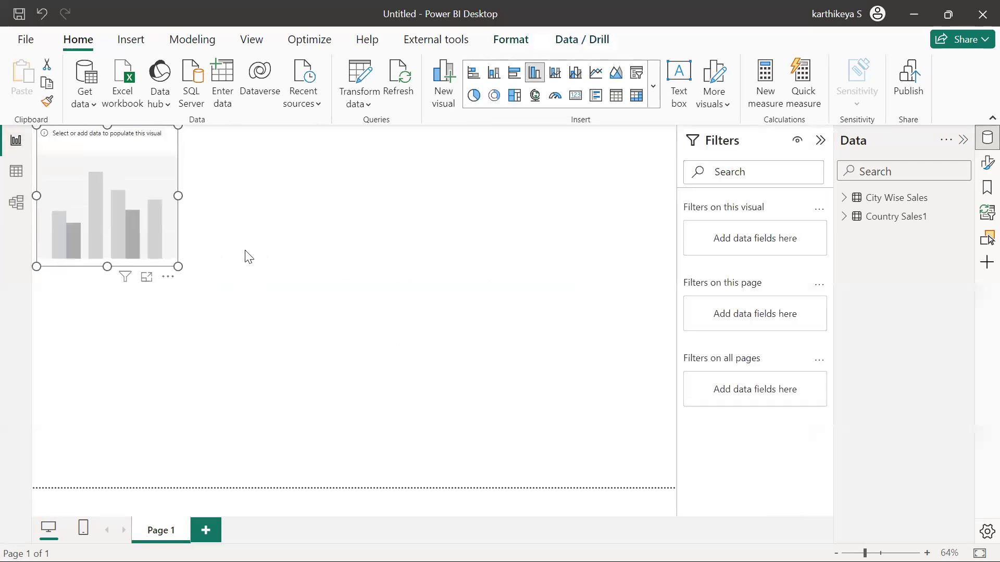
left_click_drag(178, 266, 247, 290)
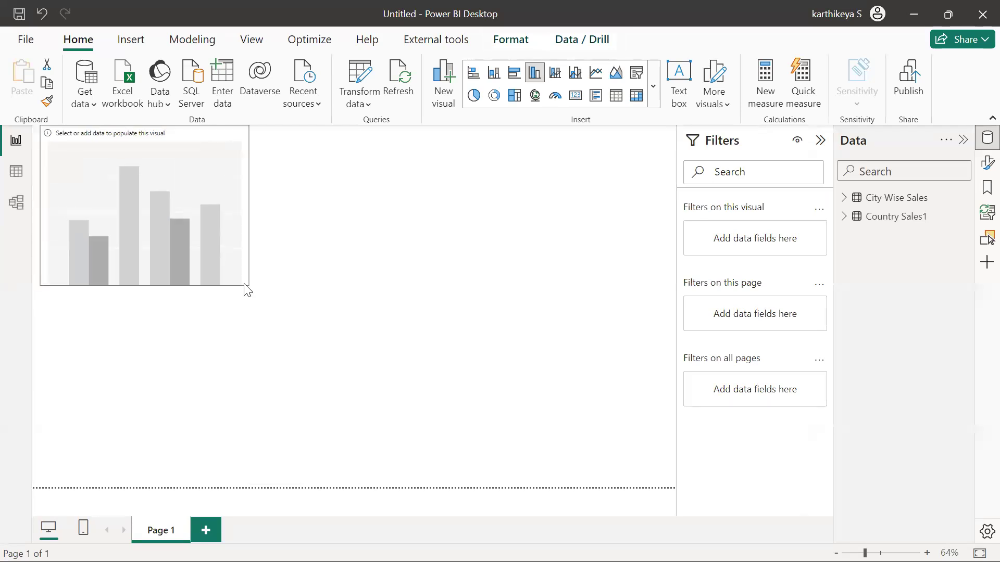
left_click(335, 255)
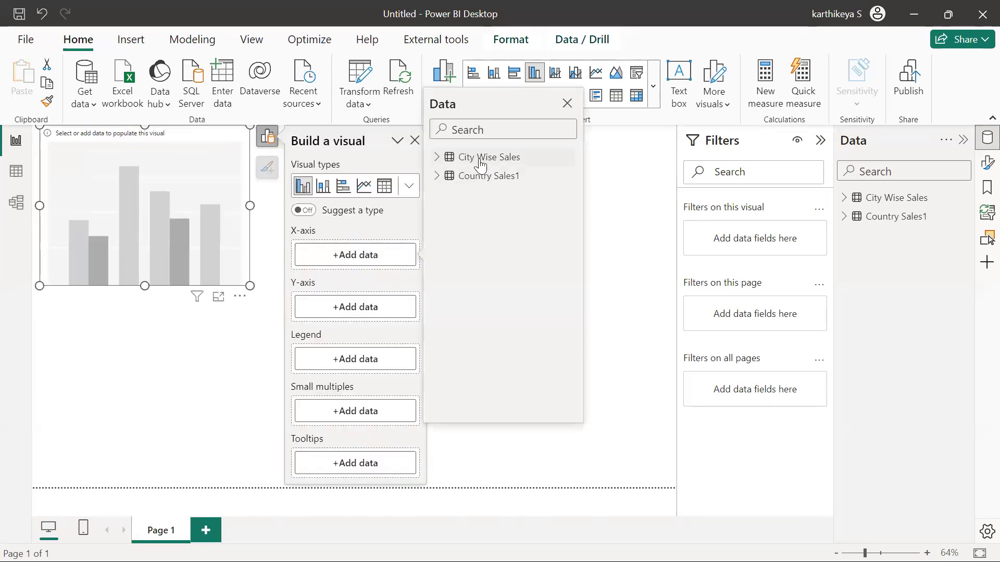
left_click(439, 158)
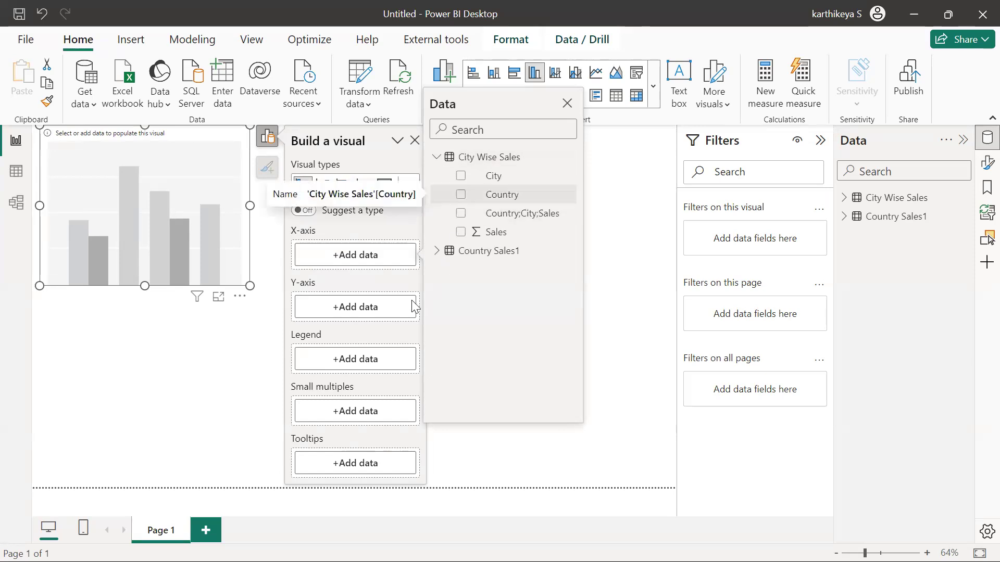
left_click(461, 196)
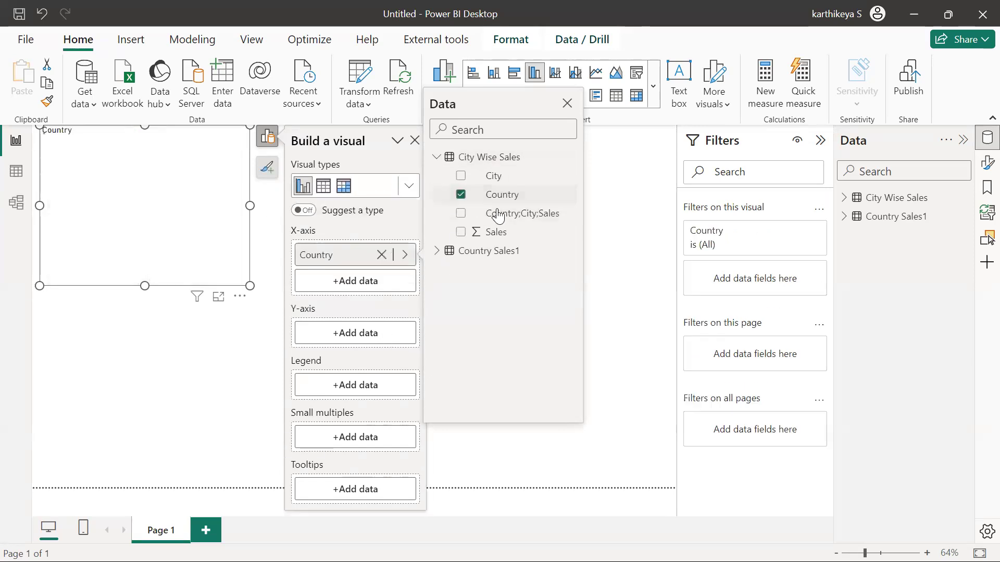
Assign Sales from City Wise Sales to the chart's Y-axis and widen the chart.
left_click(379, 334)
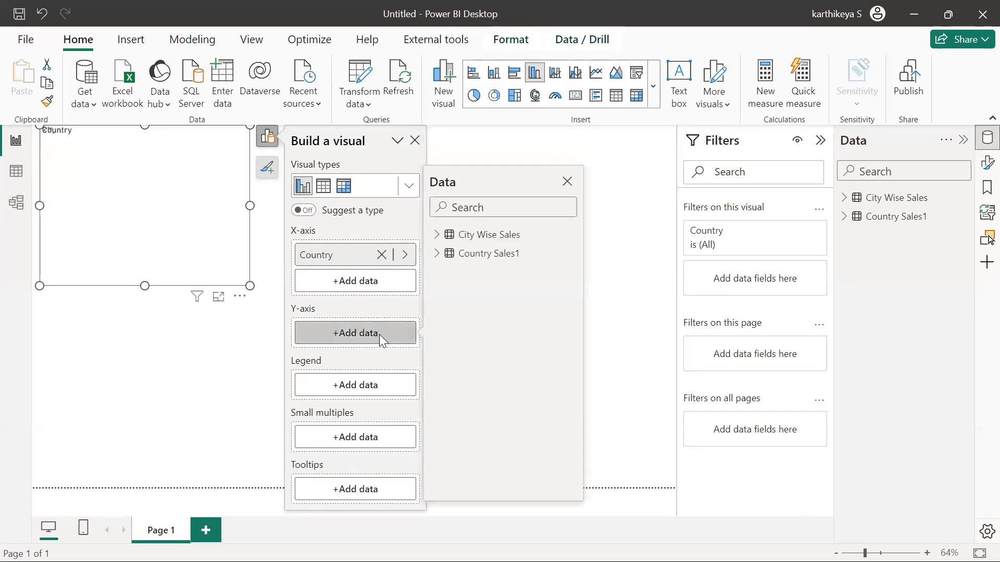
left_click(437, 235)
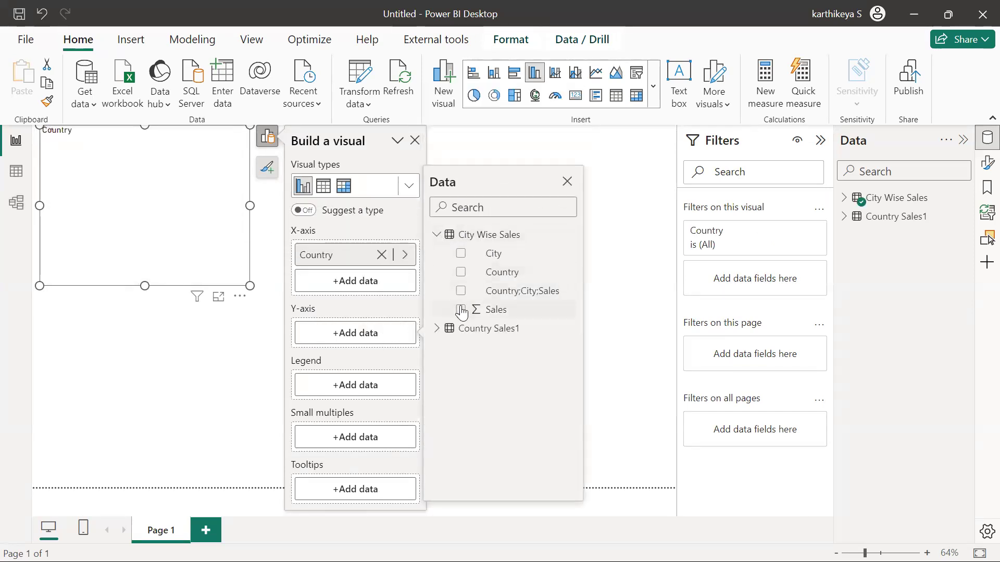
left_click(461, 310)
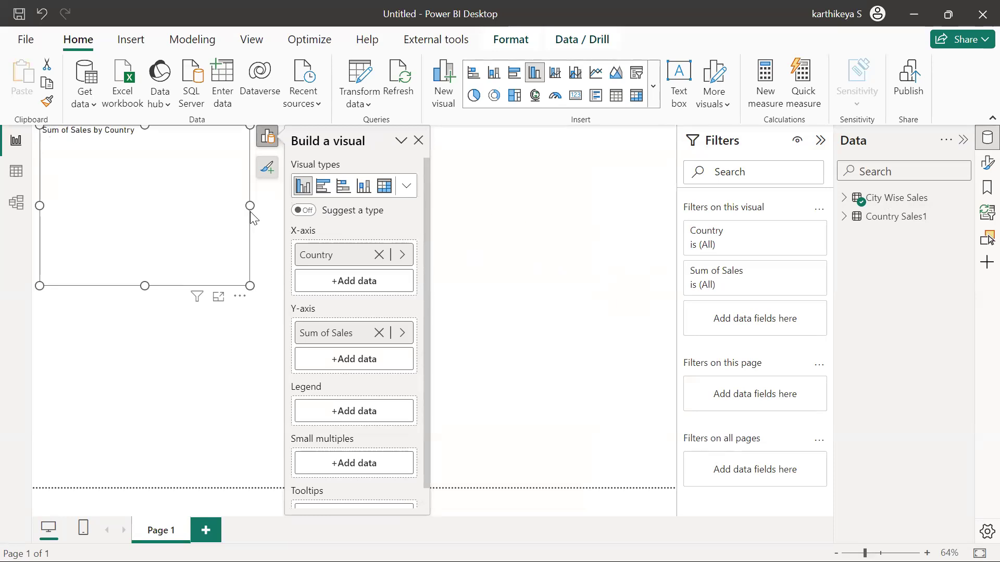
left_click_drag(250, 207, 375, 216)
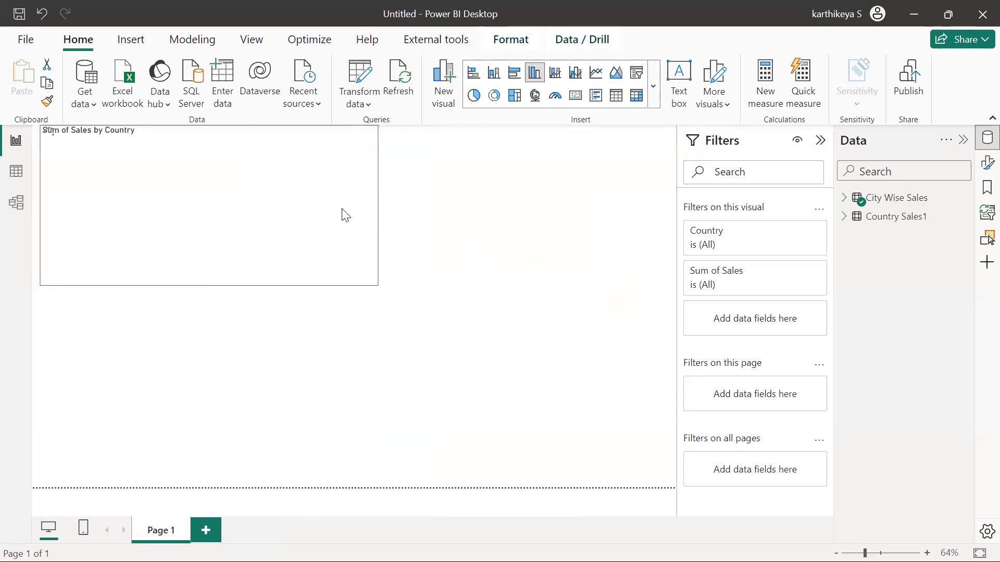
Examine the rows of the City Wise Sales and Country Sales1 tables, then return to the report page and deselect the chart.
left_click(17, 172)
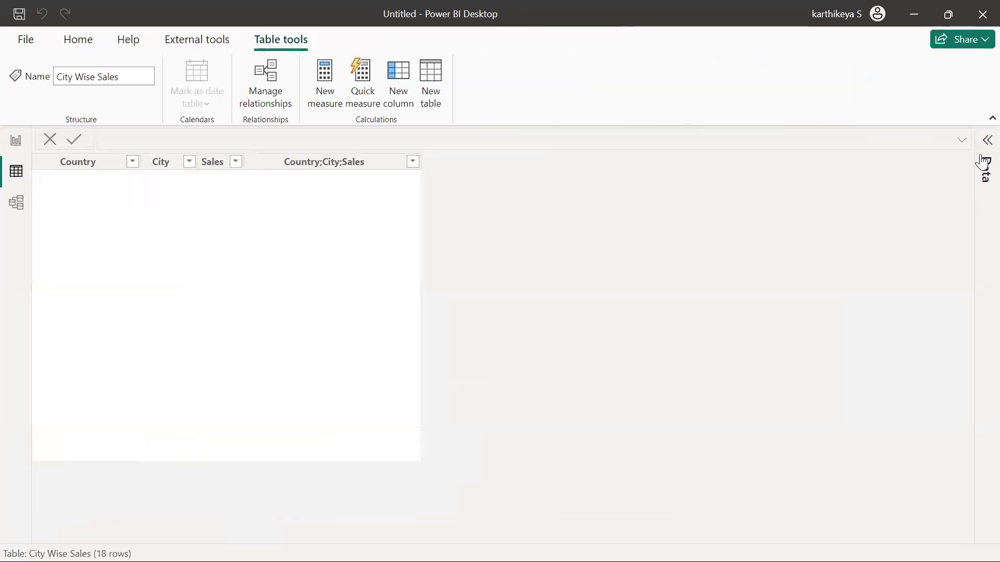
left_click(985, 142)
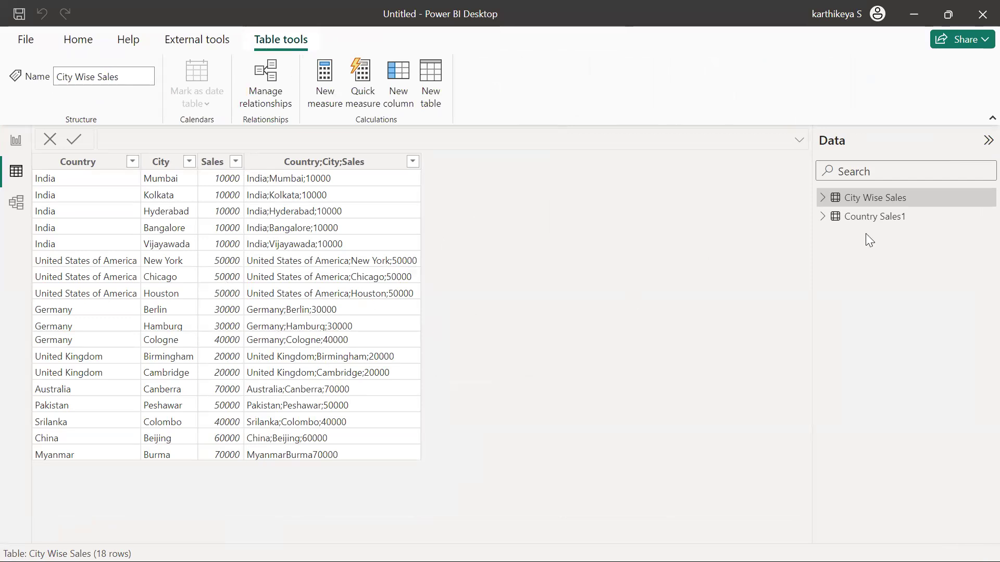
left_click(881, 219)
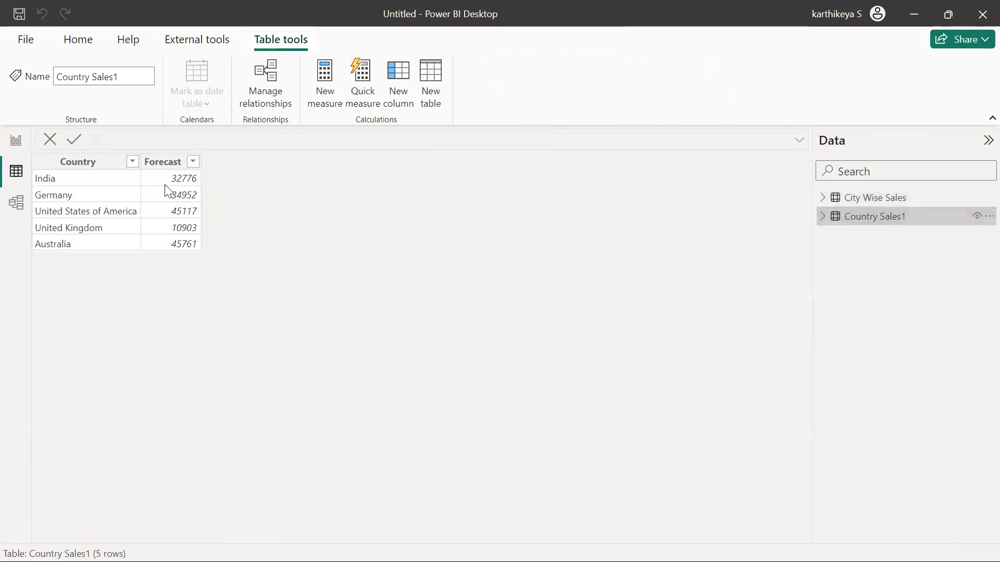
left_click(890, 198)
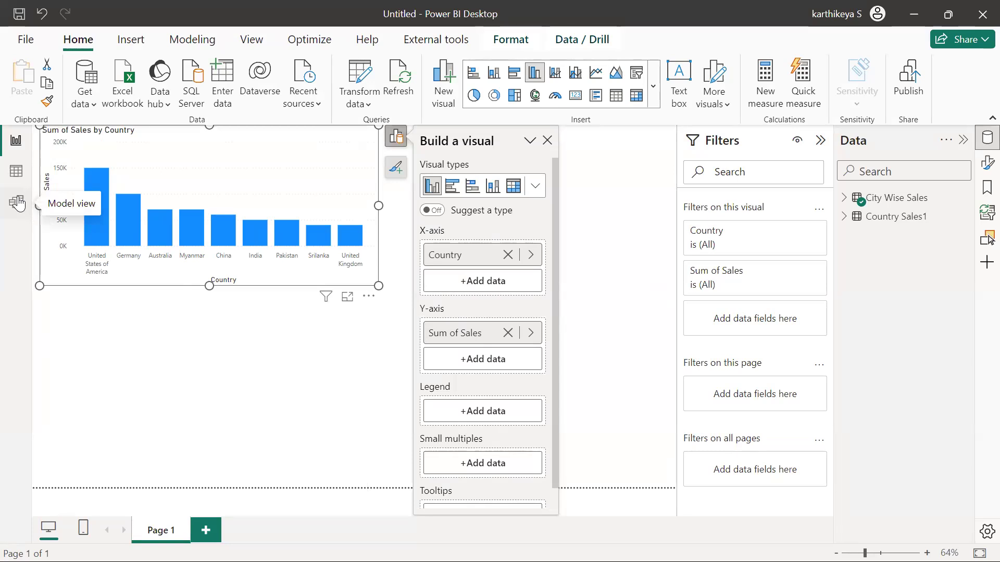
left_click(299, 379)
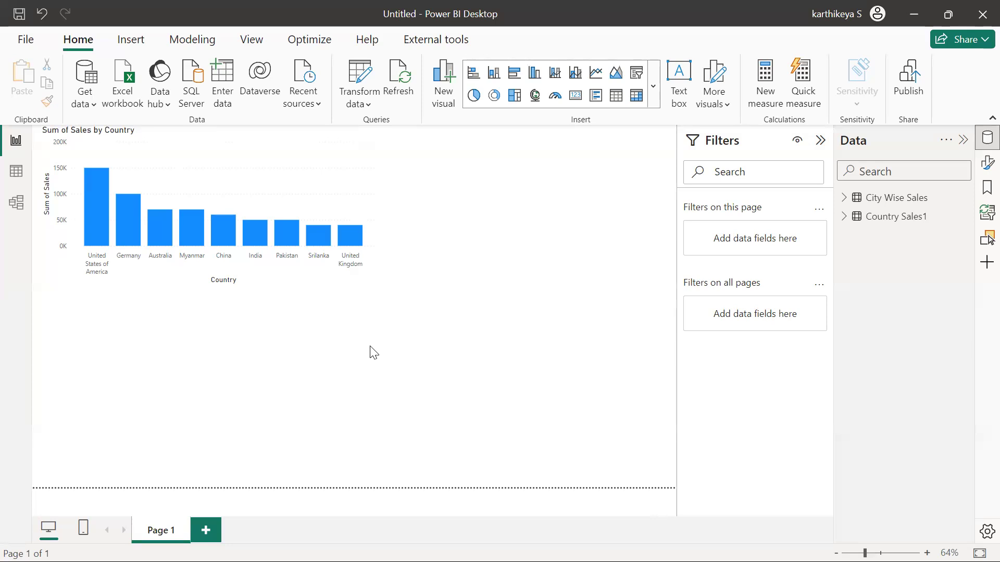
Connect to an Excel workbook source again and open SAMPLE_DATA to list its sheets.
left_click(87, 102)
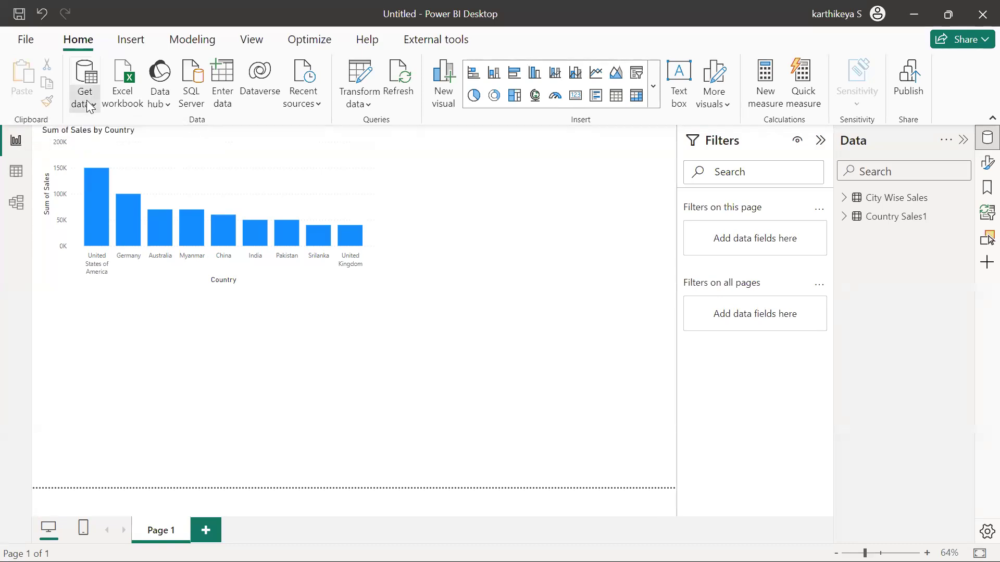
left_click(128, 157)
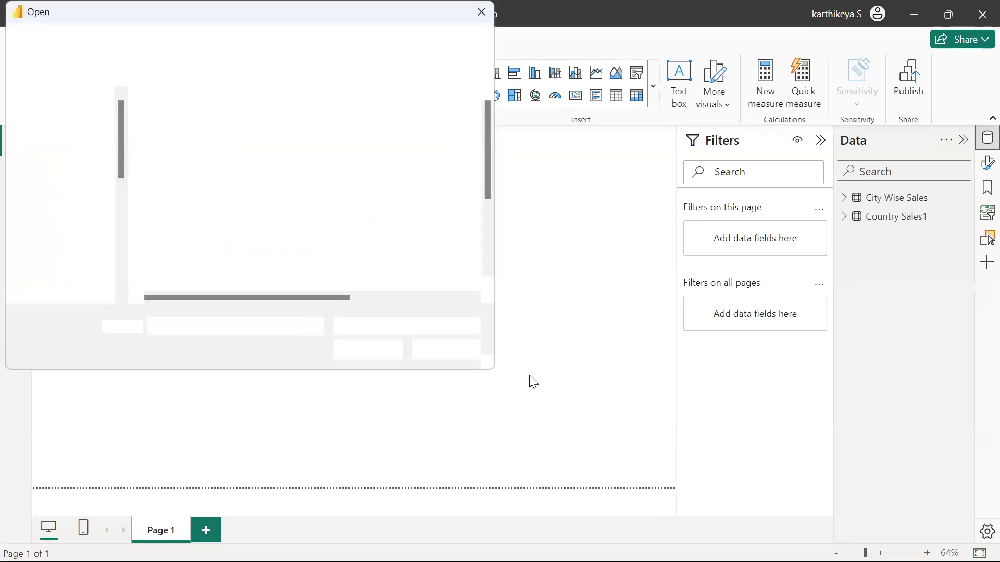
left_click_drag(487, 163, 485, 240)
left_click(212, 207)
left_click(377, 352)
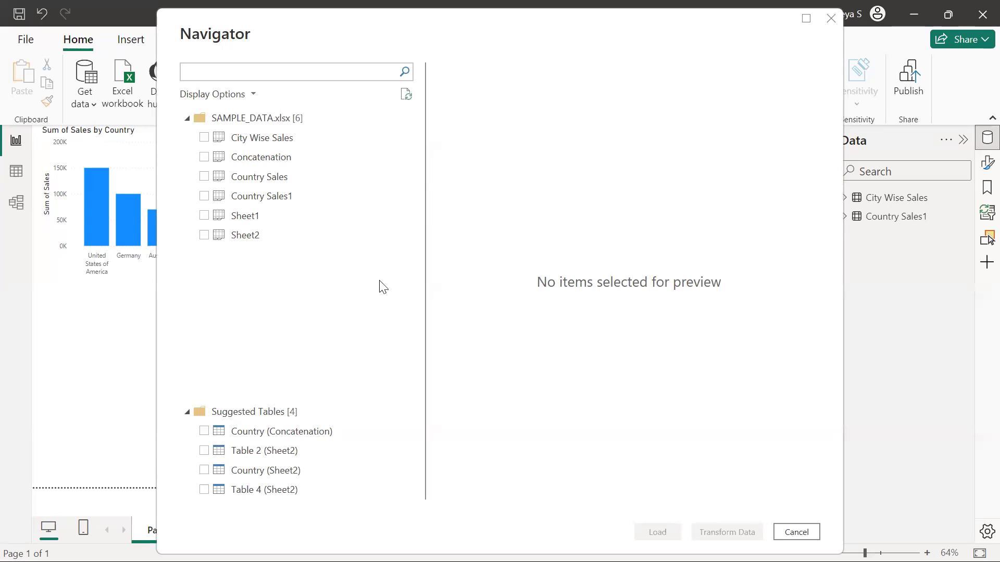
Preview Sheet1 and Sheet2 of the workbook, leaving only Sheet2 selected.
left_click(202, 216)
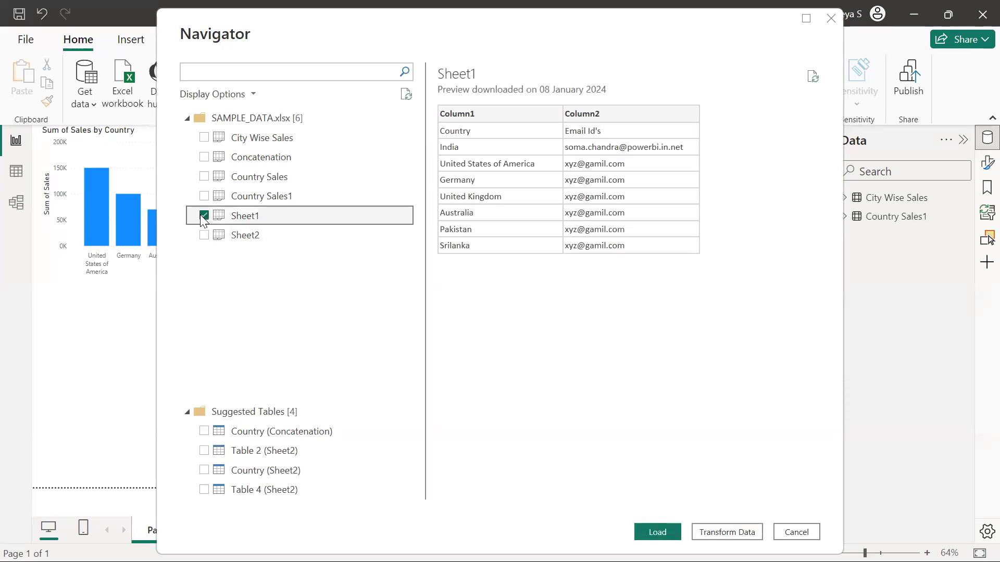
left_click(202, 215)
left_click(205, 235)
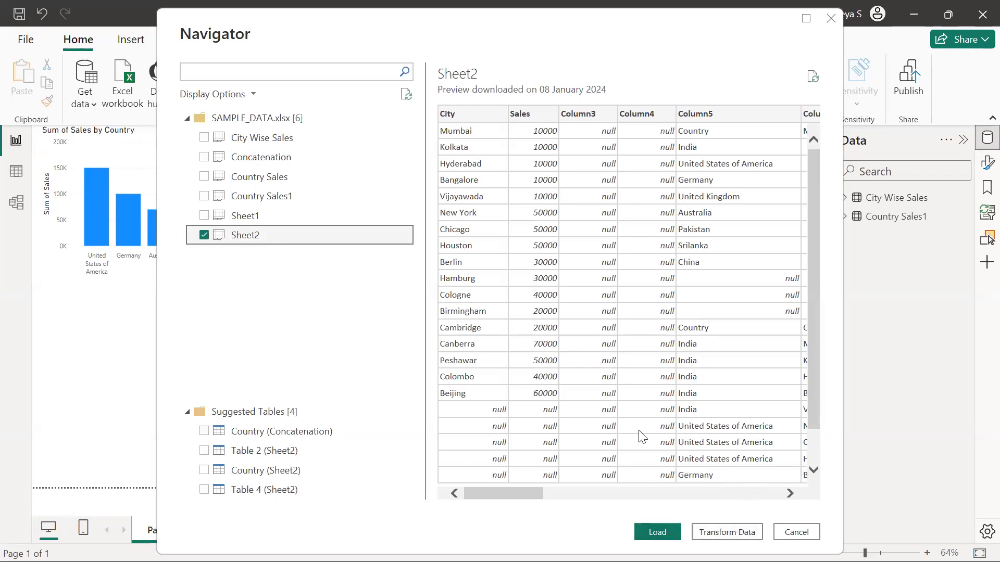
Search Windows for Paint and switch to it with a blank canvas.
key("super")
type("paint")
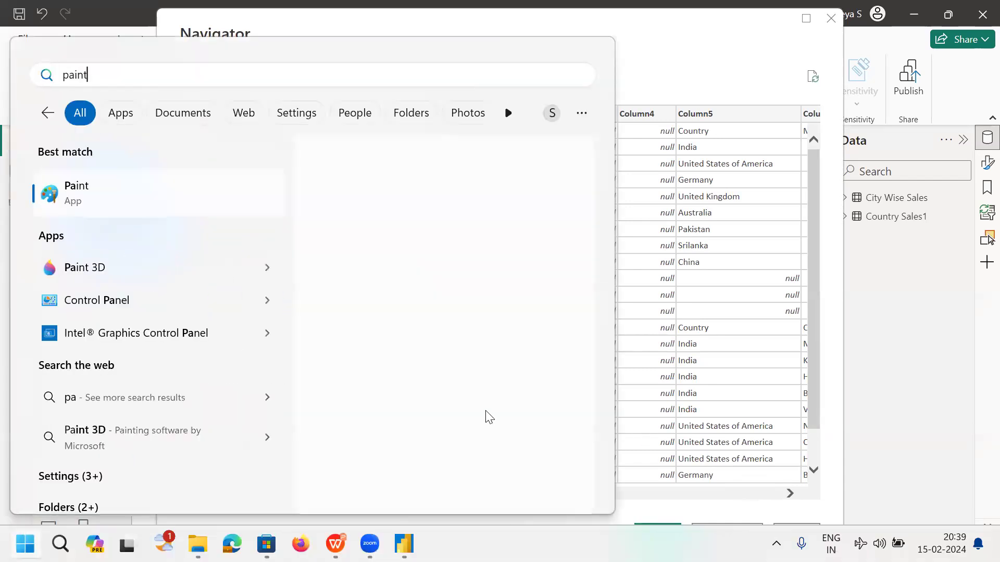
left_click(93, 211)
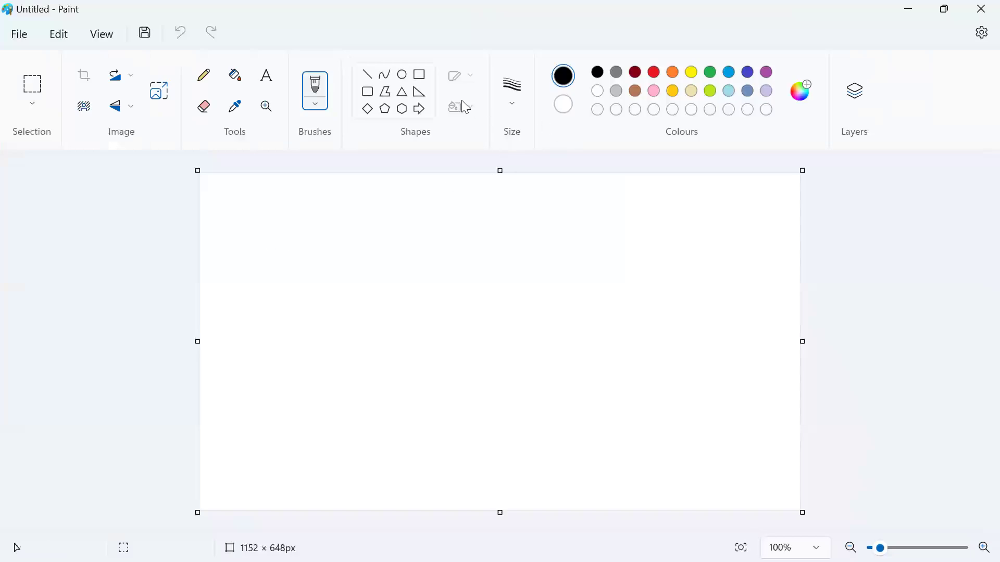
Draw three rectangles about 200 px wide, one on each side of the canvas and one at the upper centre.
left_click(419, 76)
left_click_drag(229, 280, 334, 352)
mouse_move(442, 187)
left_mouse_down()
mouse_move(503, 237)
mouse_move(547, 250)
left_mouse_up()
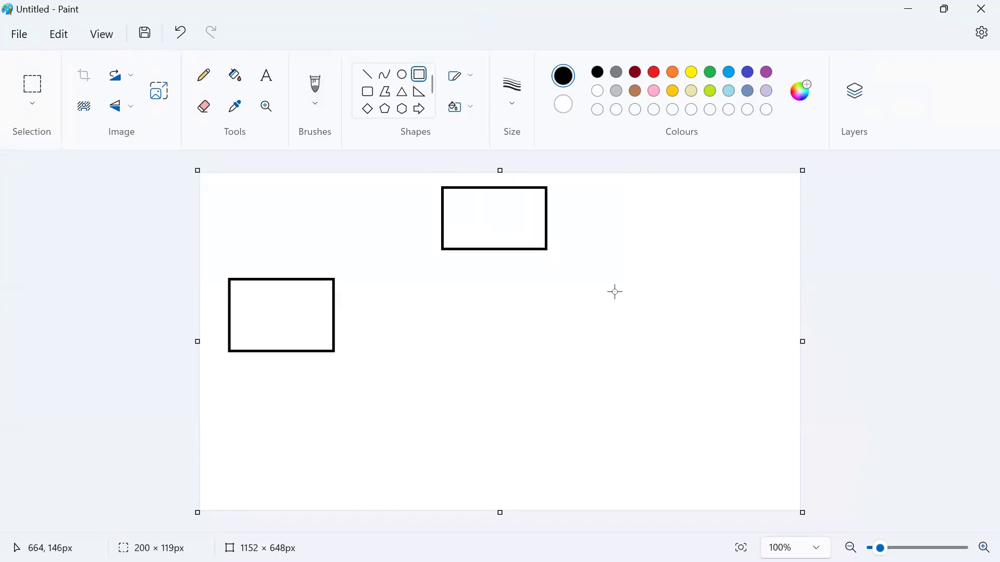
mouse_move(641, 279)
left_mouse_down()
mouse_move(685, 335)
mouse_move(747, 346)
left_mouse_up()
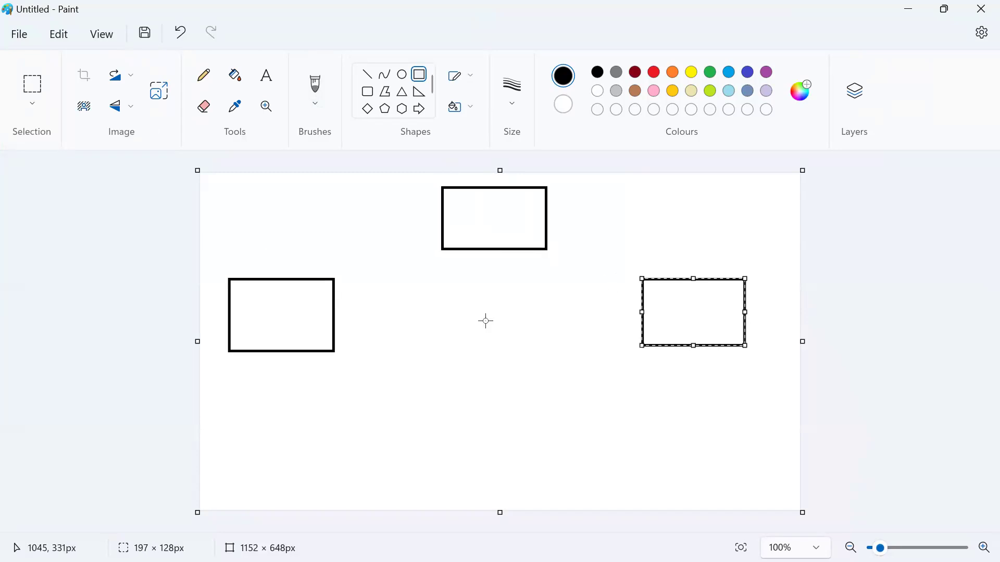
Label the left rectangle "Source" and the right rectangle "Model".
left_click(266, 84)
left_click_drag(248, 295, 334, 334)
type("Source")
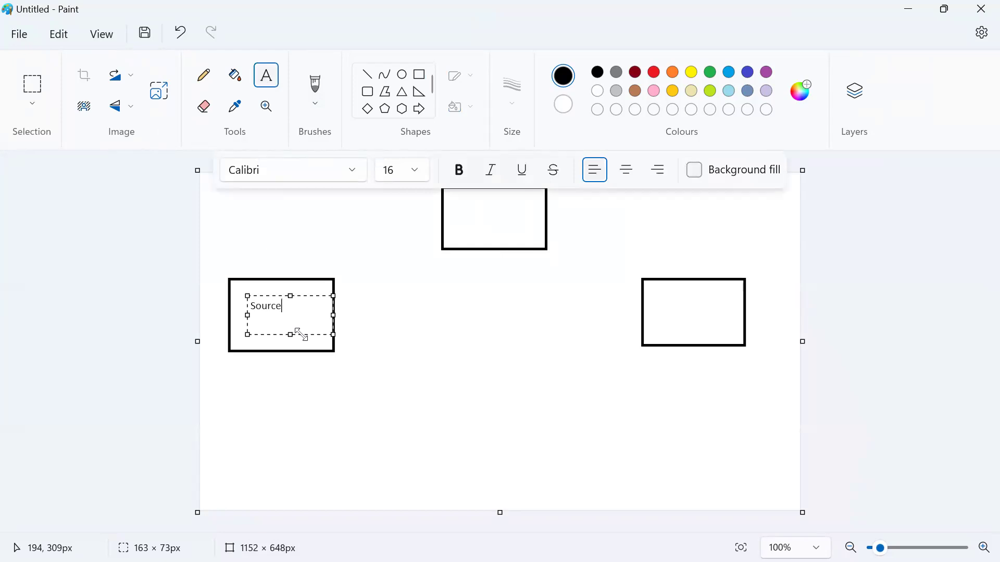
left_click(467, 366)
left_click_drag(662, 291, 747, 324)
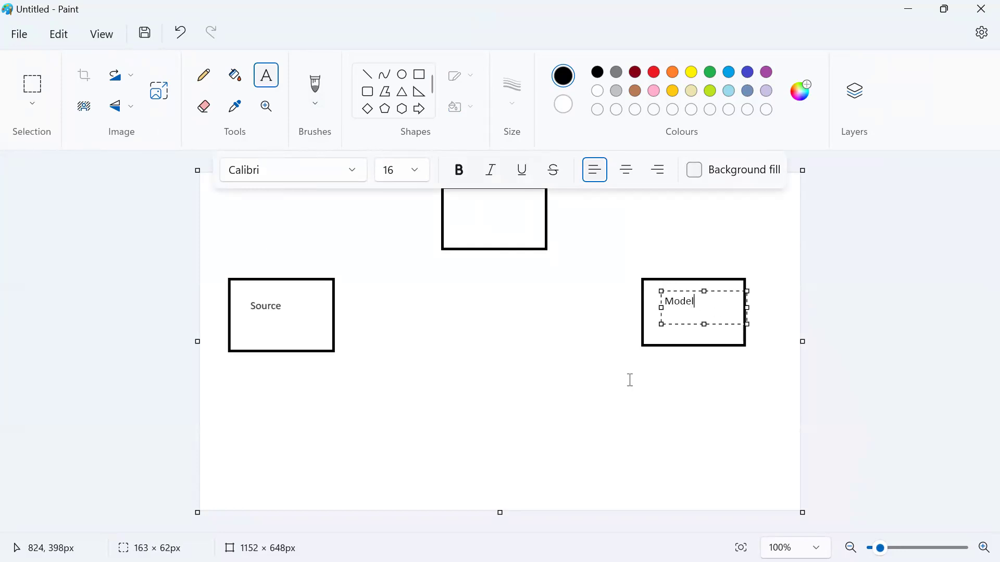
left_click(626, 380)
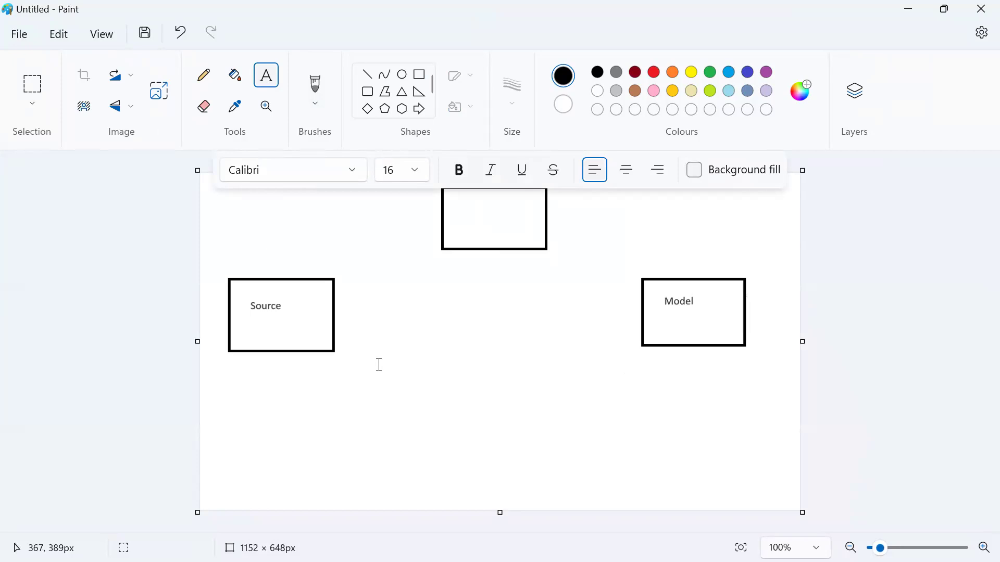
Connect the Source box to the upper rectangle and the upper rectangle to the Model box with straight lines.
left_click(367, 74)
left_click_drag(335, 306, 642, 308)
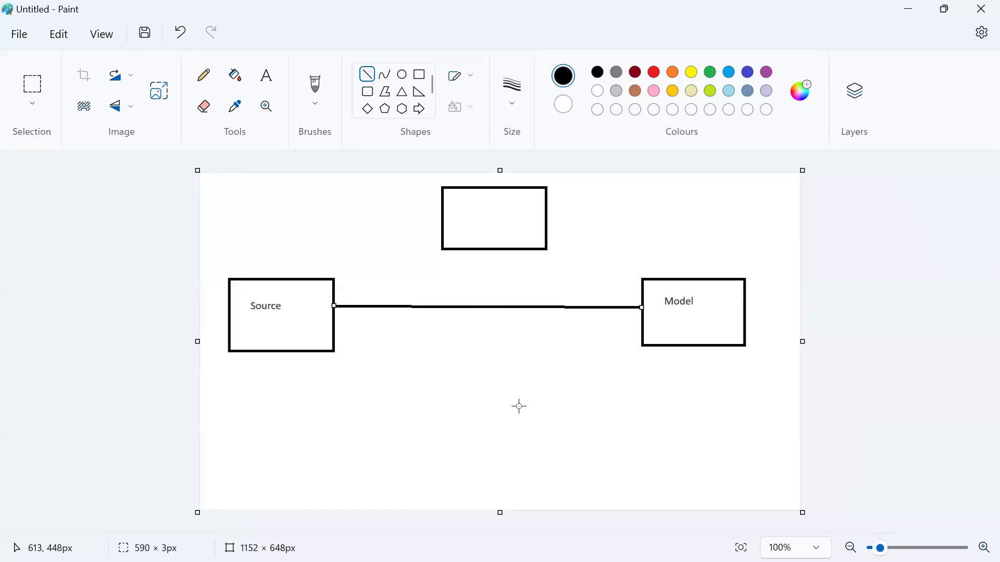
key("Delete")
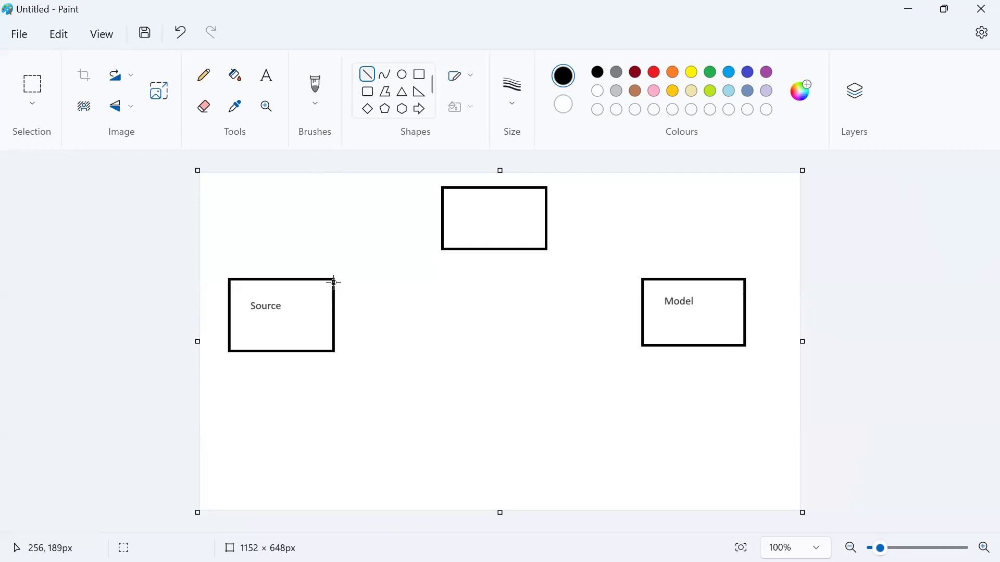
left_click_drag(335, 281, 442, 248)
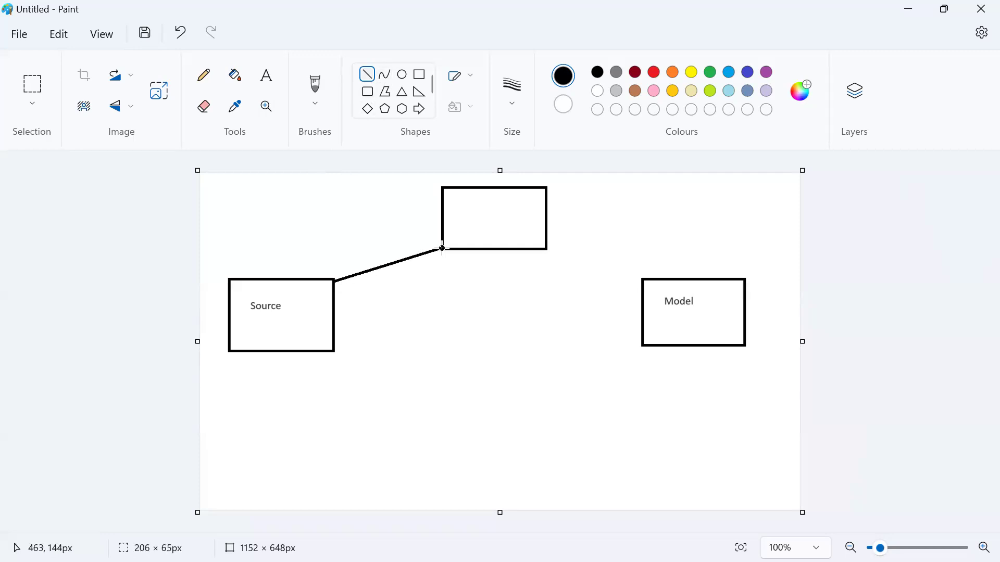
left_click_drag(547, 248, 642, 283)
Label the upper rectangle "PQE".
left_click(266, 75)
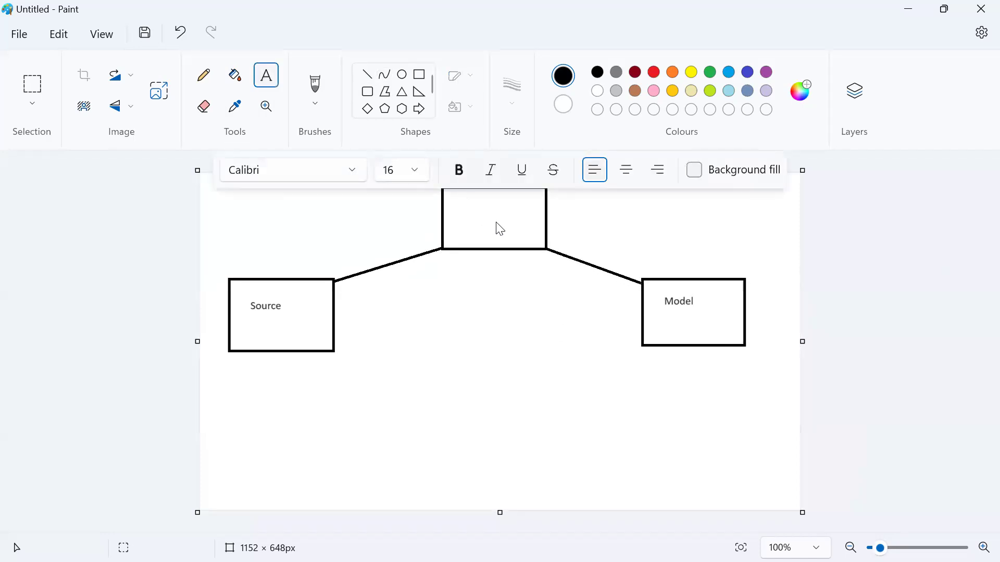
left_click_drag(461, 203, 545, 233)
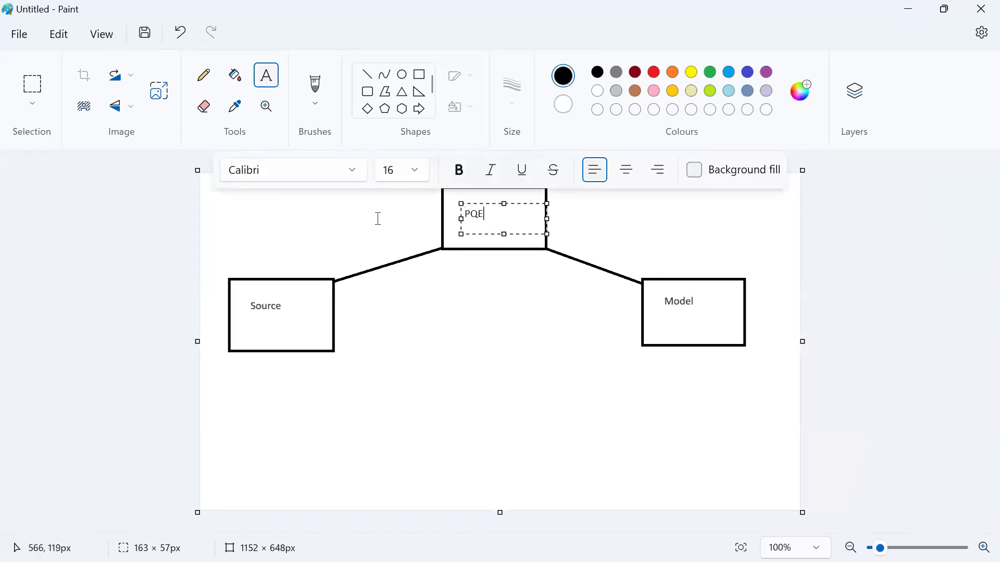
left_click(414, 322)
Sketch freehand arrowheads on both connecting lines with the Pencil, pointing from Source to PQE and from PQE to Model.
left_click(204, 75)
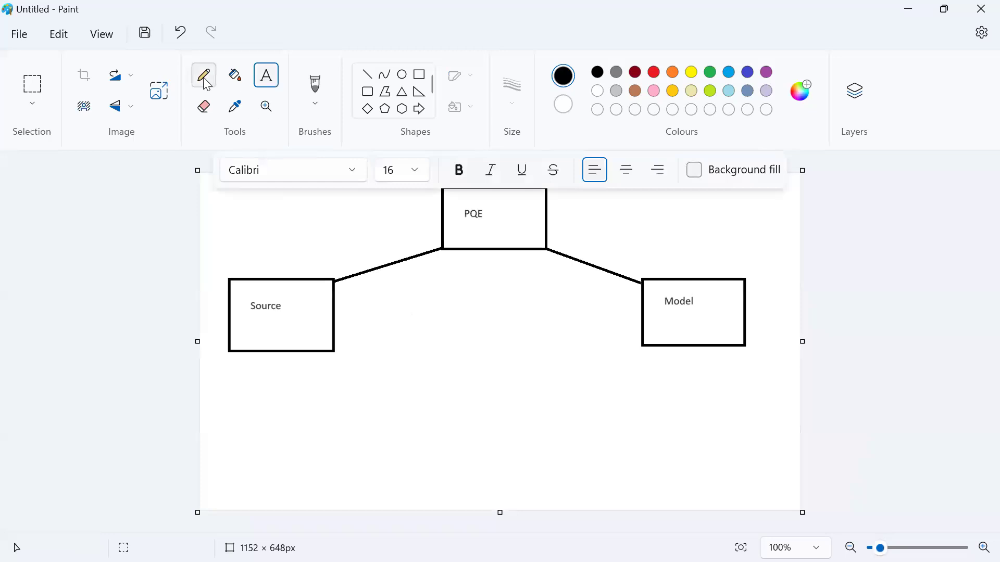
left_click_drag(405, 260, 403, 265)
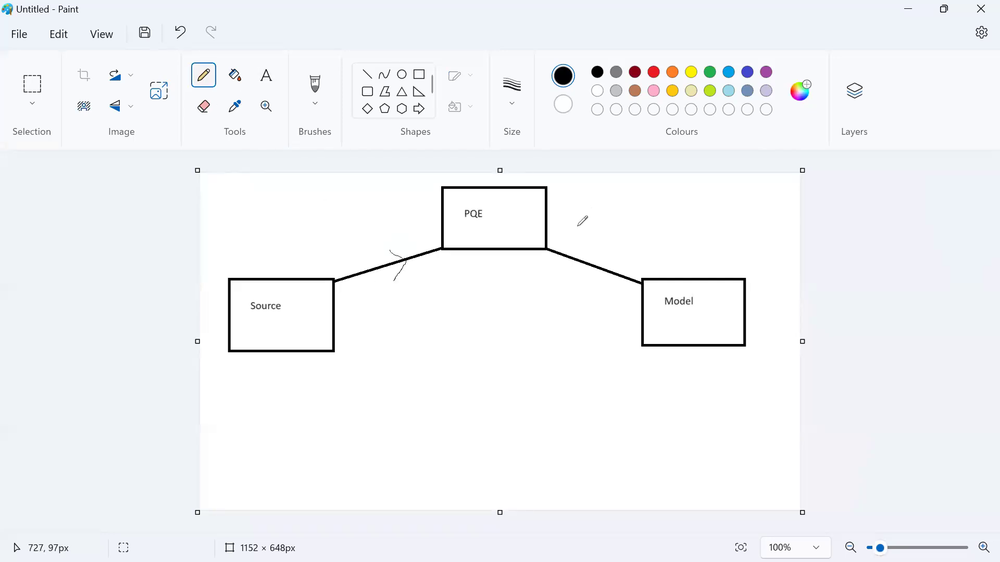
mouse_move(600, 251)
left_mouse_down()
mouse_move(610, 264)
mouse_move(580, 291)
left_mouse_up()
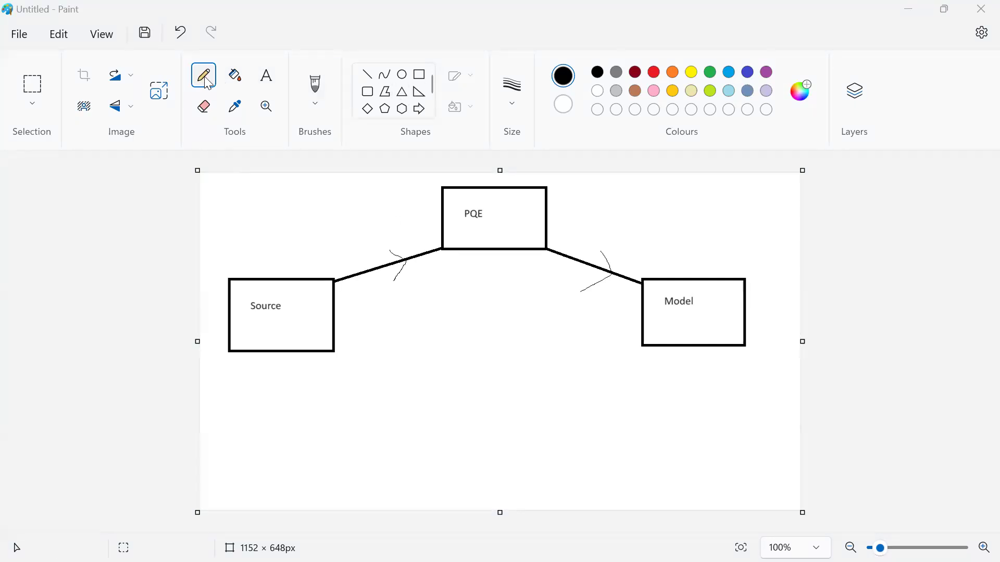
Draw a second straight line from the top-left corner of the Source box to the left edge of the PQE box.
left_click(367, 74)
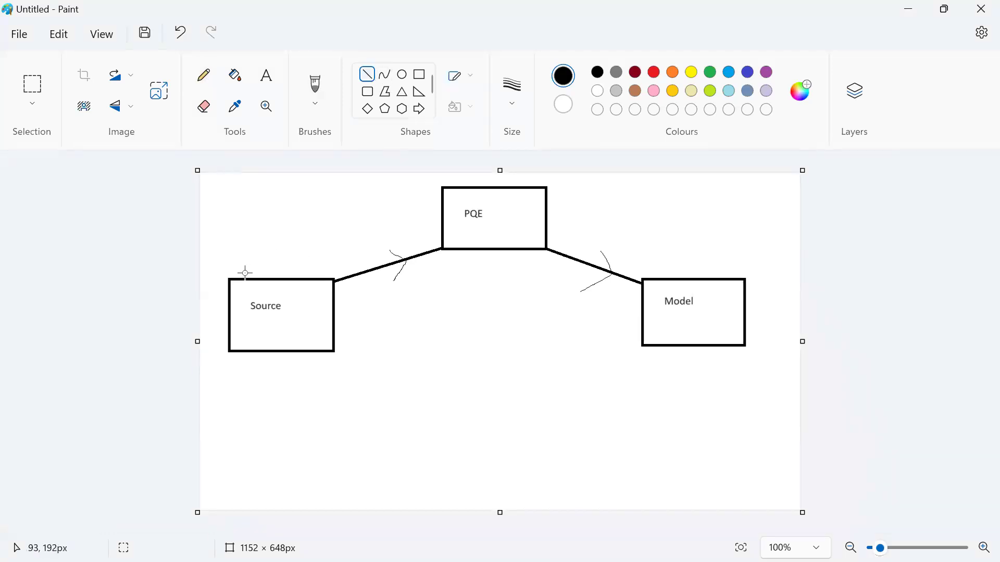
left_click_drag(254, 268, 441, 201)
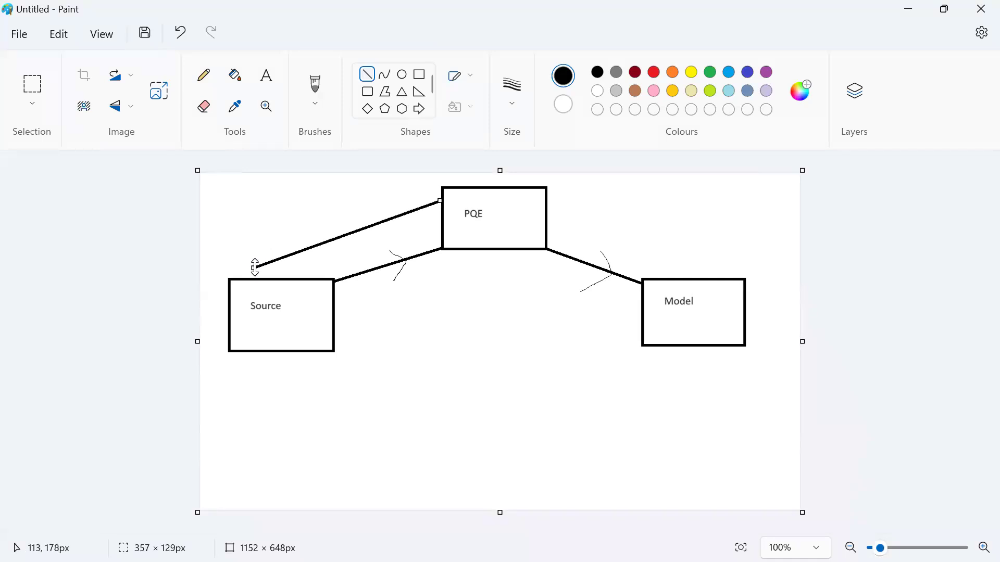
left_click_drag(253, 267, 238, 276)
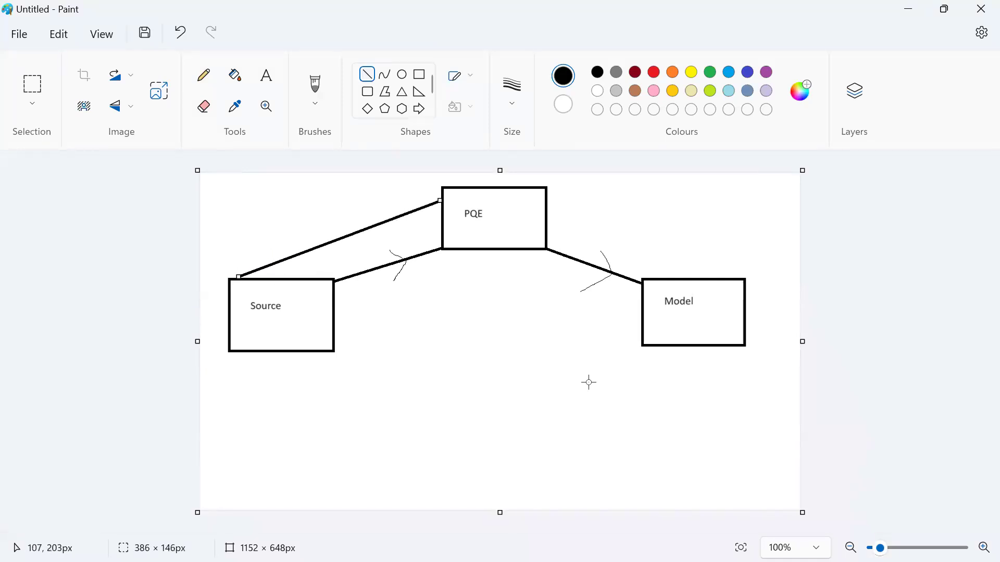
Sketch a freehand arrowhead with the Pencil on the upper Source-to-PQE line, pointing toward PQE.
key("alt+Tab")
key("Tab")
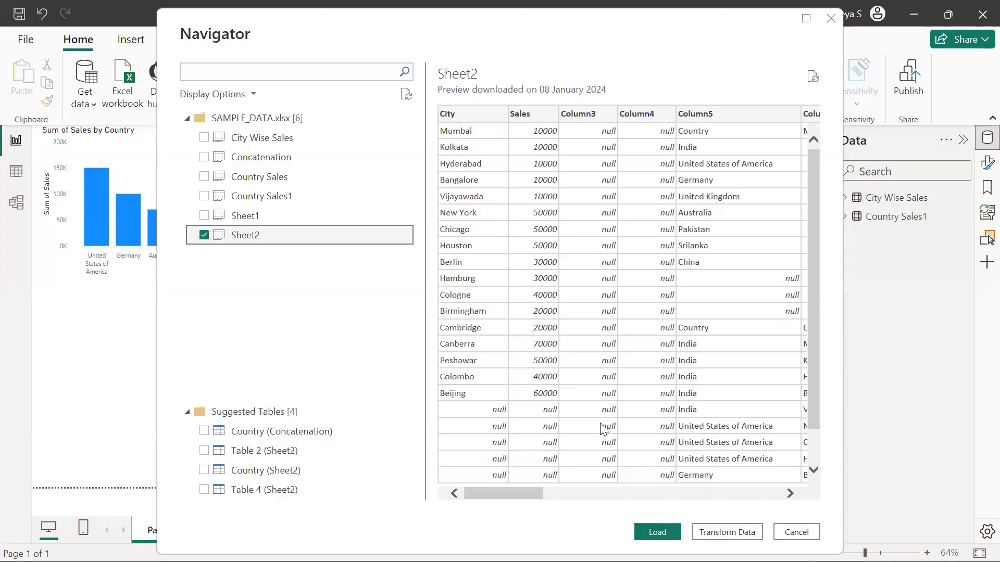
key("alt+Tab")
left_click(204, 75)
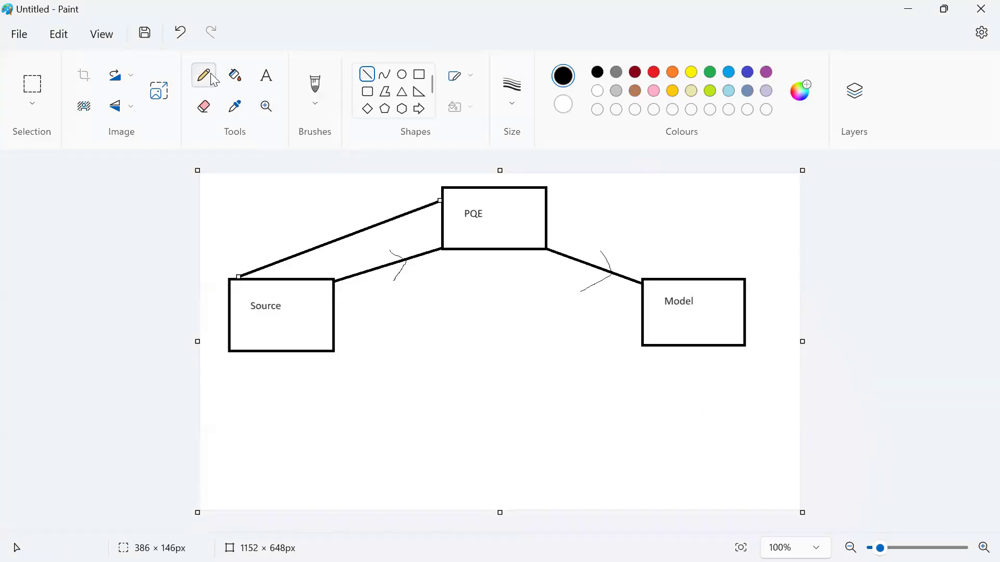
left_click_drag(337, 215, 363, 232)
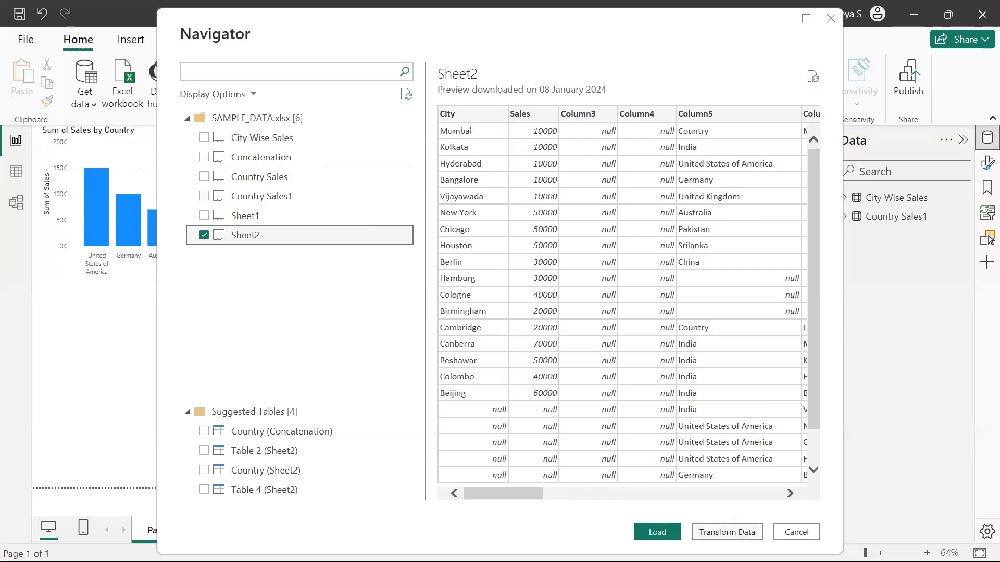
Open Sheet2 in the Power Query Editor with Transform Data in Power BI Desktop, and move the editor window down to uncover the report.
left_click(727, 532)
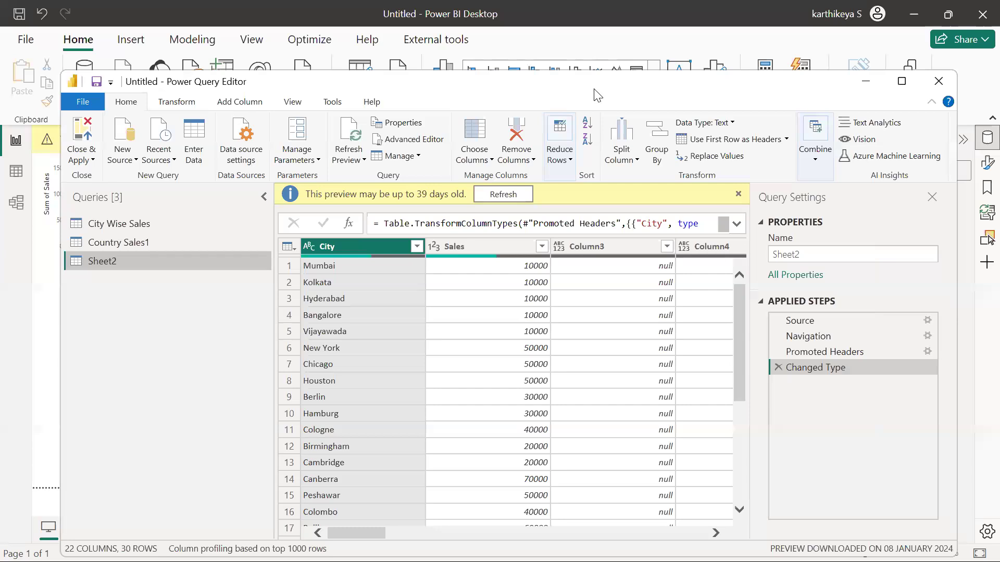
left_click_drag(594, 89, 562, 305)
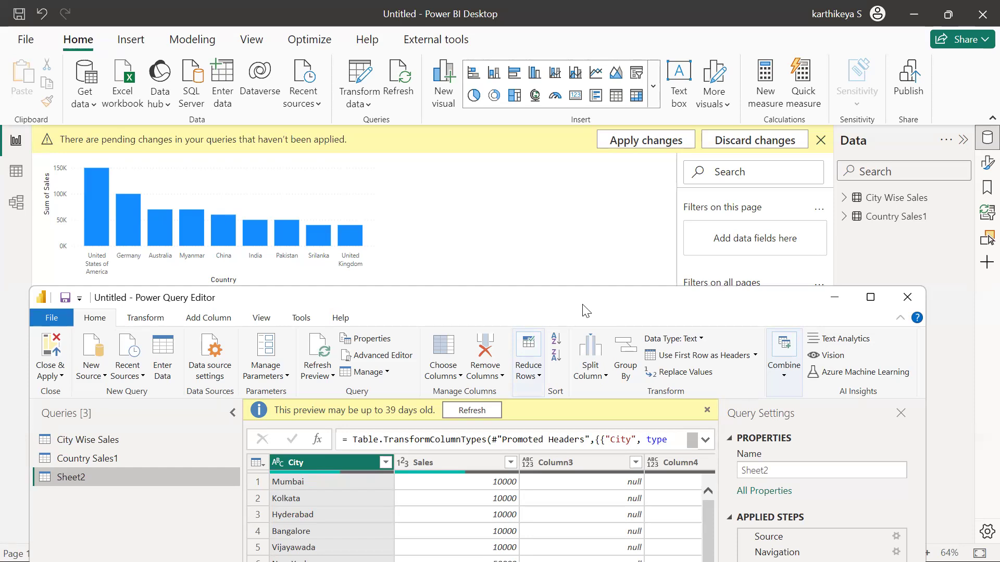
Compare the Source–PQE–Model diagram in Paint with the Power Query Editor's query list and the tables loaded in Power BI Desktop.
key("alt+Tab")
key("Tab")
key("Tab")
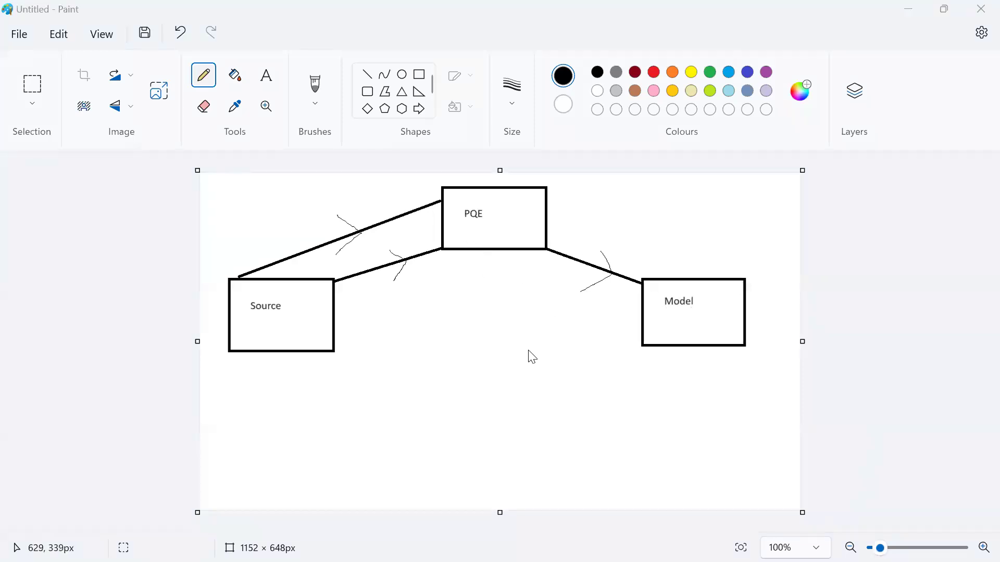
key("alt+Tab")
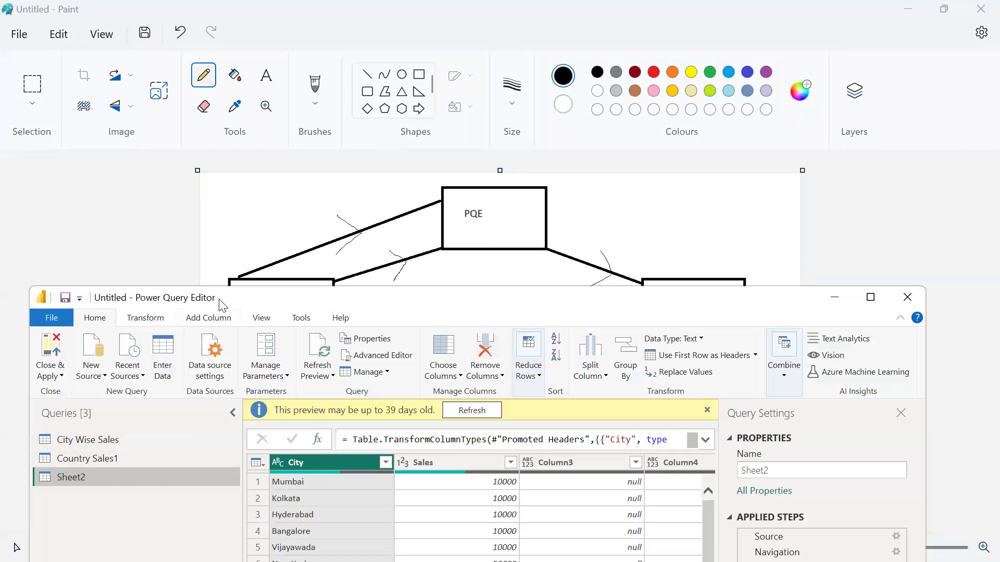
key("alt+Tab")
key("Tab")
key("Tab")
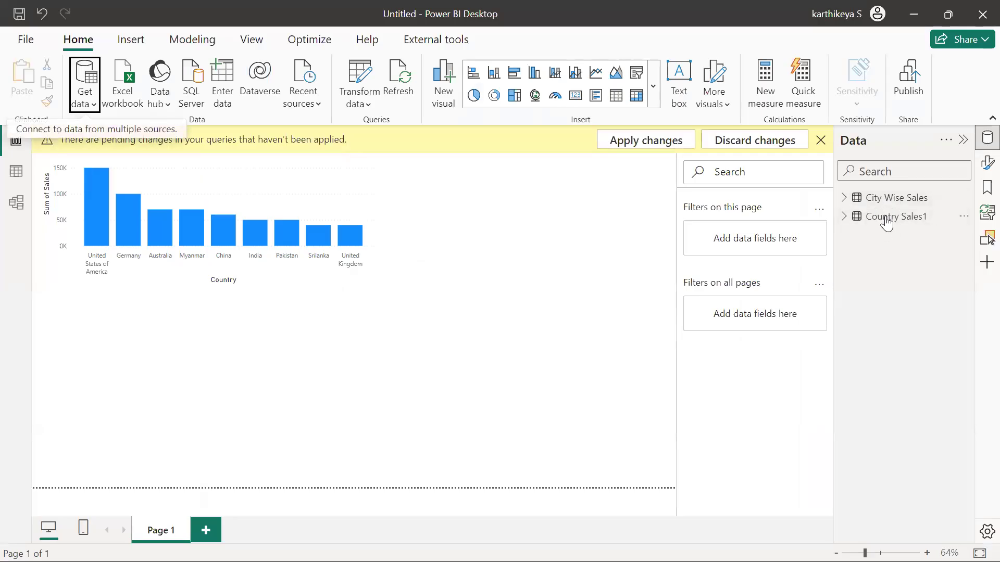
key("alt+Tab")
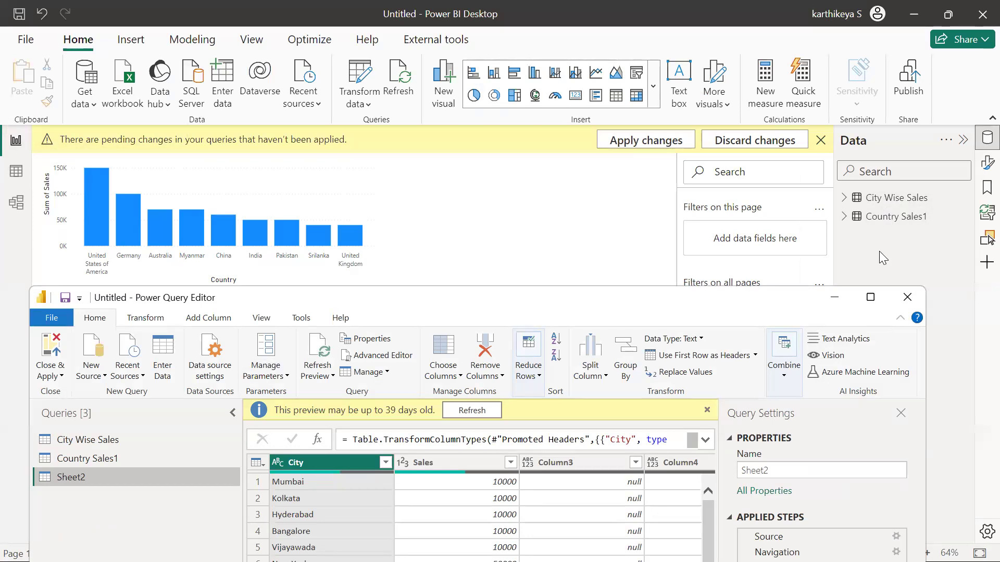
key("alt+Tab")
key("alt+Tab")
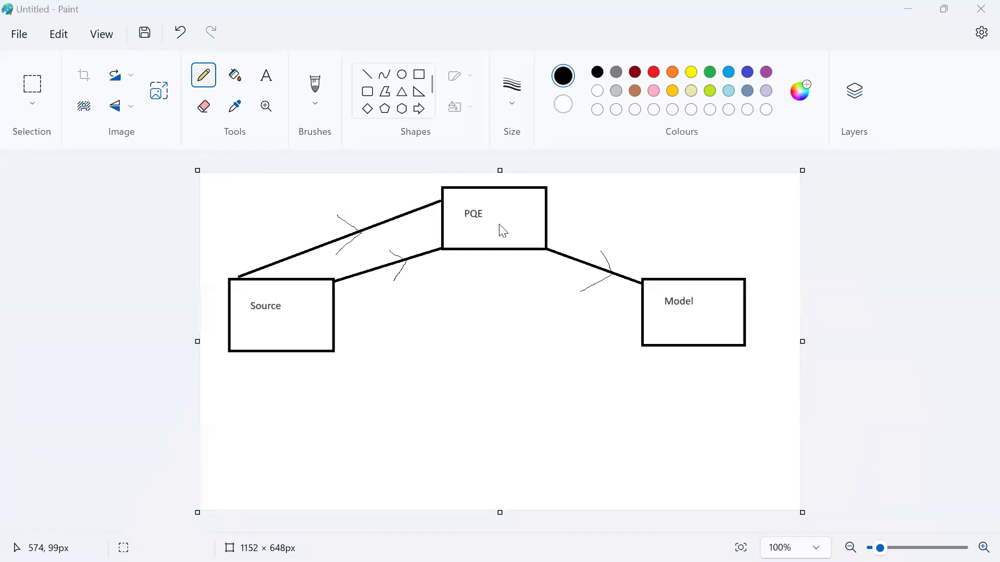
key("alt+Tab")
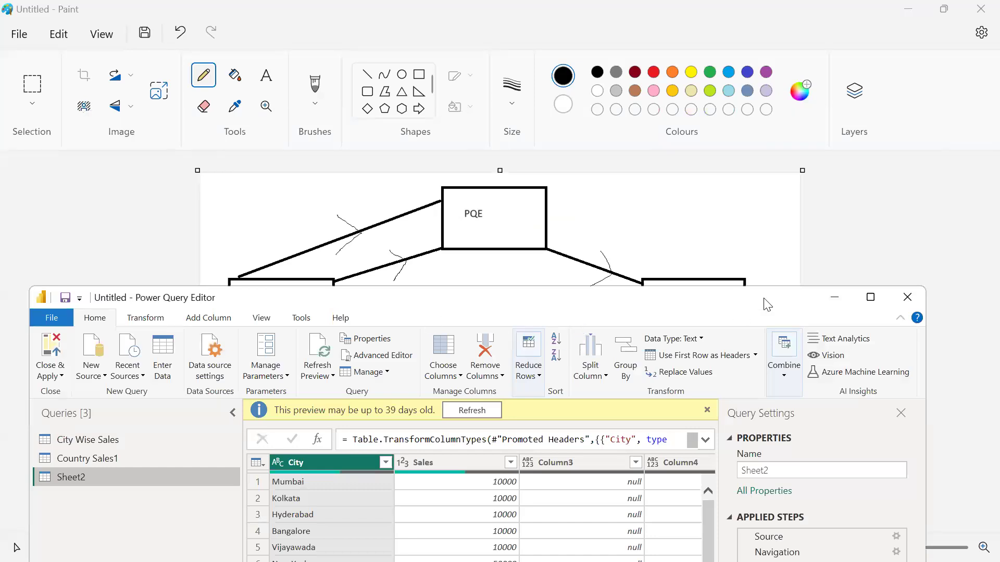
key("alt+Tab")
key("alt+Tab")
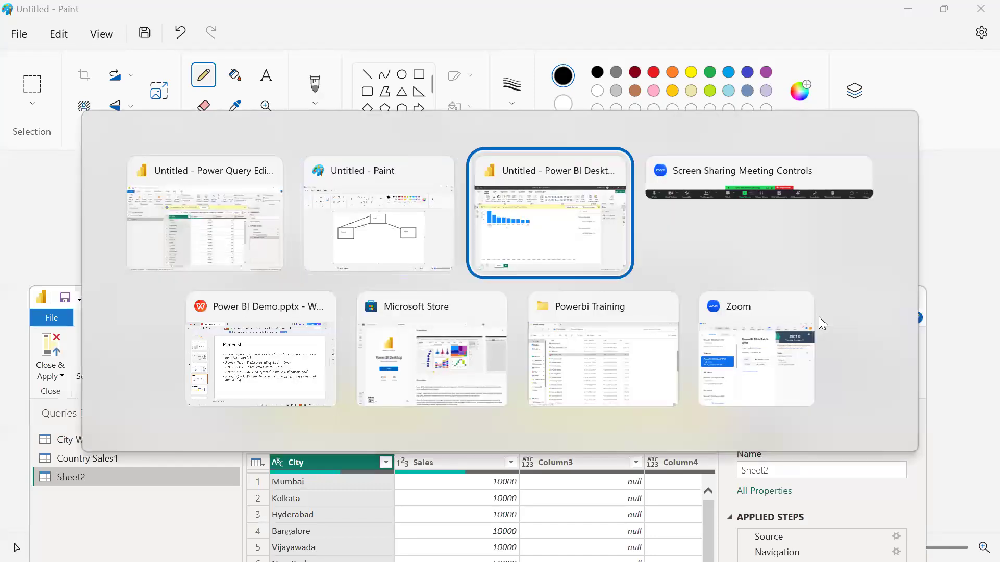
key("alt+Tab")
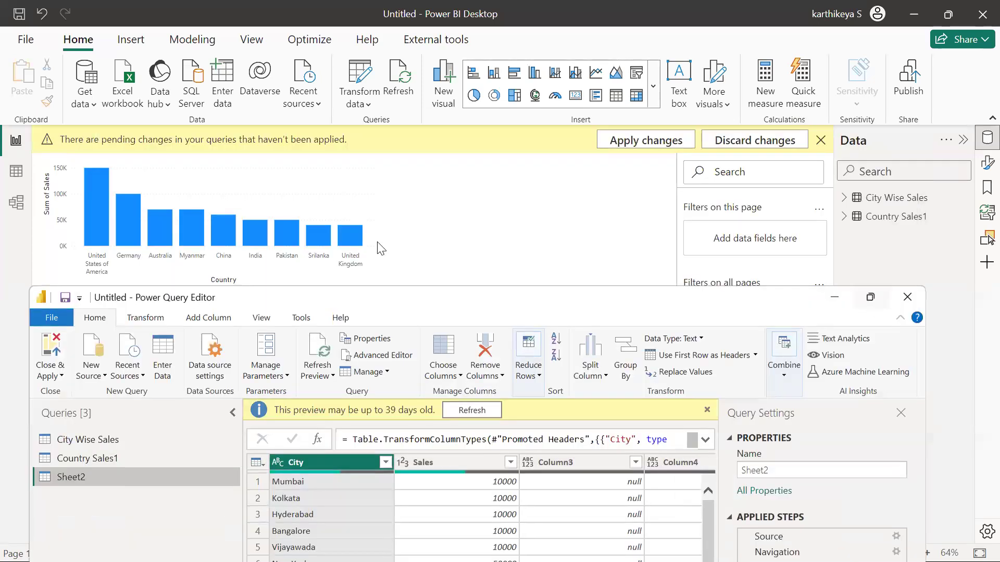
Maximize the Power Query Editor and save the file as Power BI_Batch_35 in the Powerbi Training folder, choosing Apply later for the pending changes.
key("super+Up")
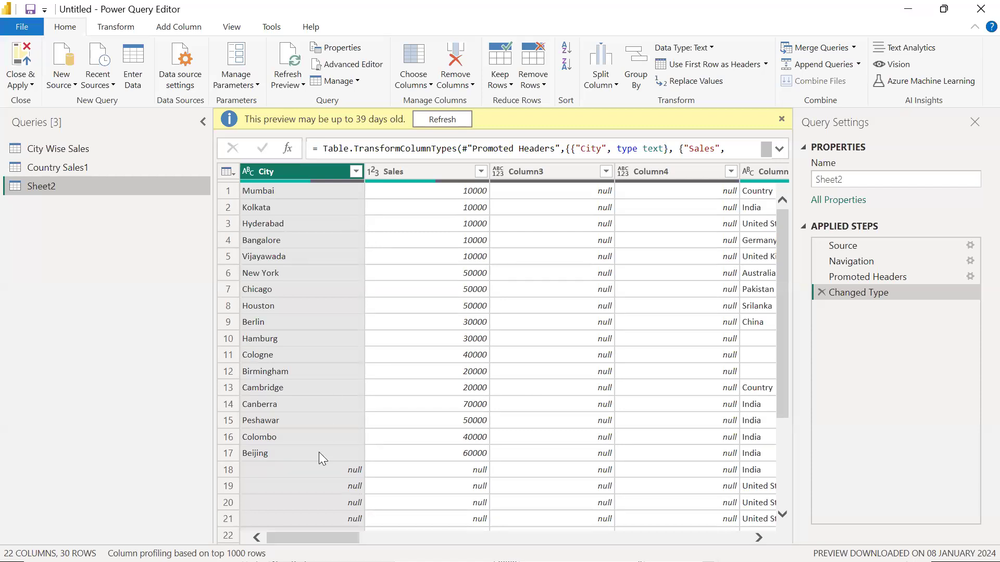
key("alt+Tab")
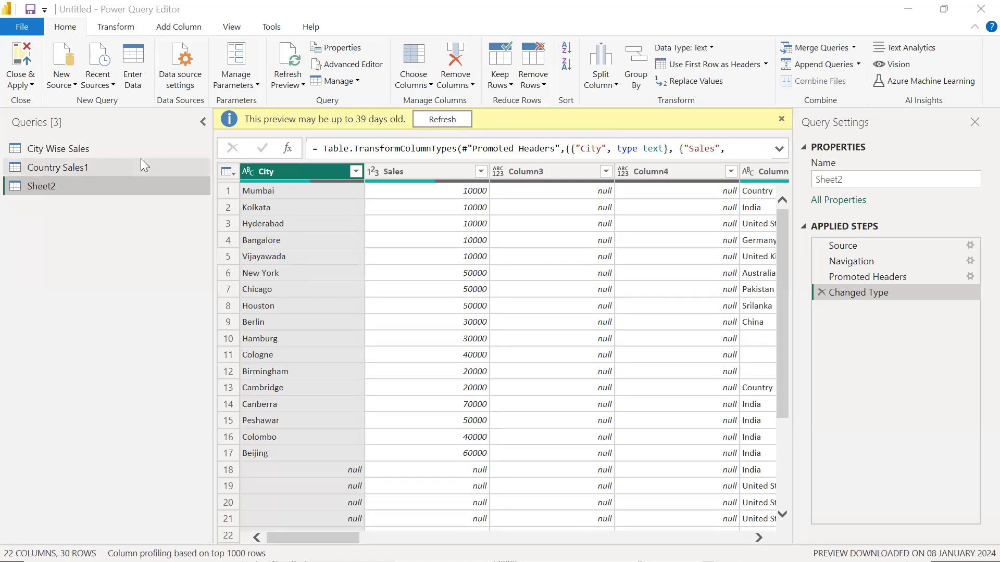
left_click(31, 14)
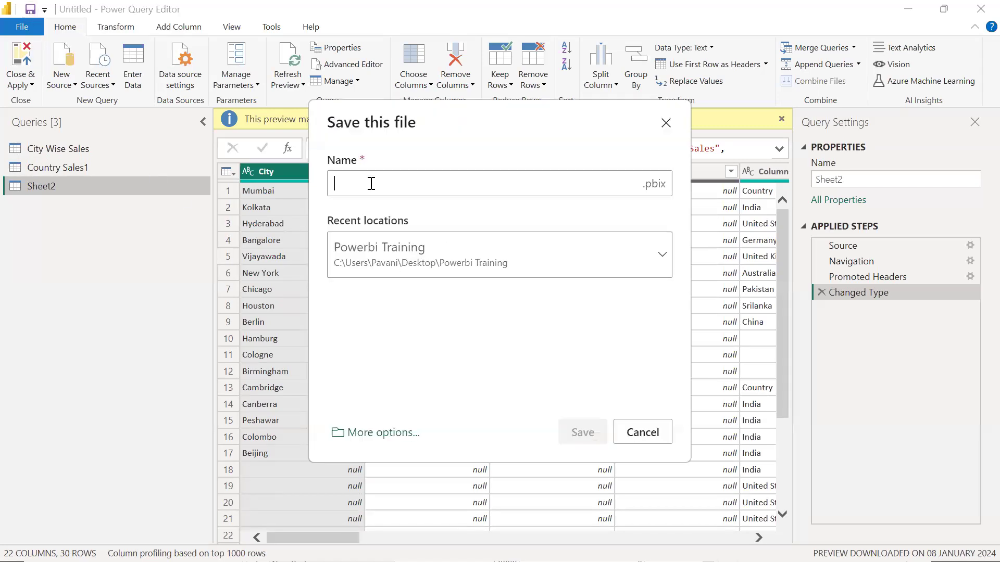
type("Power")
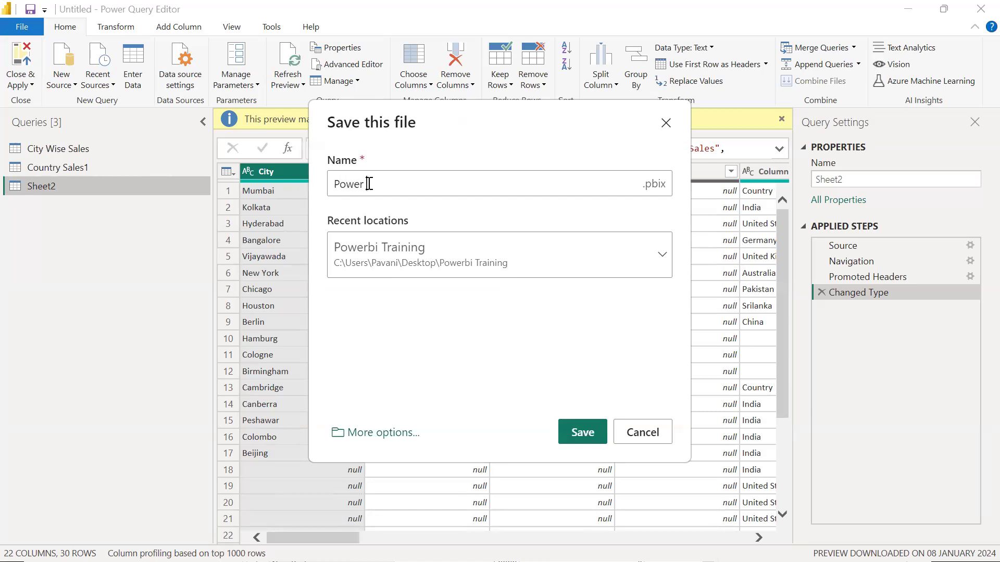
type(" BI_Batch35")
key("BackSpace")
key("BackSpace")
type("_35")
left_click(582, 432)
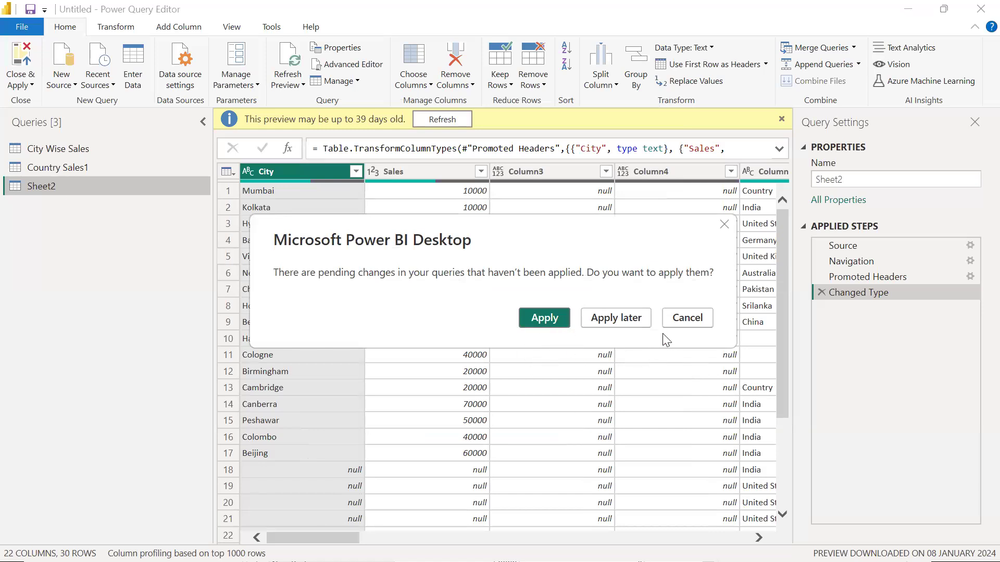
left_click(630, 321)
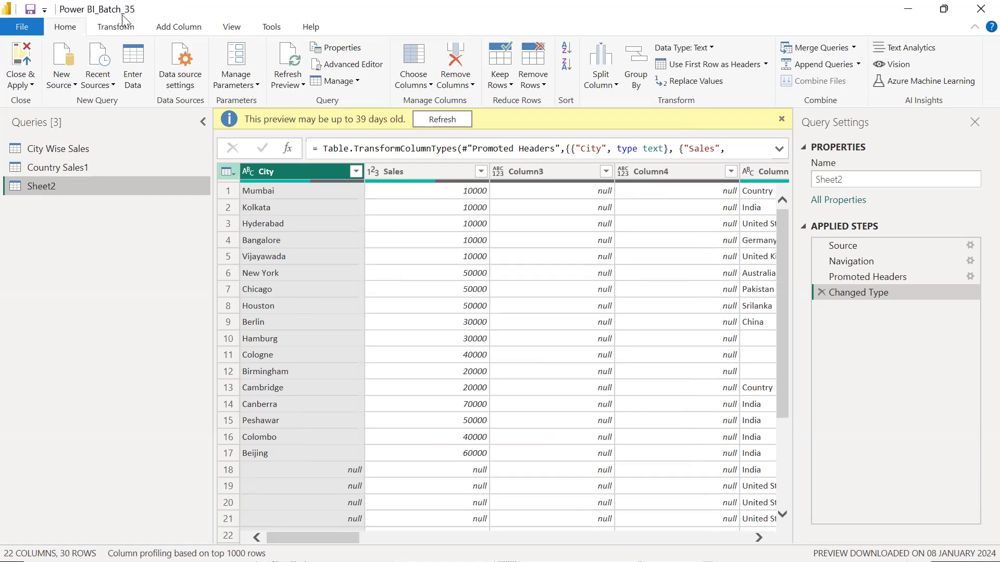
Close the Power Query Editor without applying the changes, and reopen it from the report with Transform data.
left_click(980, 9)
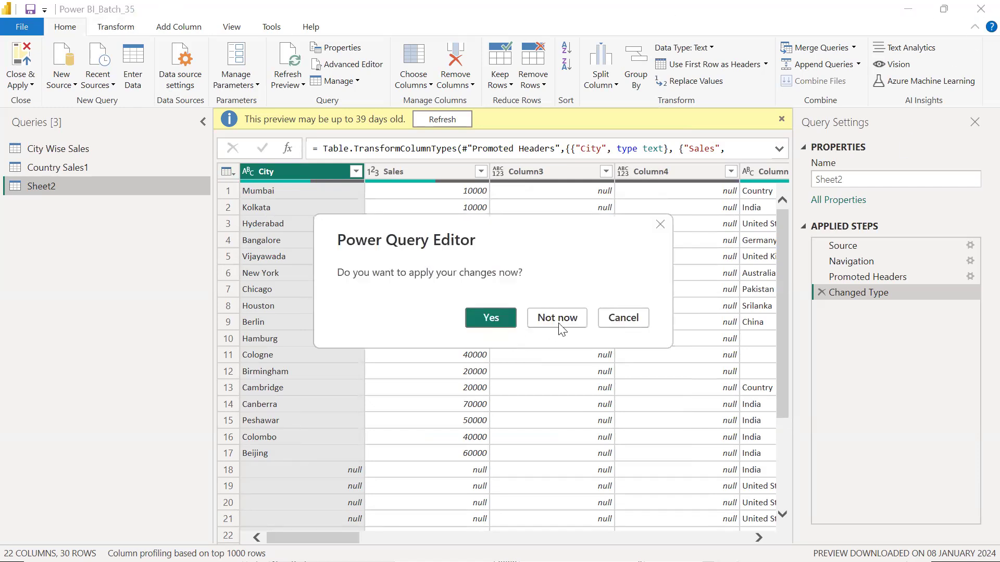
left_click(573, 321)
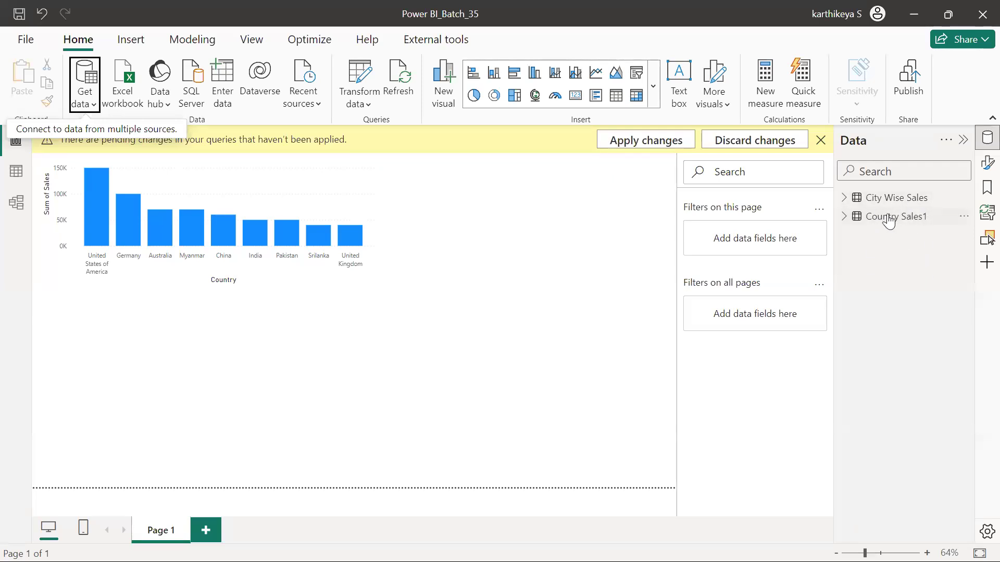
mouse_move(903, 227)
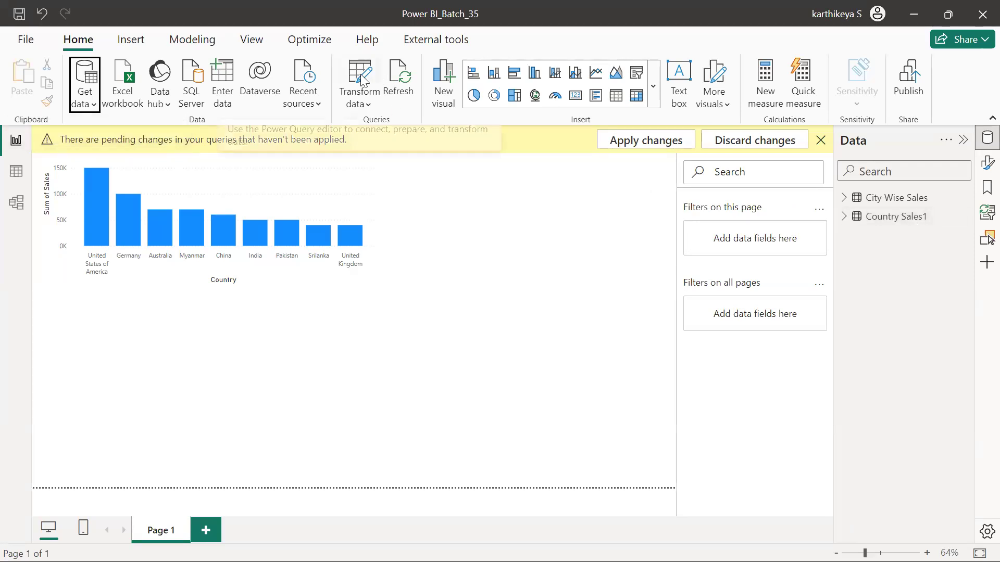
left_click(357, 73)
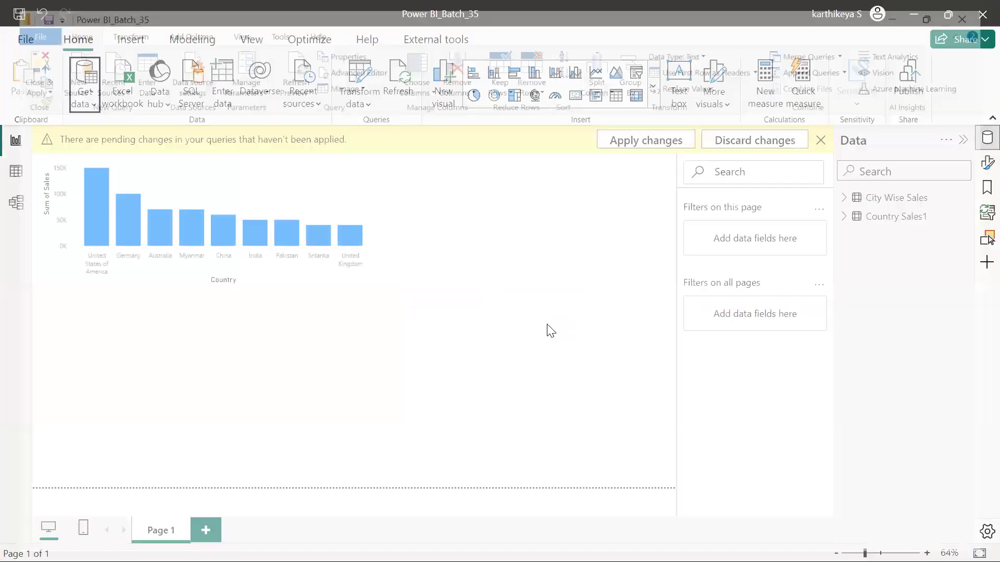
left_click(360, 77)
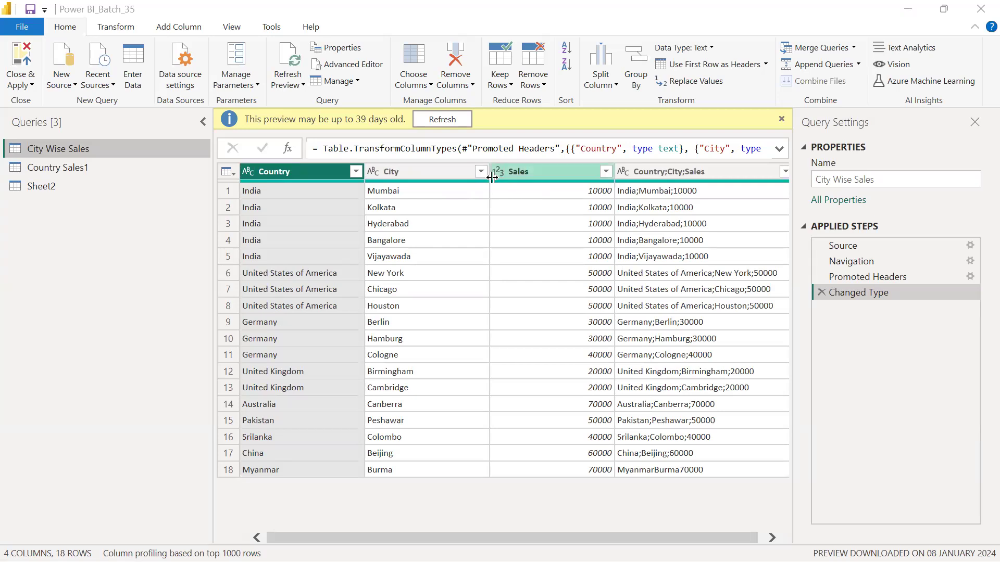
Review the data types offered for the Country column of City Wise Sales, and set the Sales column's data type to Text.
left_click(247, 172)
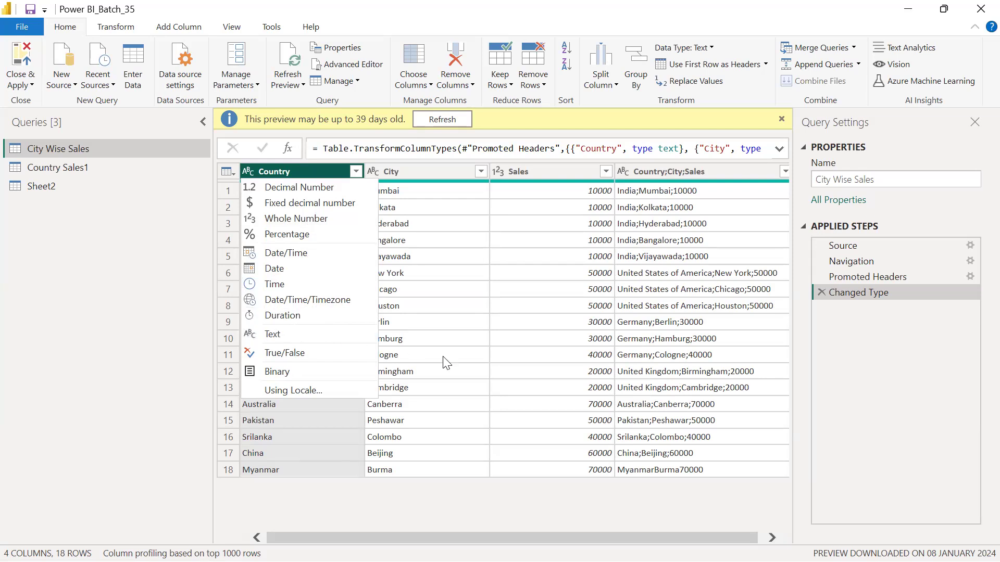
left_click(550, 485)
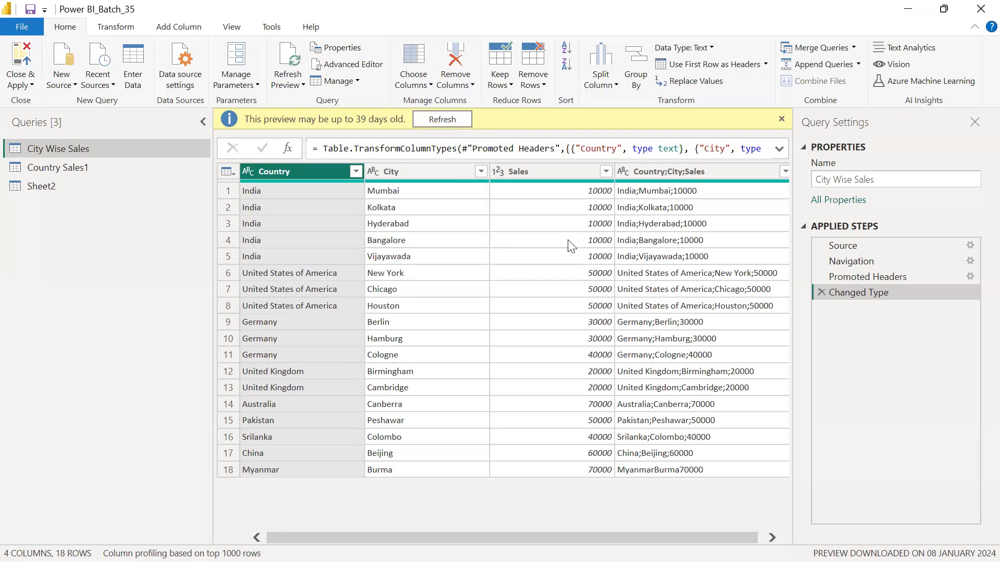
left_click(496, 170)
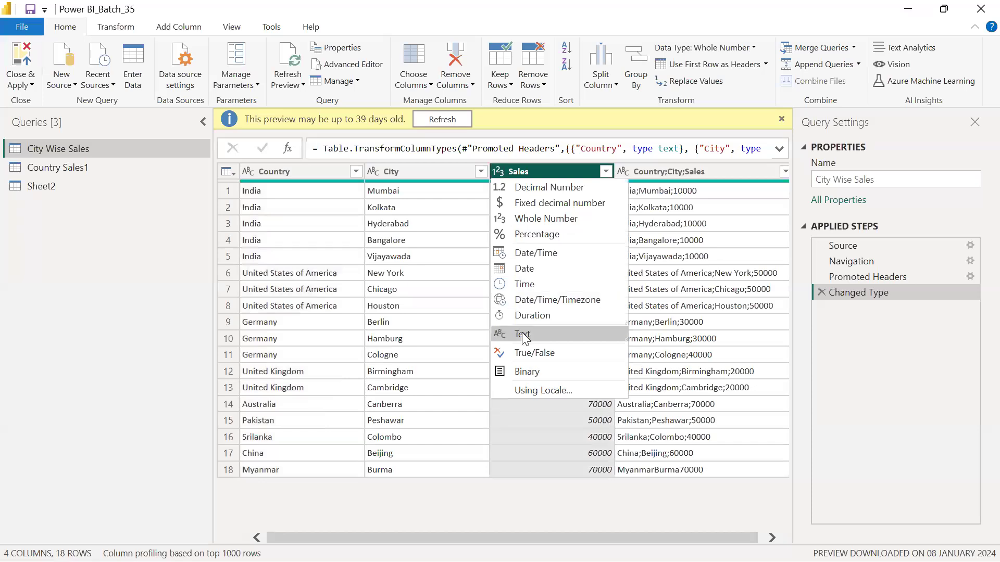
key("Escape")
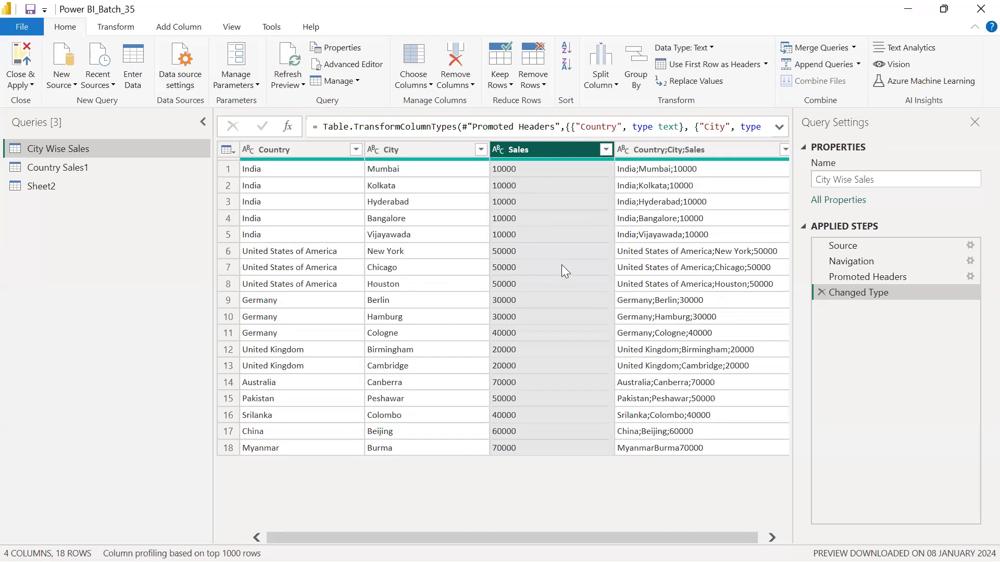
Set the Country column's data type to Whole Number within the existing Changed Type step.
left_click(248, 149)
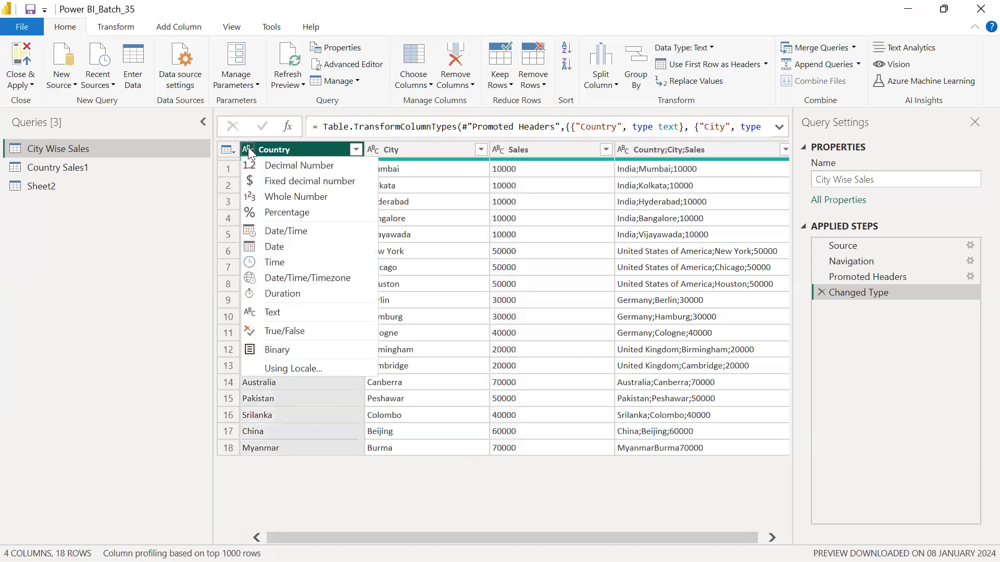
left_click(282, 197)
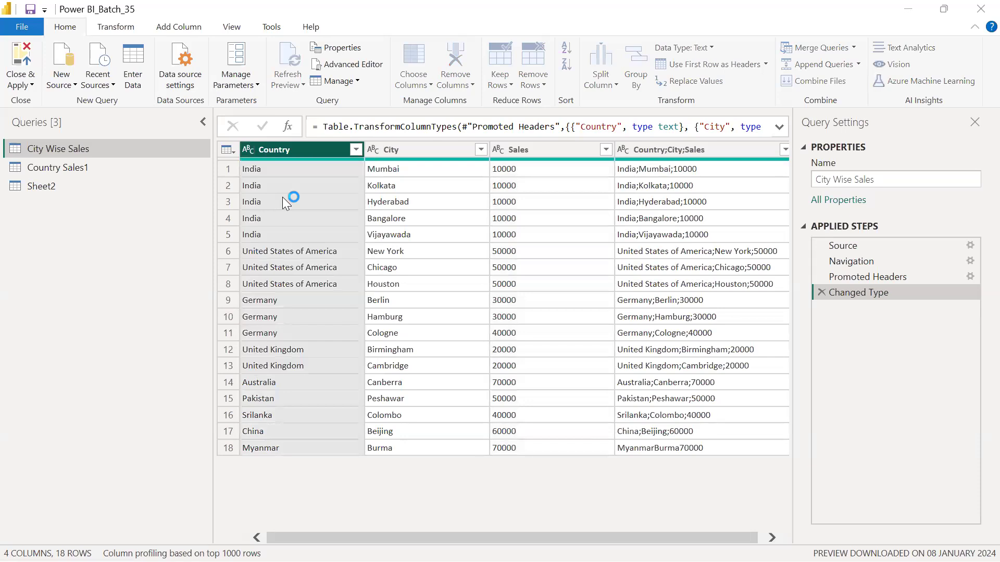
left_click(519, 327)
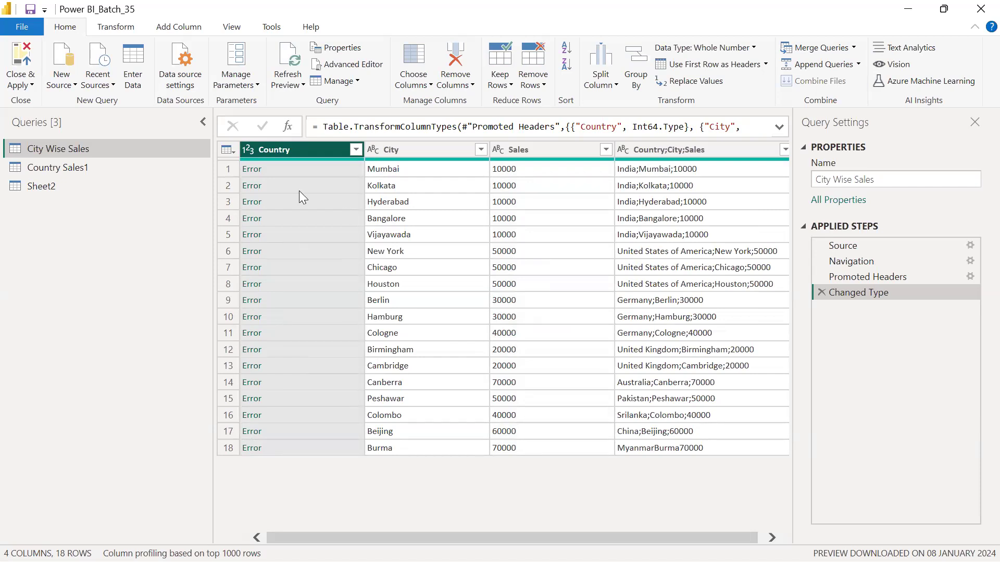
Set the Country column's data type to Text and the Sales column's to Whole Number, replacing the current conversions.
left_click(249, 150)
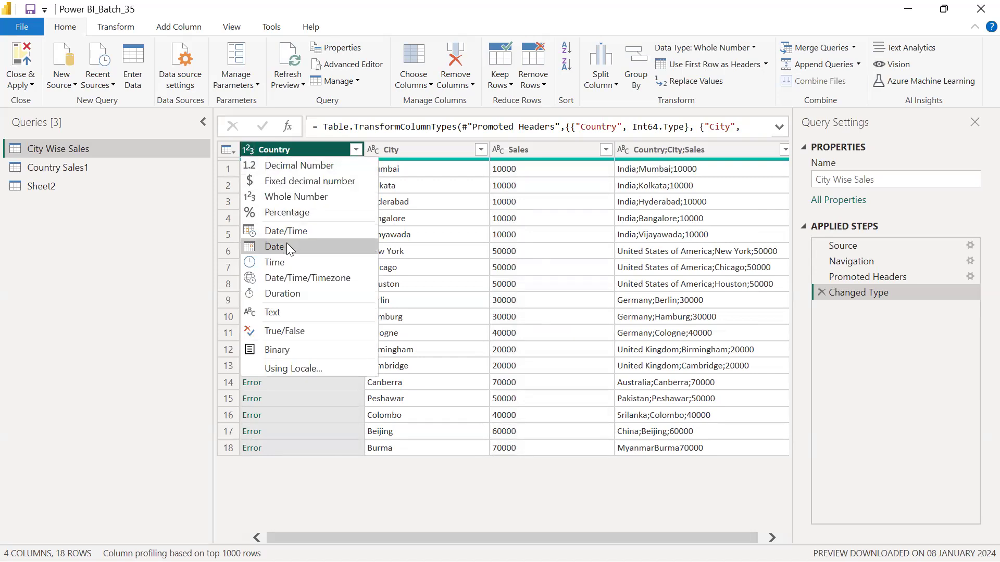
left_click(289, 312)
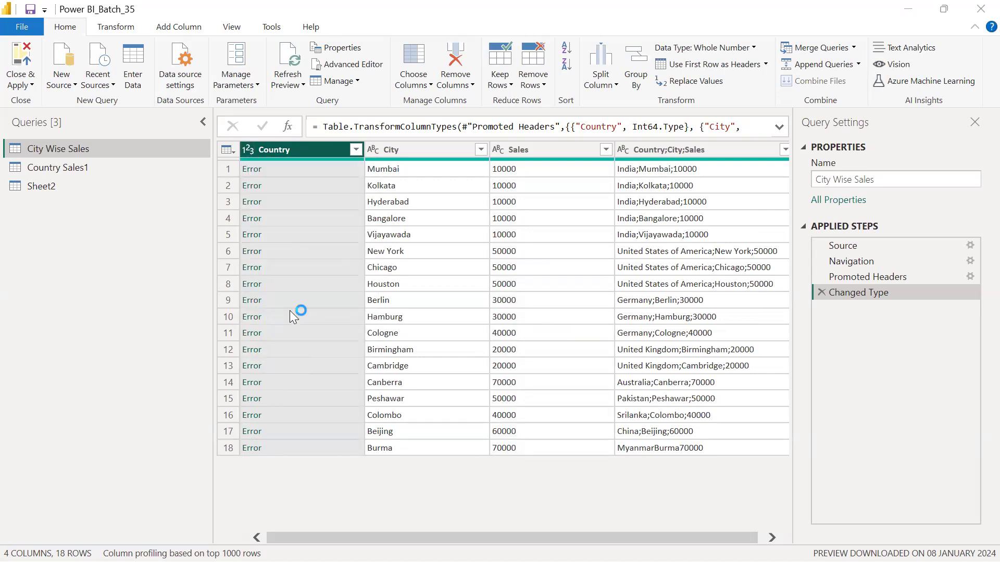
left_click(531, 321)
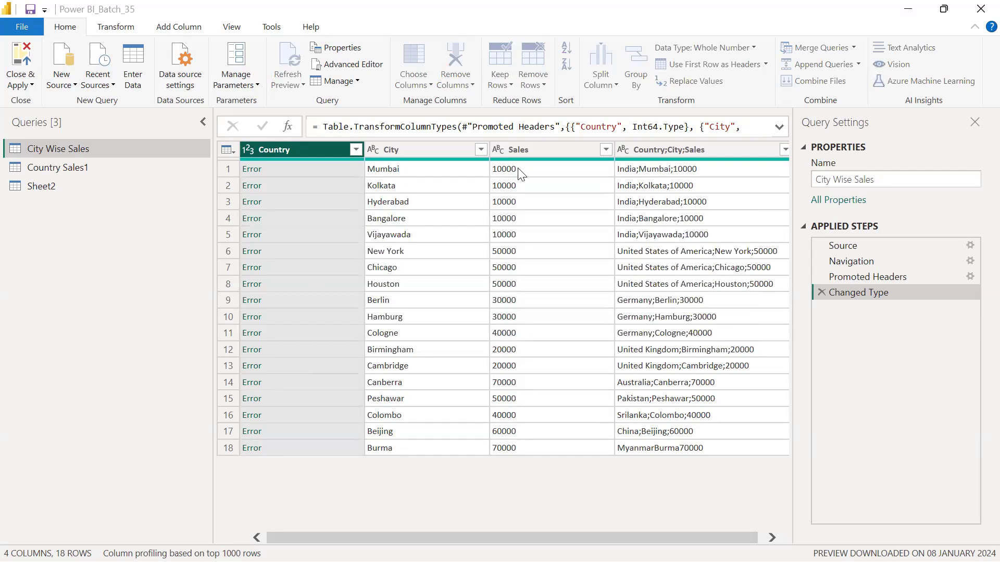
left_click(498, 150)
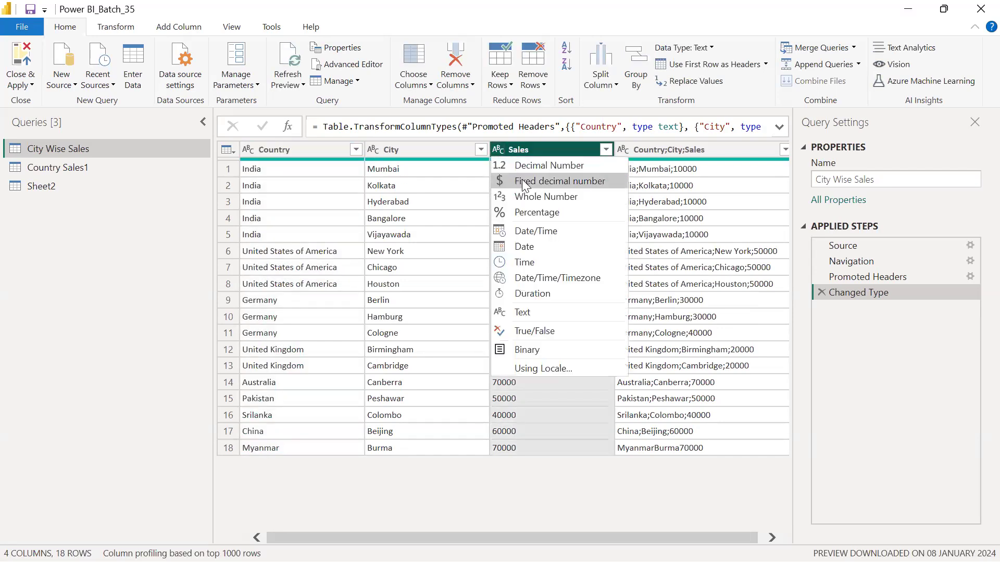
left_click(521, 311)
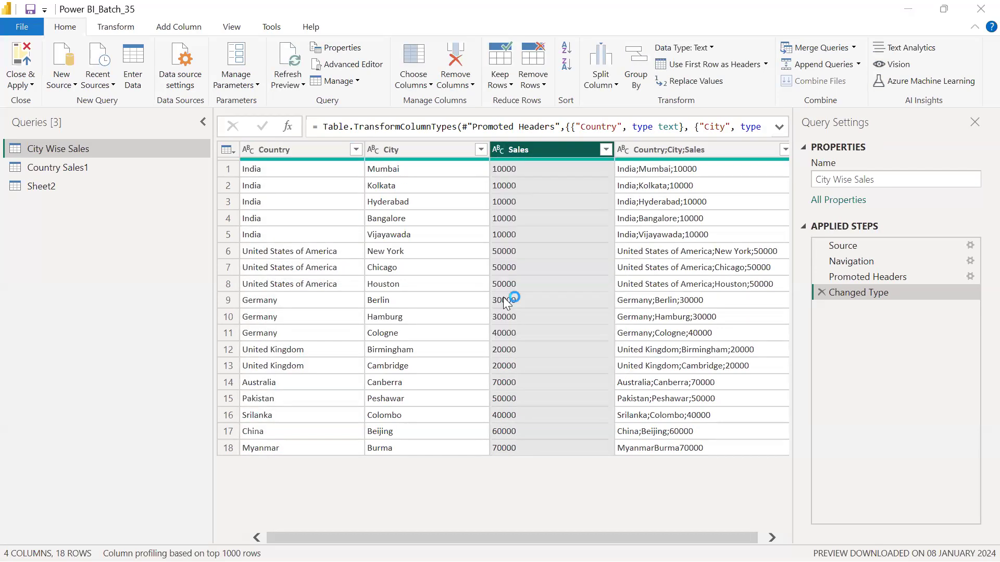
left_click(530, 318)
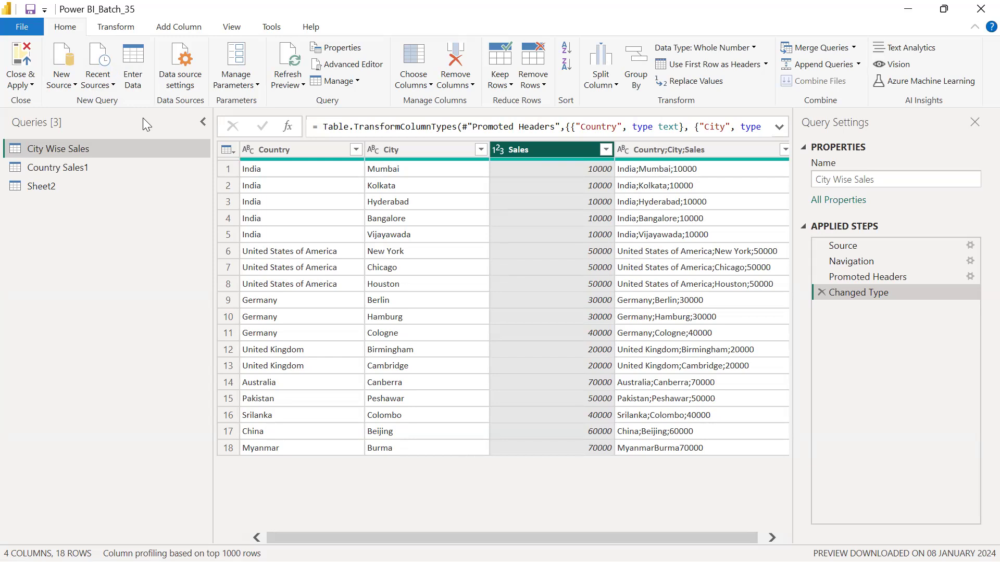
Connect to the Merge_Sample Excel workbook in the Powerbi Training folder as a new source.
left_click(73, 84)
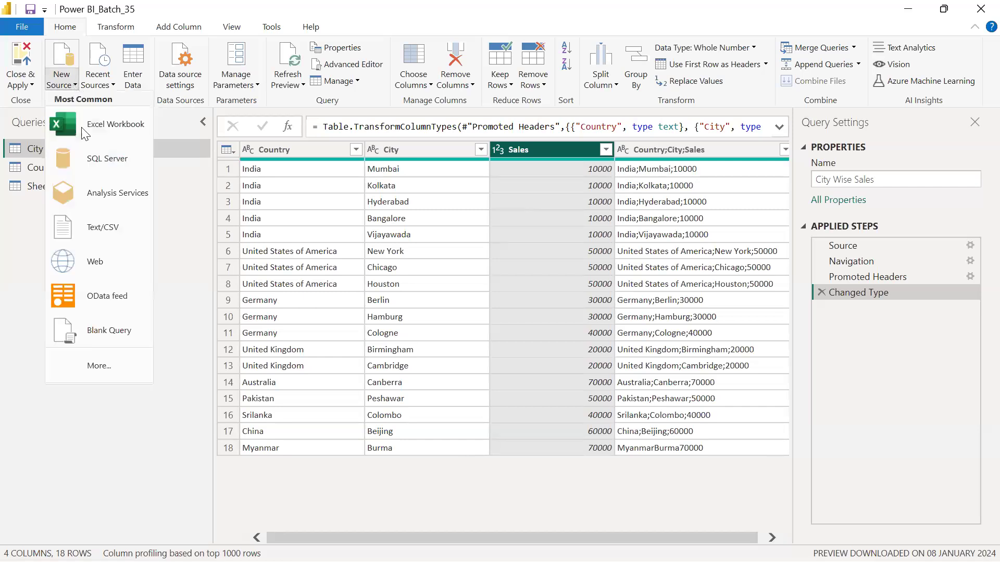
left_click(102, 368)
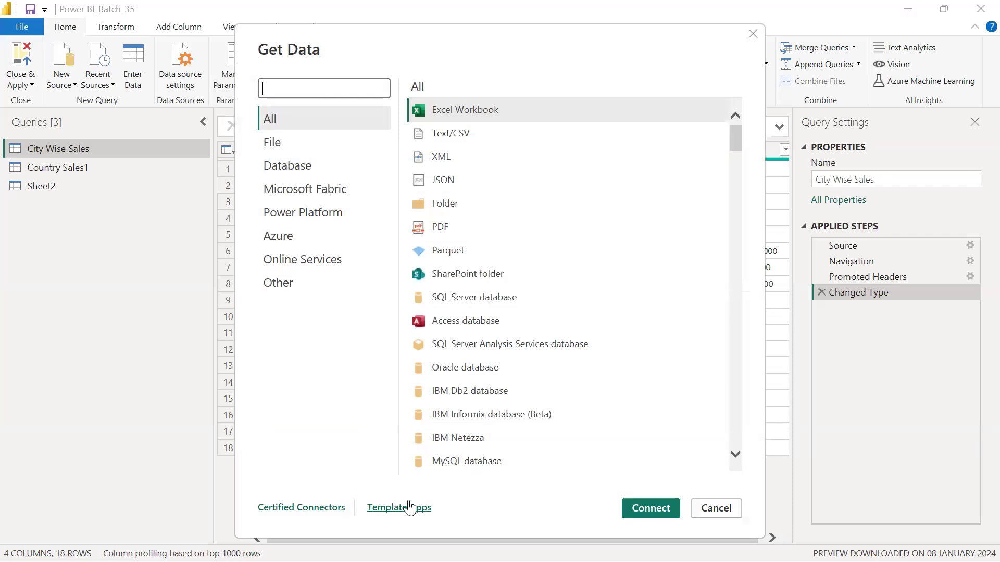
left_click(490, 107)
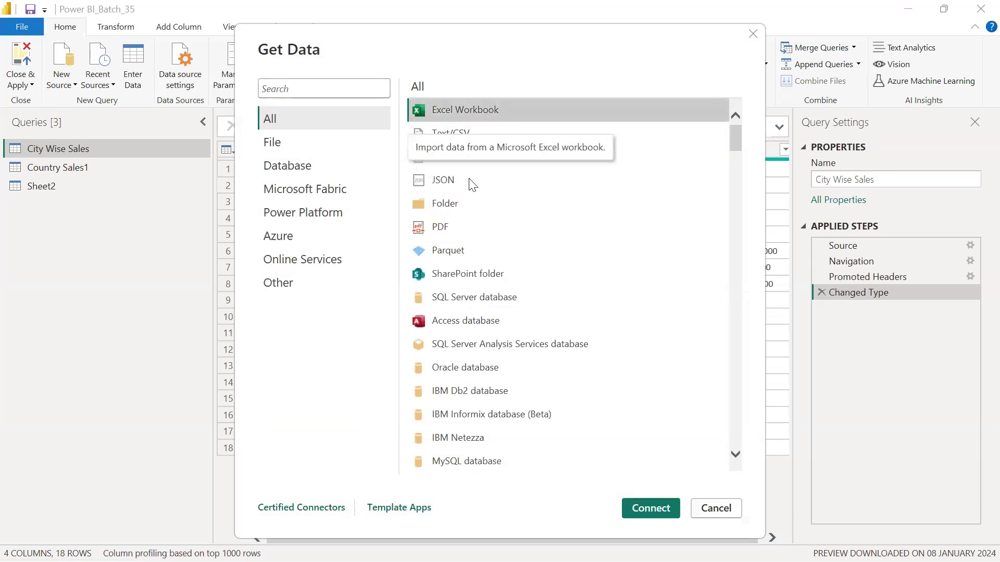
left_click(656, 501)
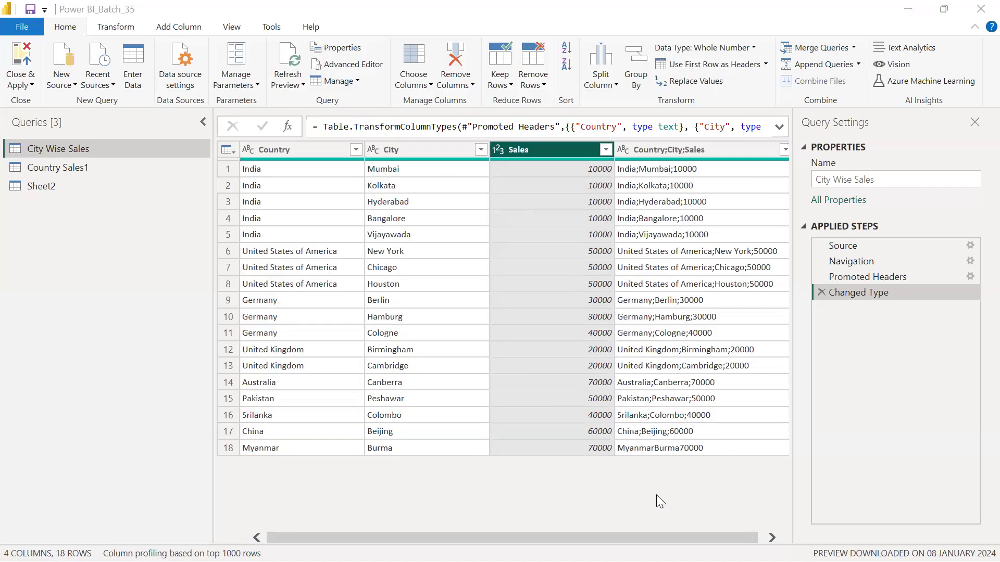
left_click_drag(485, 154, 485, 180)
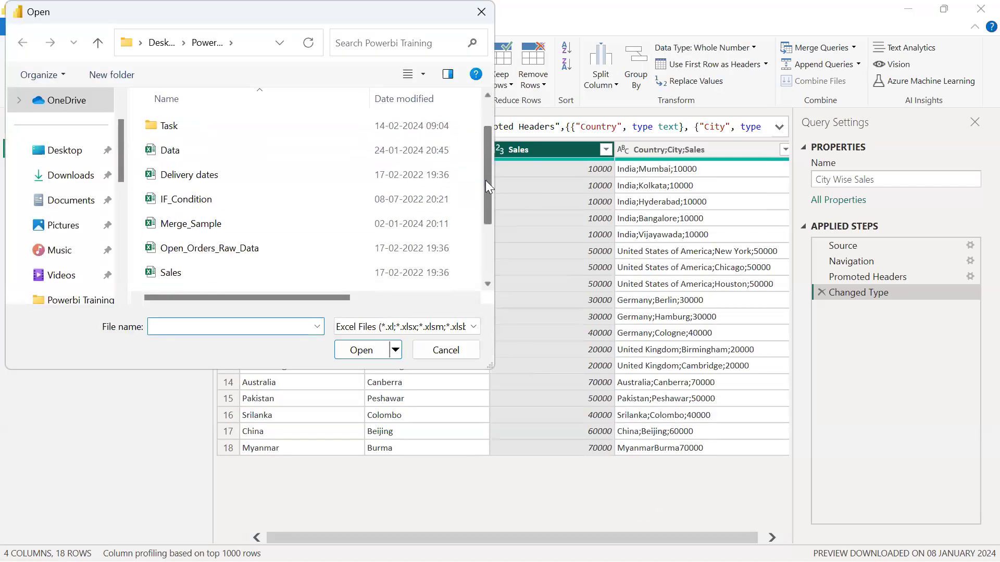
left_click(223, 218)
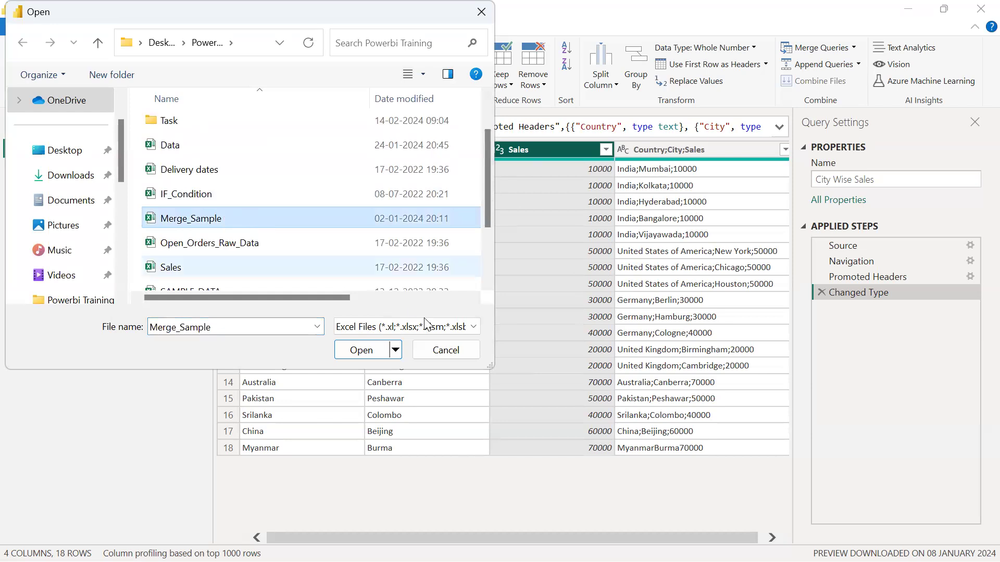
left_click(389, 350)
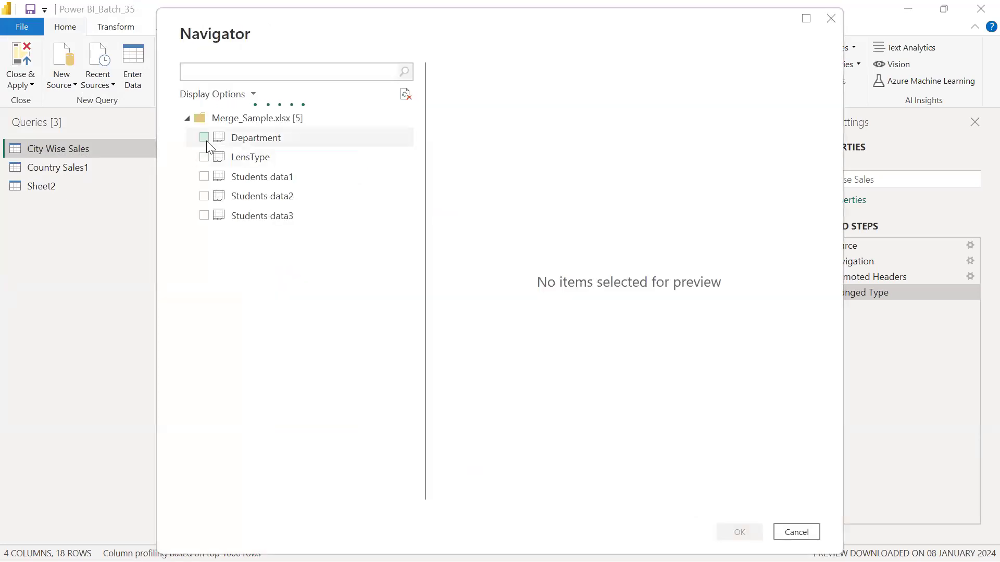
Preview the workbook's sheets and import Department, LensType, Students data1, Students data2 and Students data3 as queries.
left_click(257, 140)
left_click(257, 161)
left_click(267, 178)
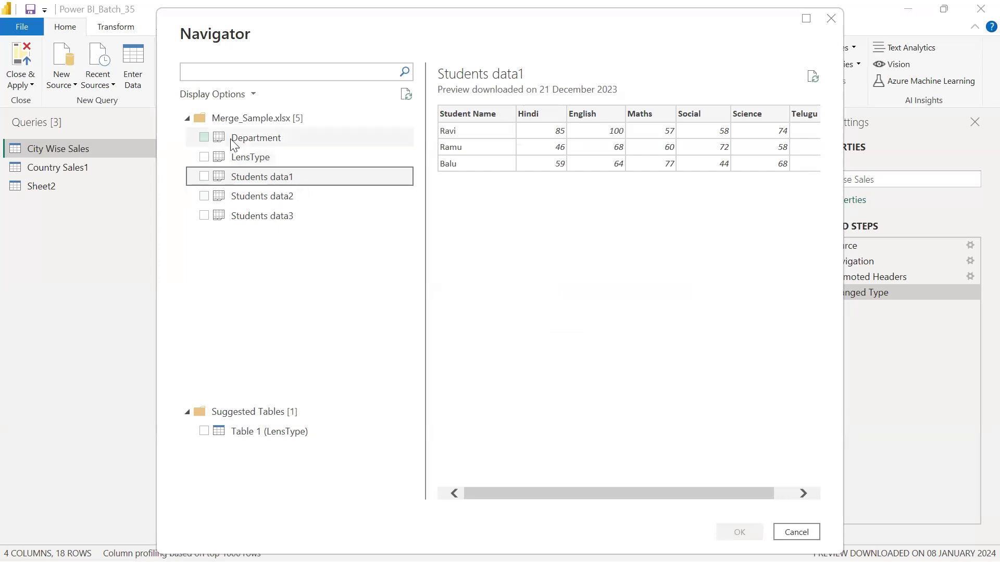
left_click(204, 137)
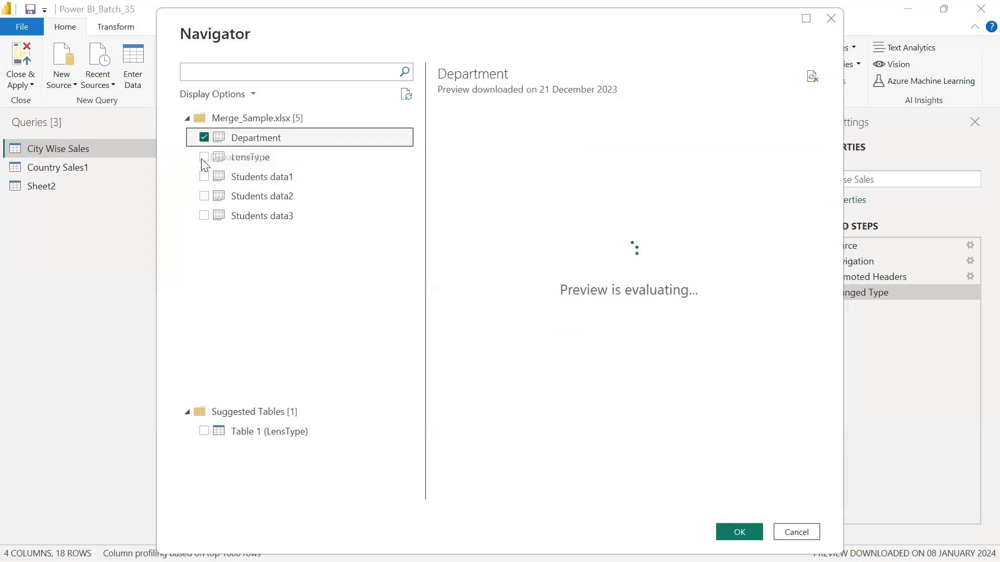
left_click(204, 177)
left_click(204, 197)
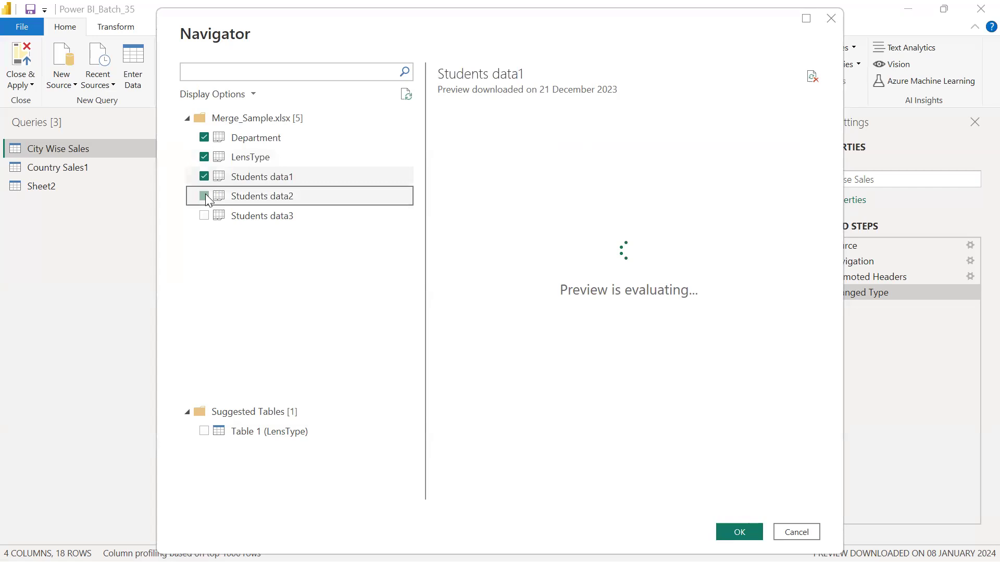
left_click(204, 216)
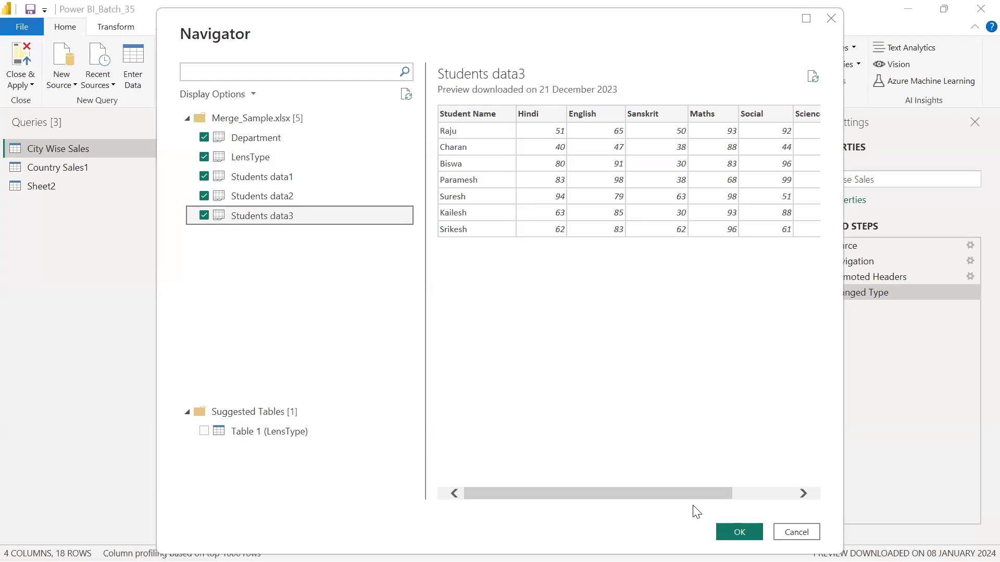
left_click(751, 535)
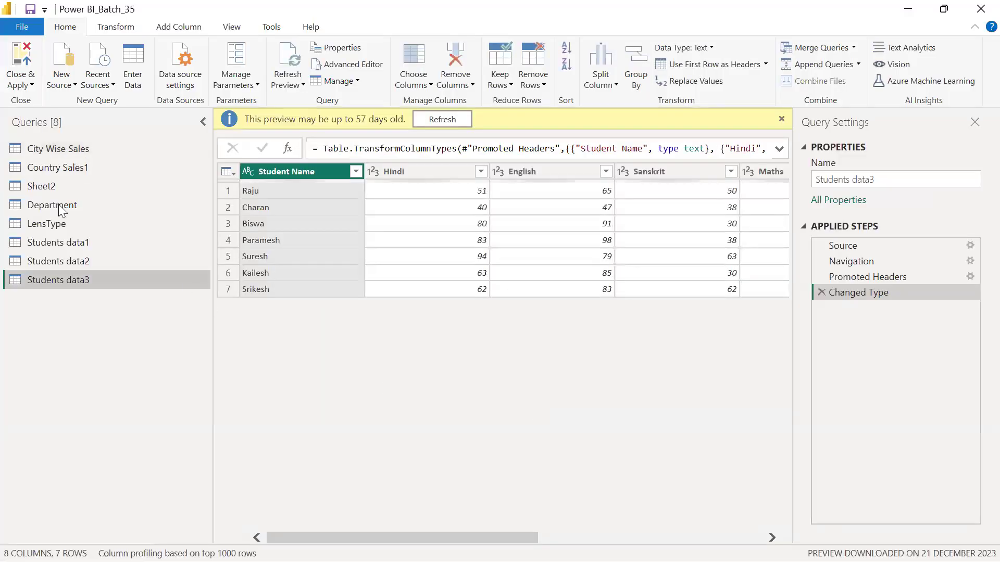
Check which tables the report's data list holds, and return to the Power Query Editor.
key("alt+Tab")
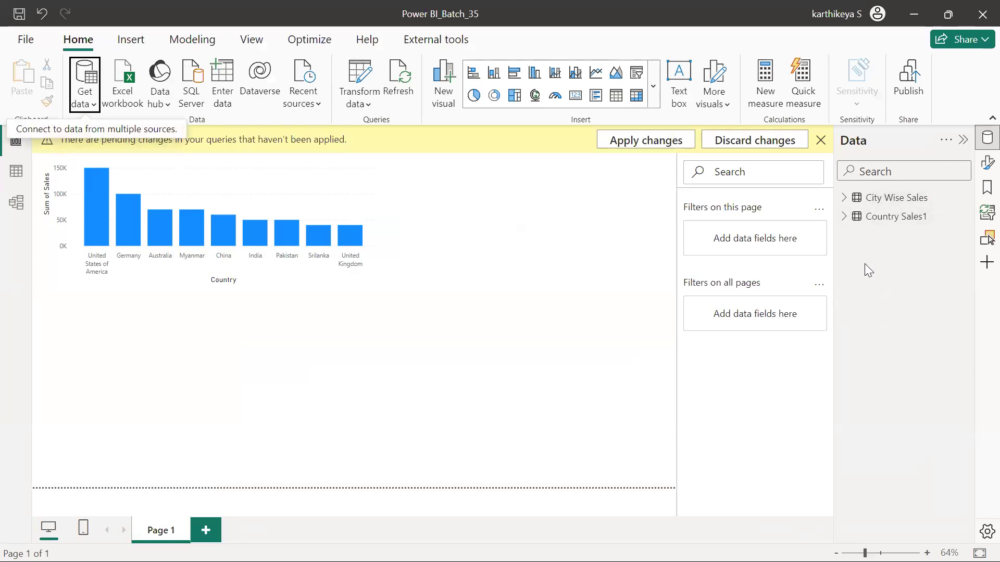
key("alt+Tab")
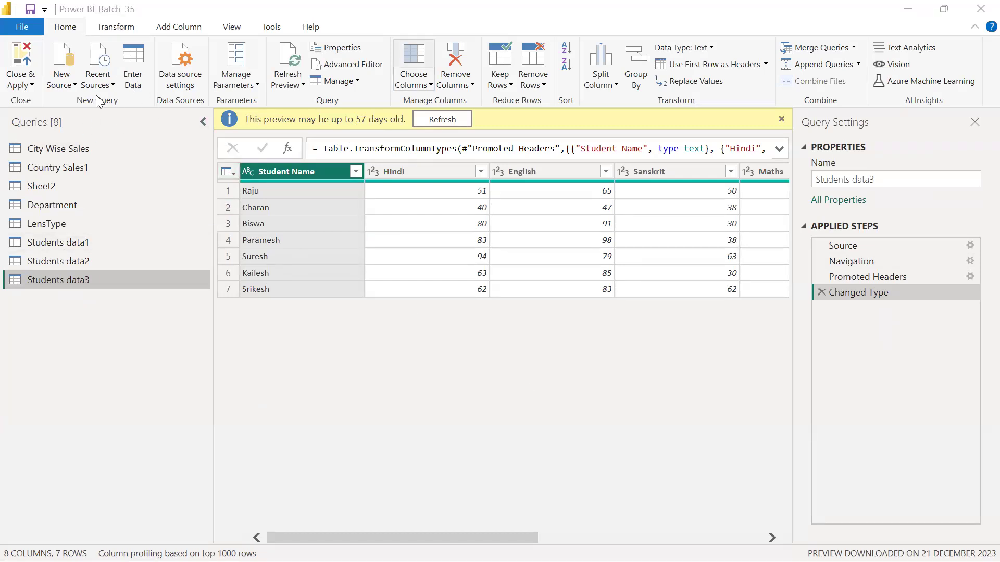
Delete the Students data2 query.
left_click(68, 262)
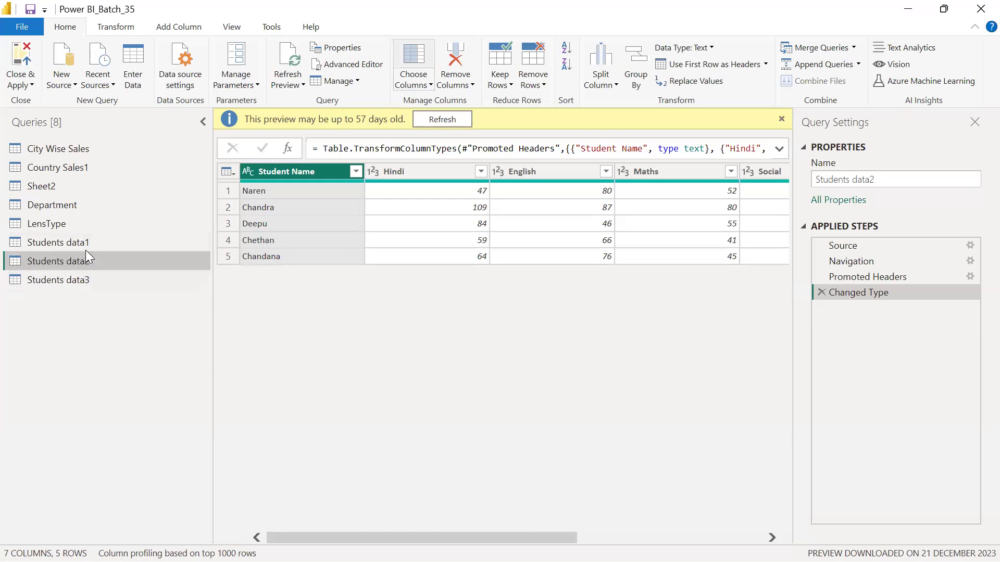
right_click(60, 261)
left_click(104, 303)
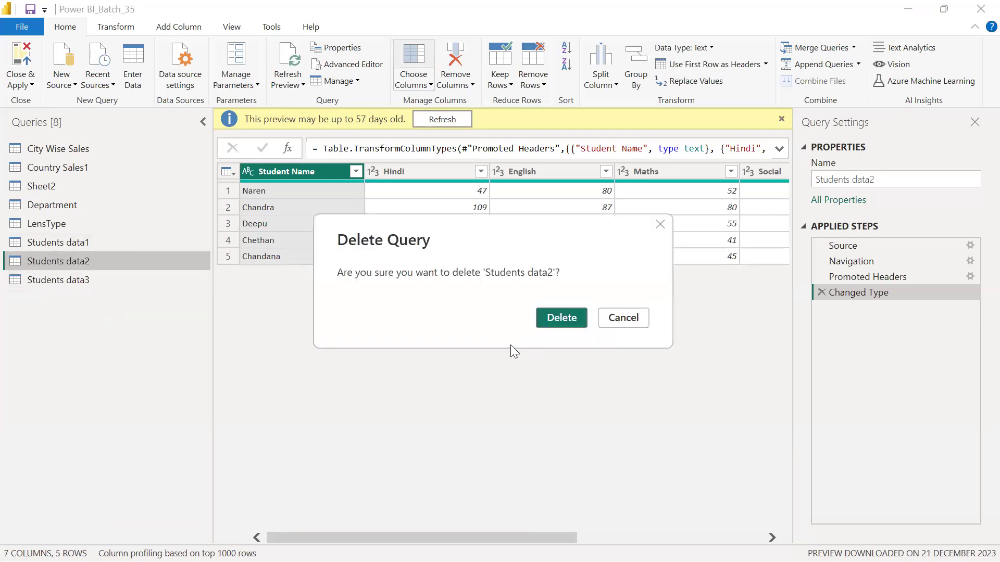
left_click(562, 317)
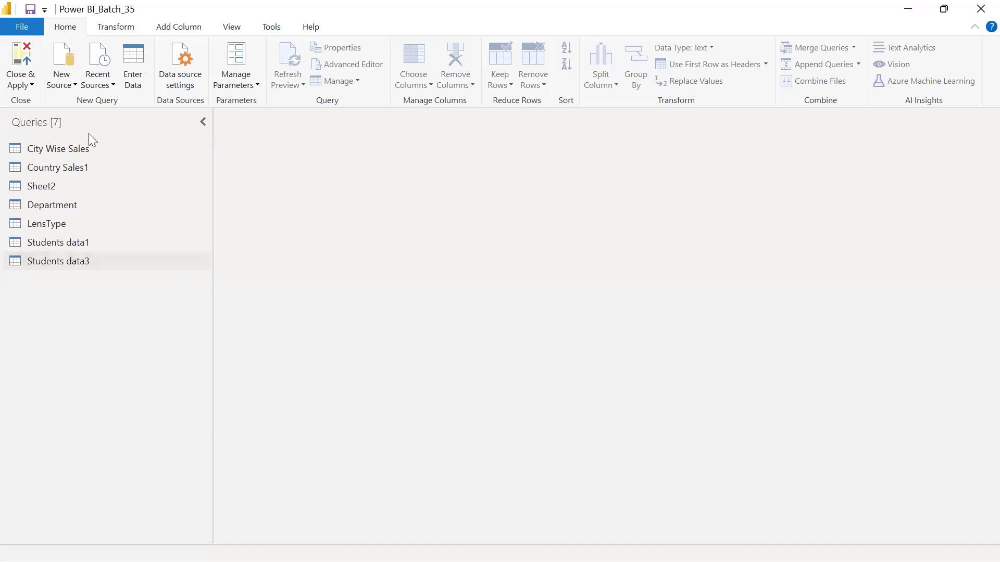
Import the Students data2 sheet again from the recently used Merge_Sample.xlsx source.
left_click(109, 85)
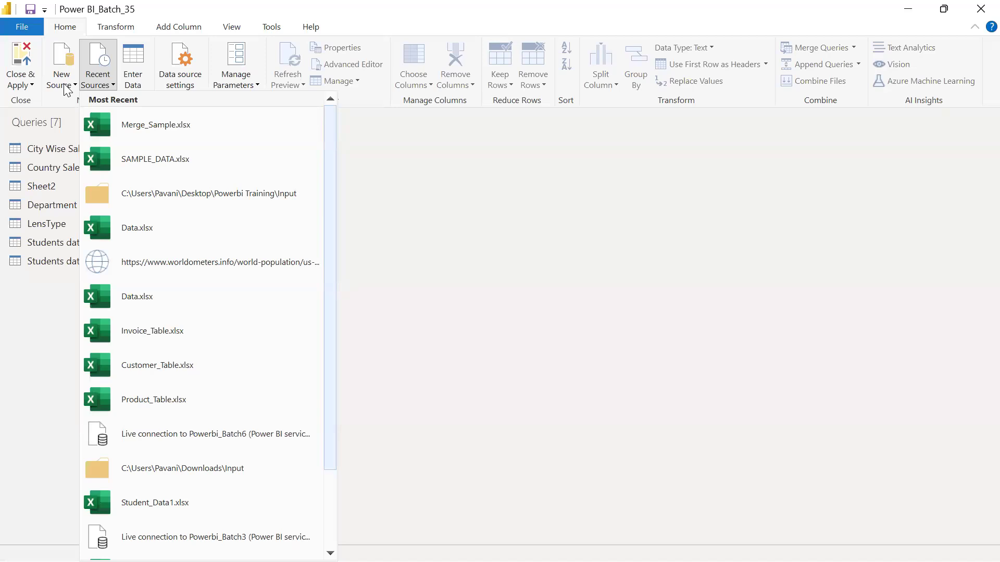
left_click(177, 130)
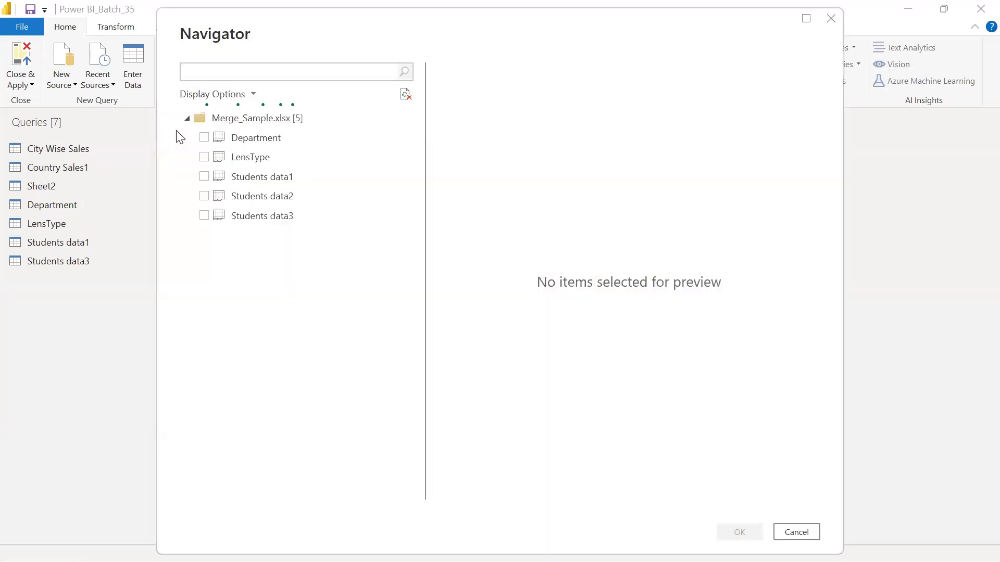
left_click(205, 196)
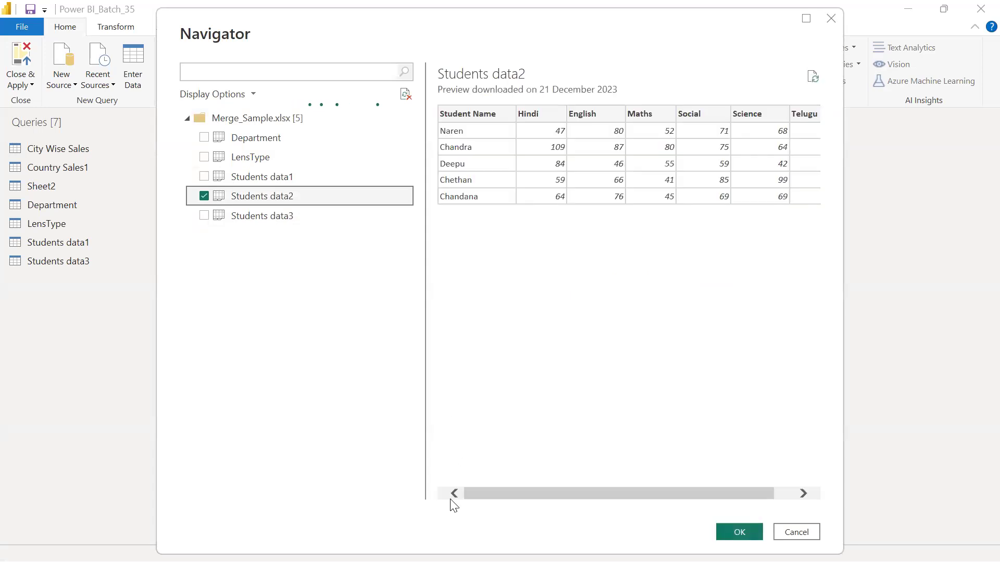
key("Escape")
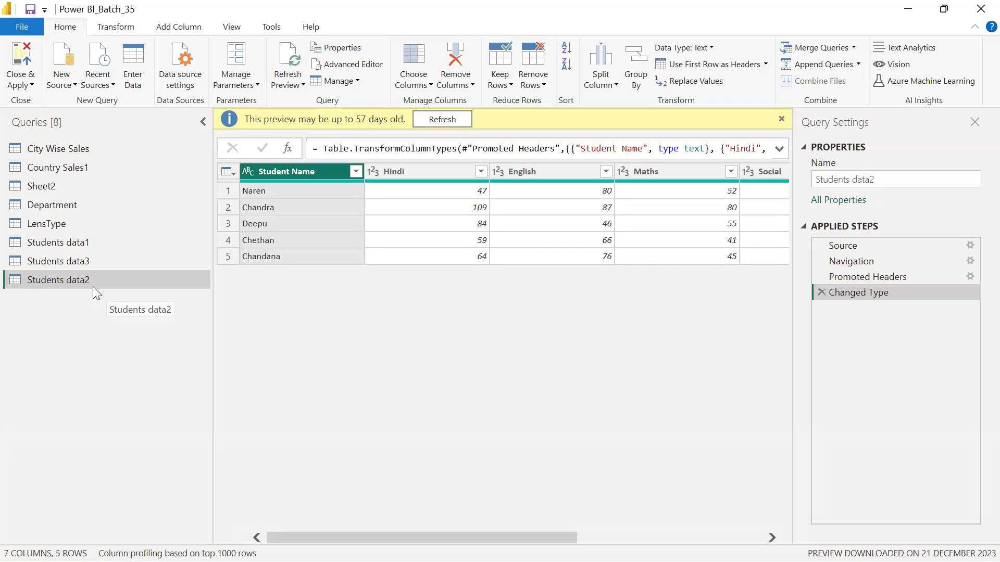
Start a manually entered table and add columns until it has seven, Column1 to Column7.
left_click(132, 62)
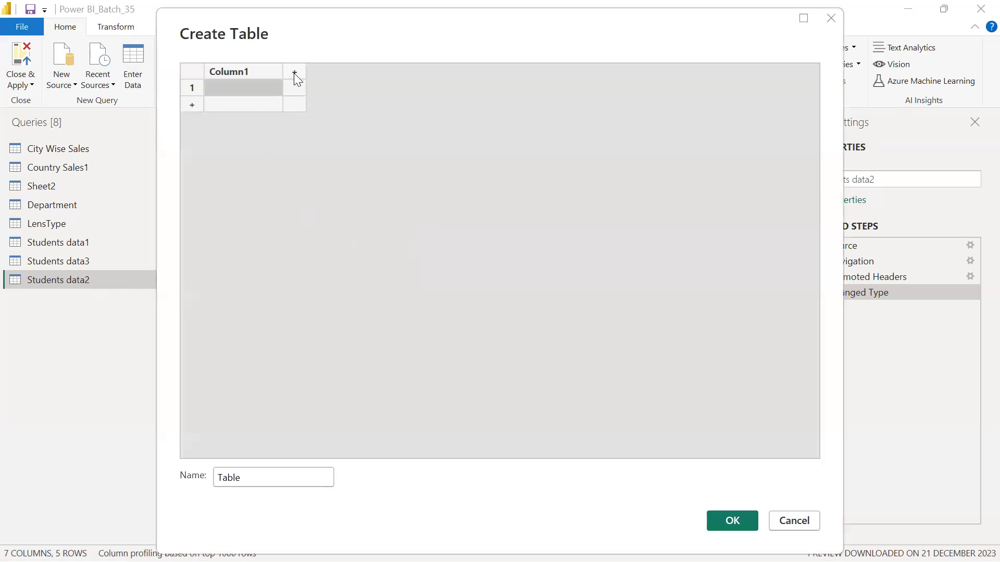
left_click(293, 72)
left_click(375, 74)
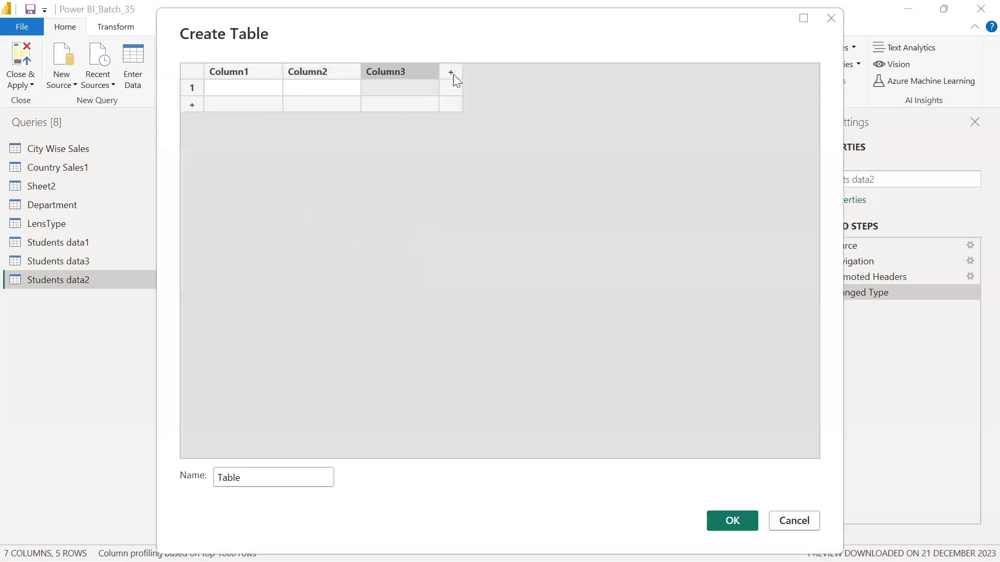
left_click(452, 74)
left_click(535, 74)
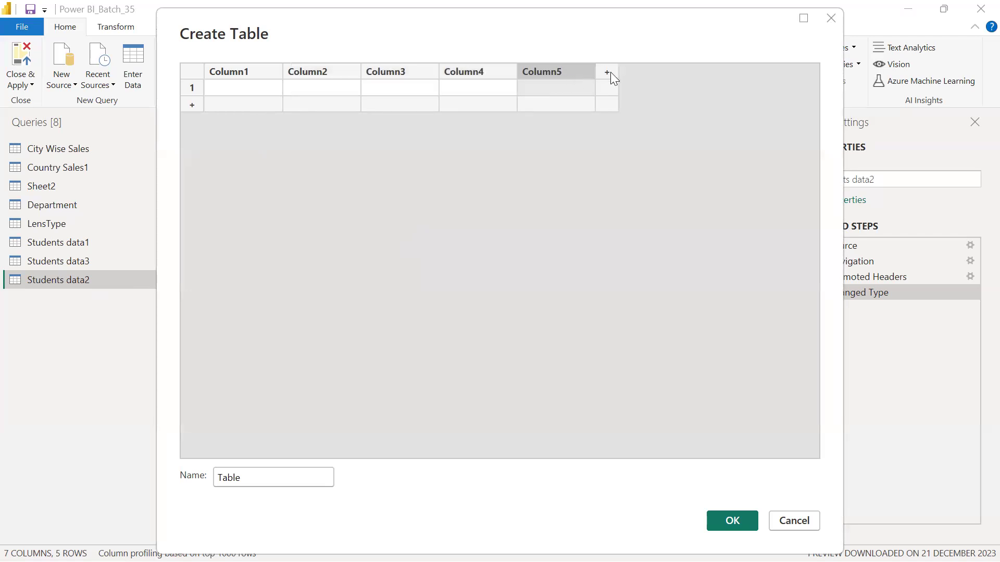
left_click(610, 73)
left_click(687, 72)
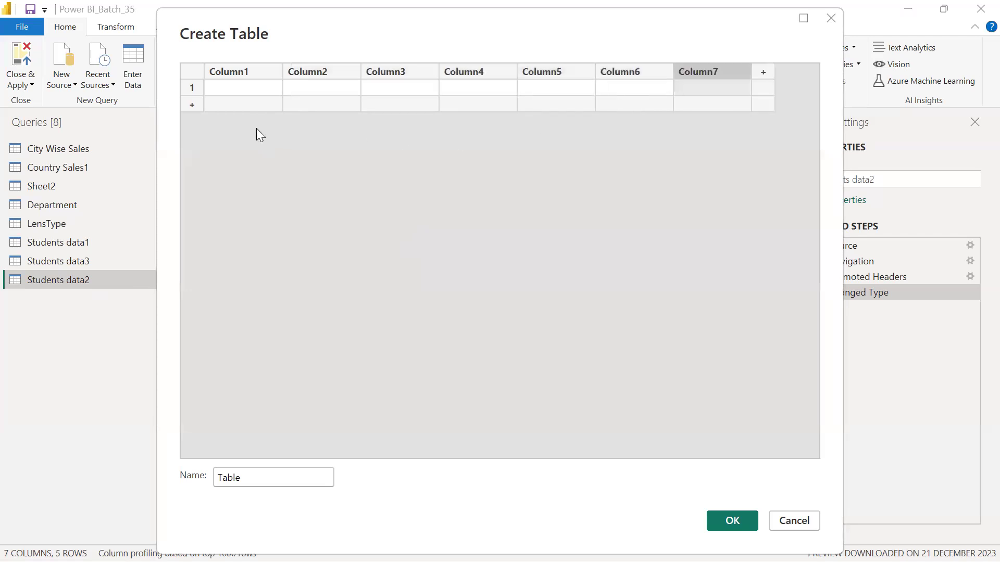
Add rows to the new table until it has seven, and select Column2.
left_click(193, 105)
left_click(193, 122)
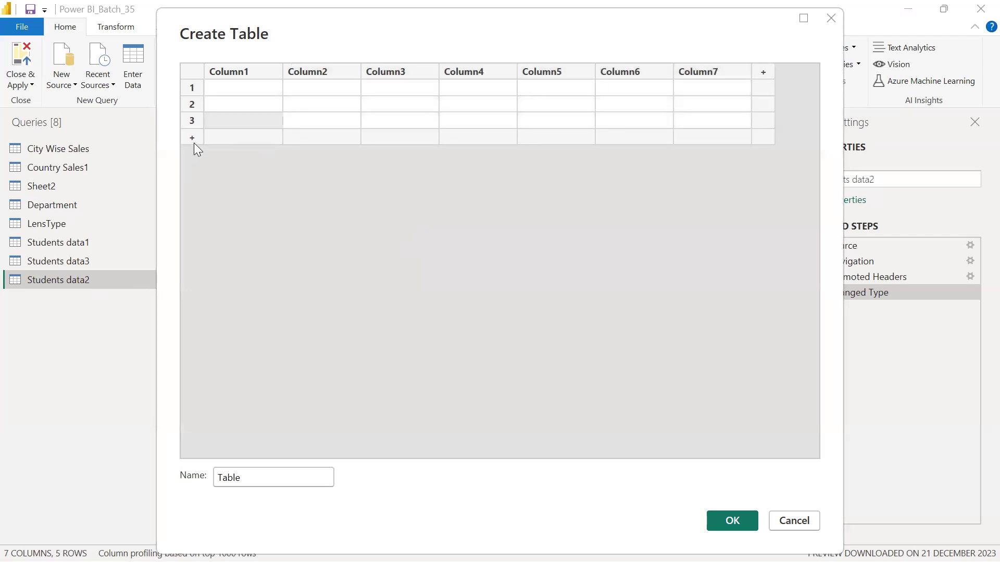
left_click(193, 139)
left_click(191, 155)
left_click(192, 171)
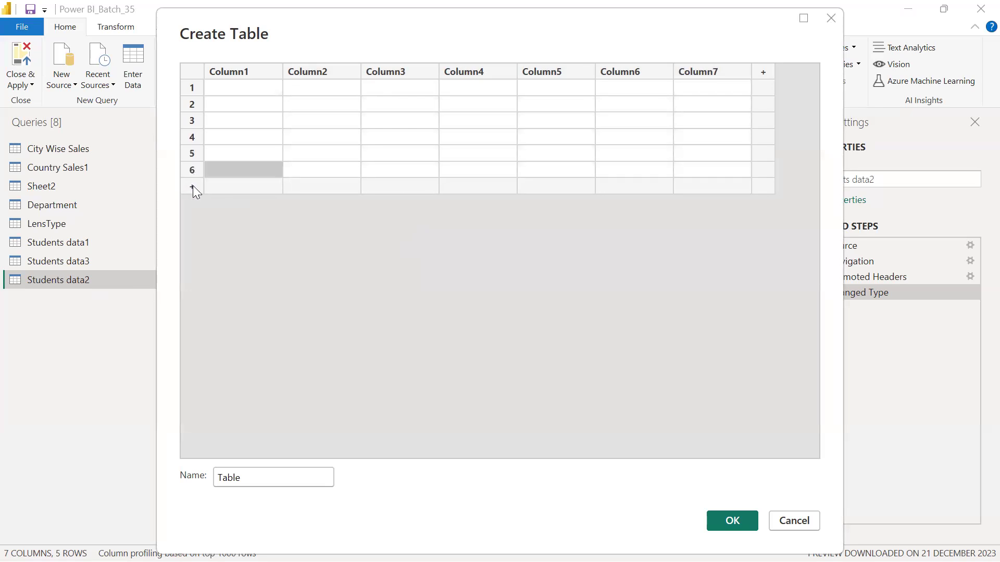
left_click(193, 187)
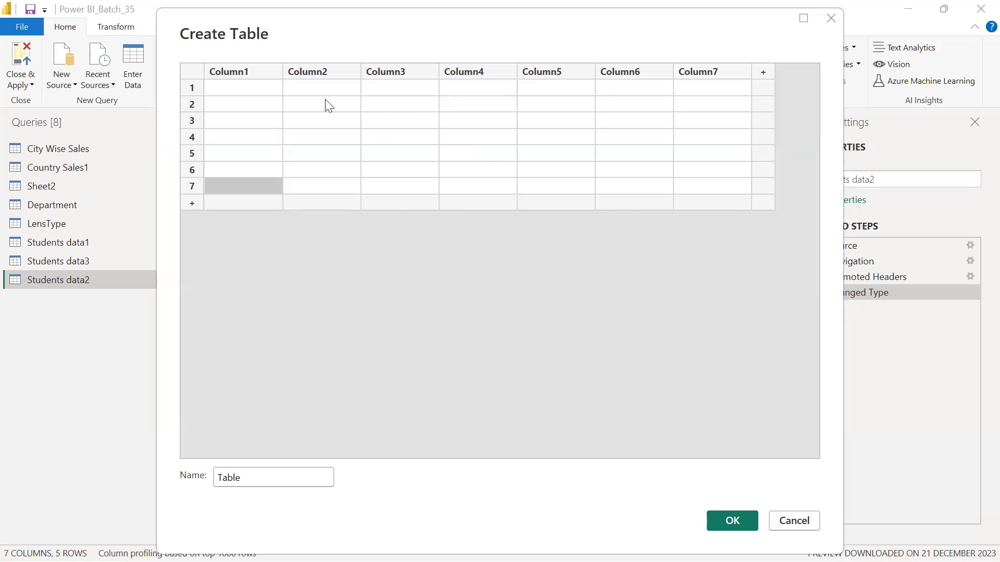
left_click(312, 71)
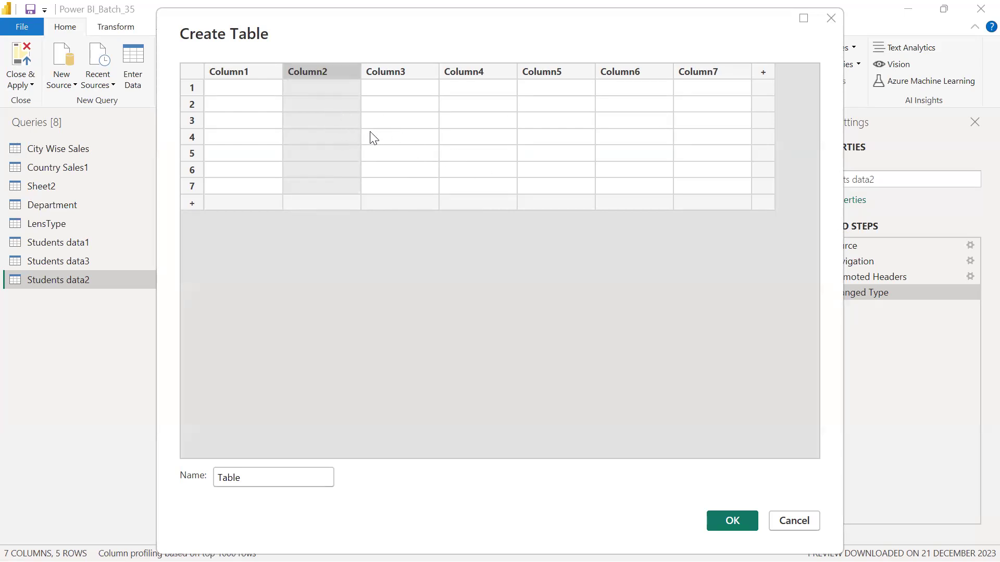
Delete Column2, Column4 and Column6 together from the new table.
left_click(556, 77)
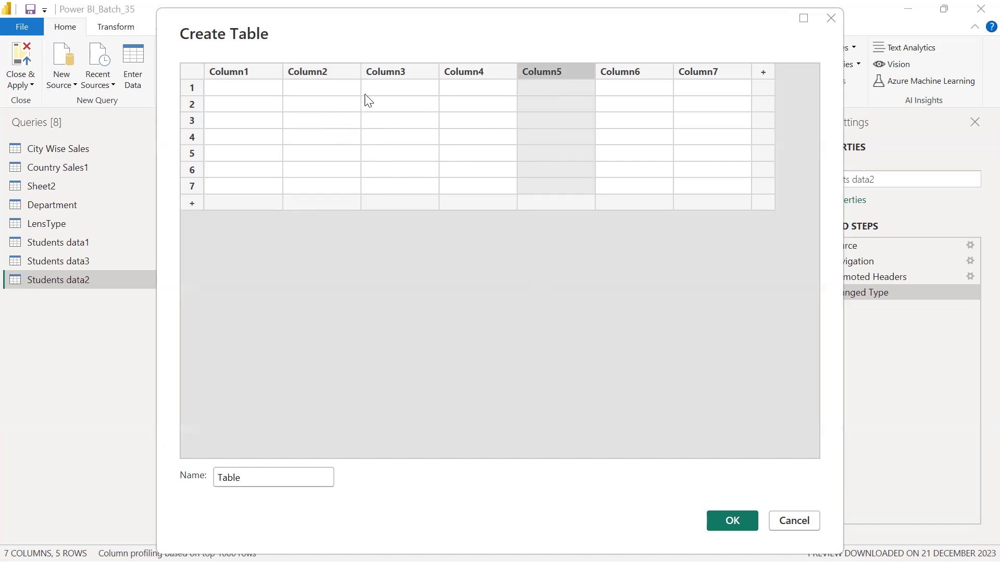
left_click(324, 74)
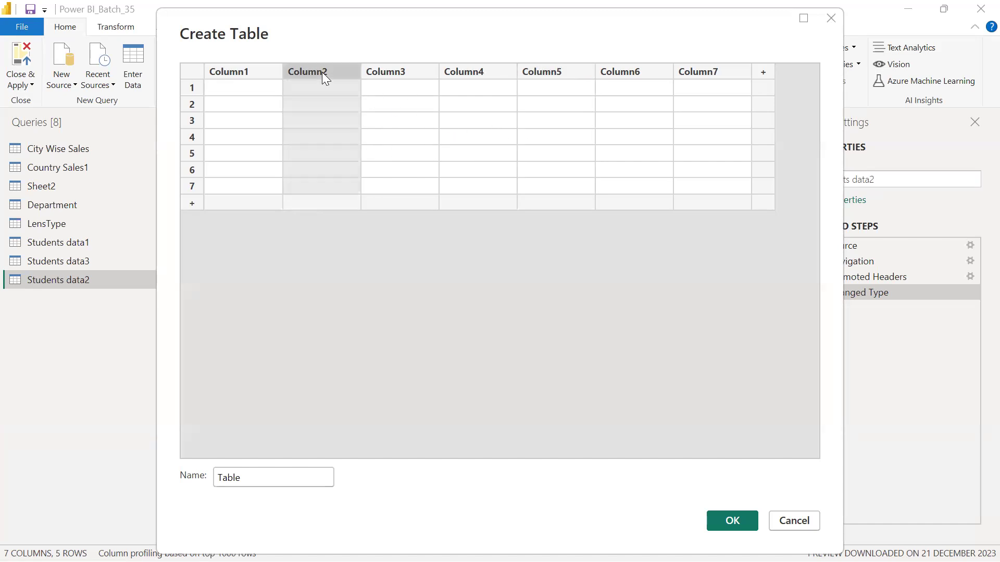
left_click(484, 74, "ctrl")
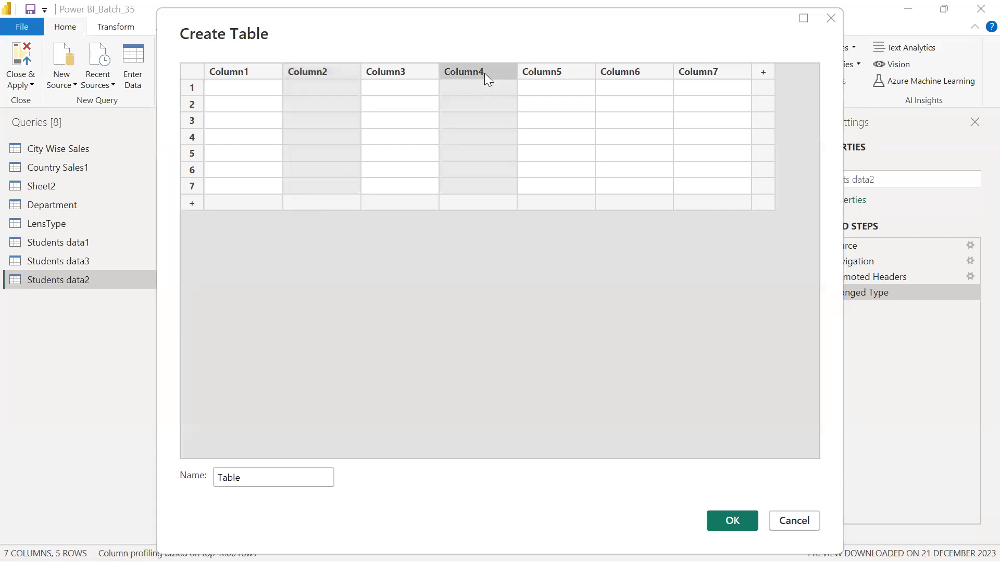
left_click(644, 74, "ctrl")
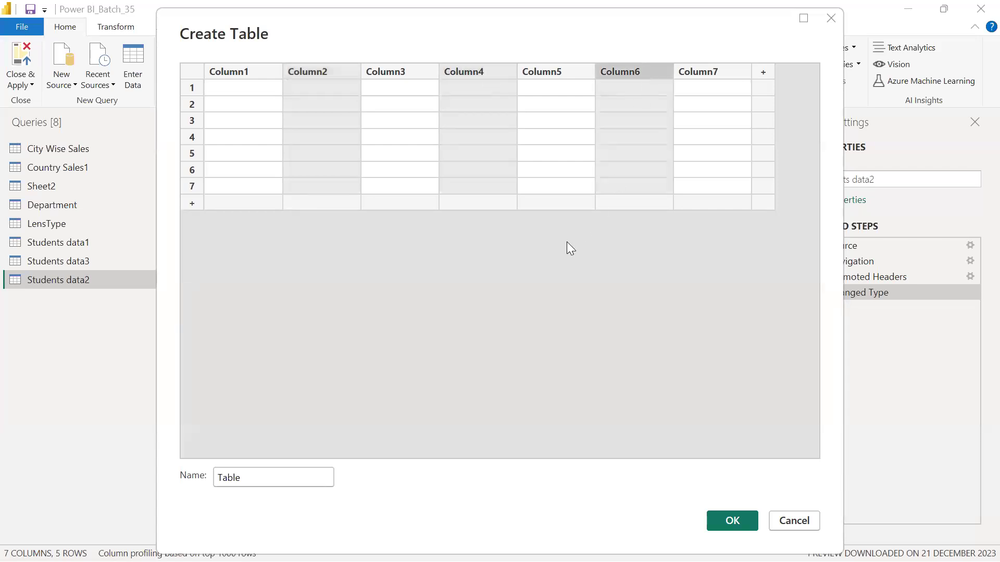
right_click(317, 73)
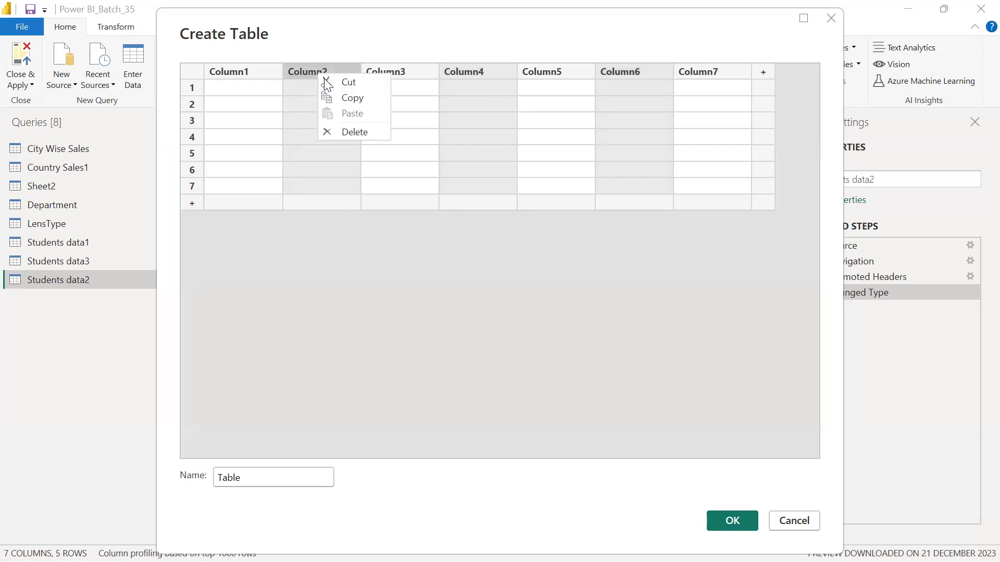
left_click(358, 134)
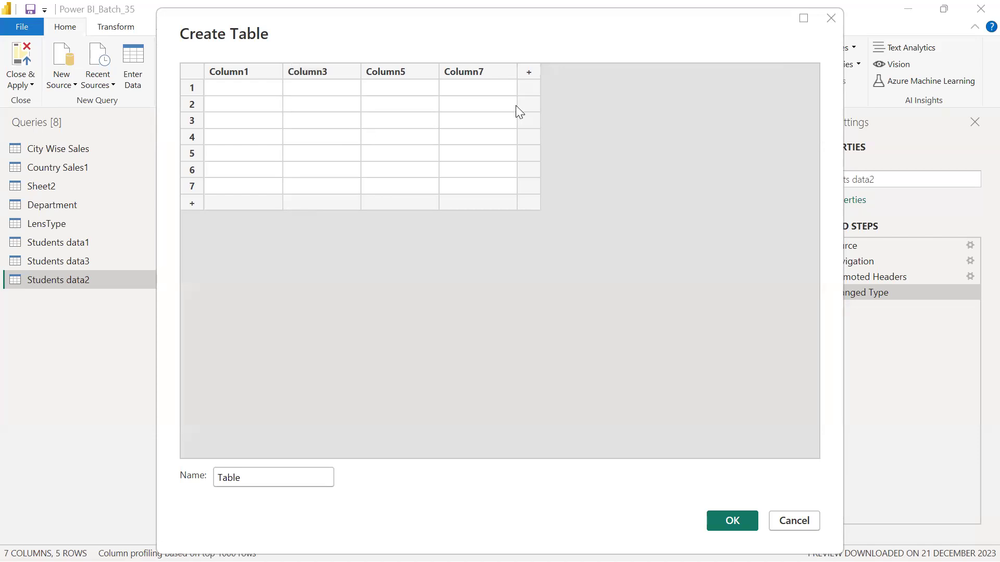
Add three more columns at the end of the new table.
left_click(529, 72)
left_click(606, 72)
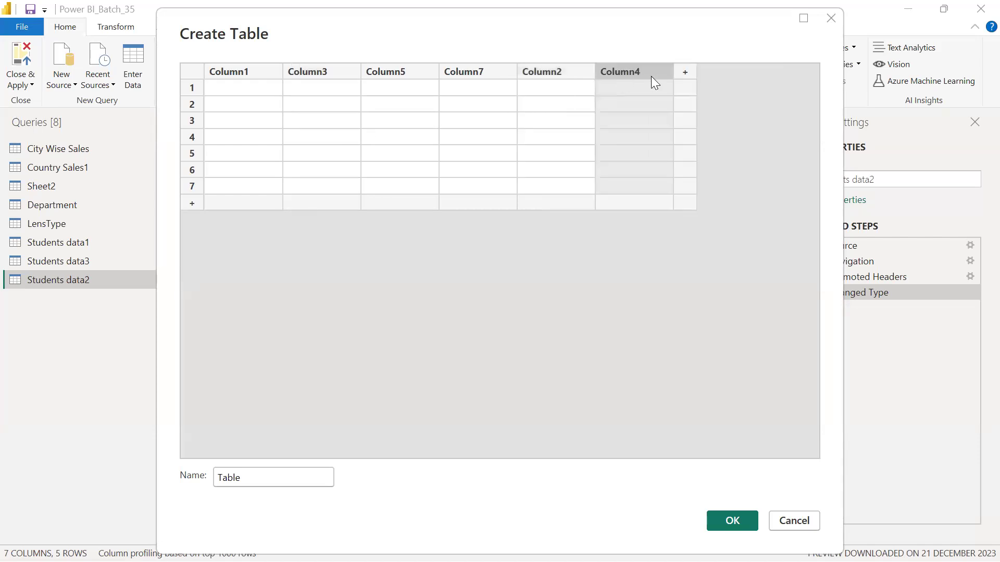
left_click(688, 72)
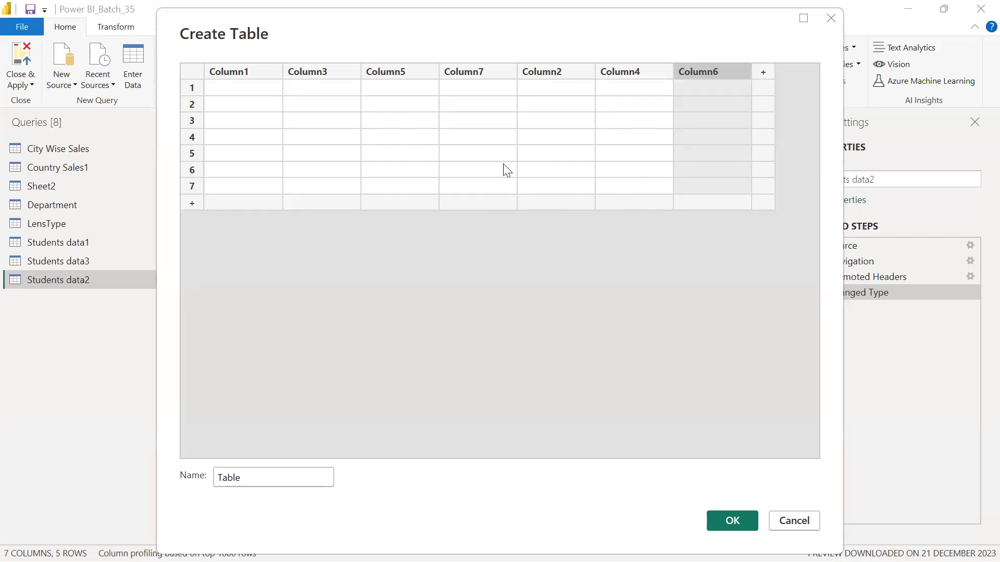
Delete every column except Column1 from the new table as one continuous selection.
left_click(320, 72)
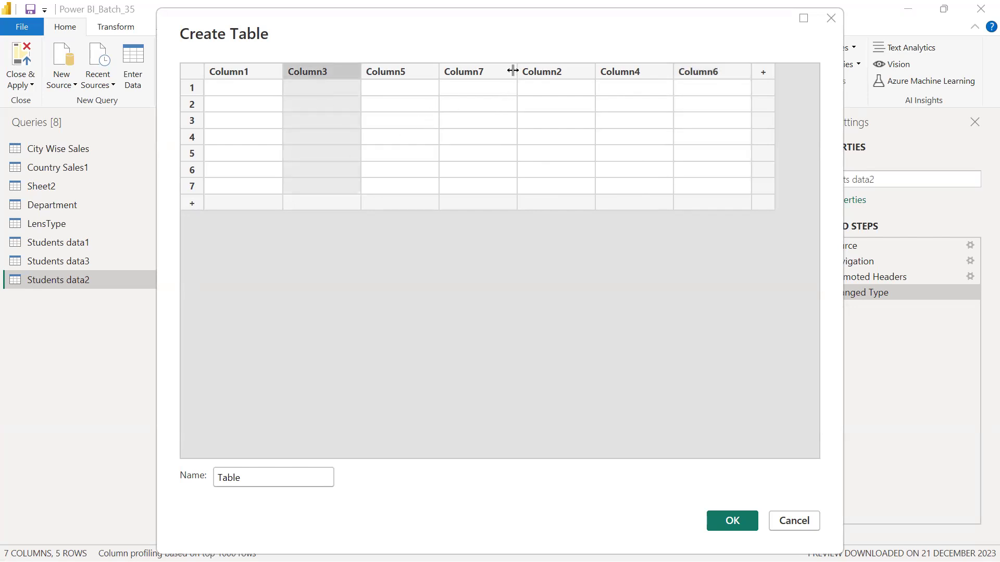
left_click(706, 73, "shift")
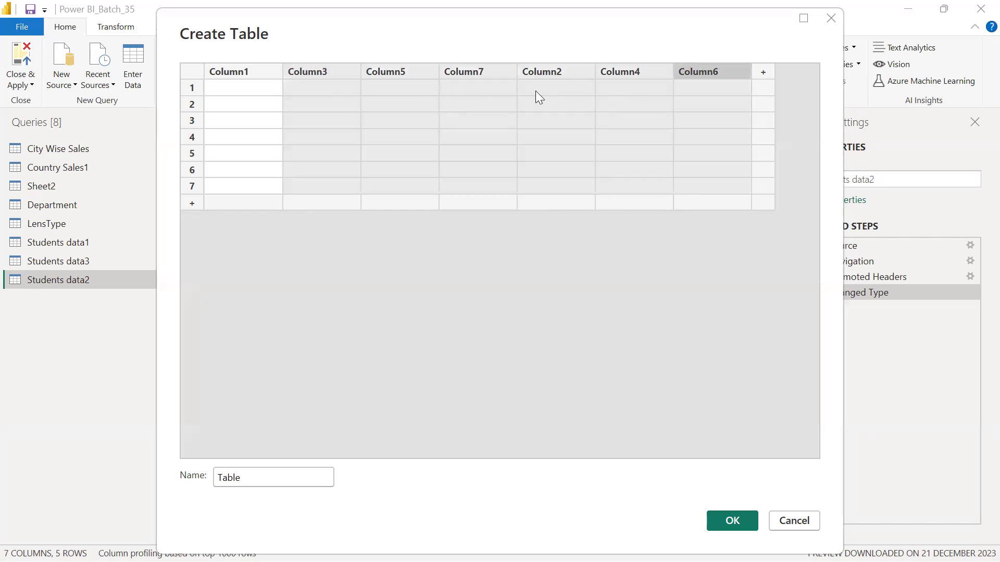
right_click(319, 71)
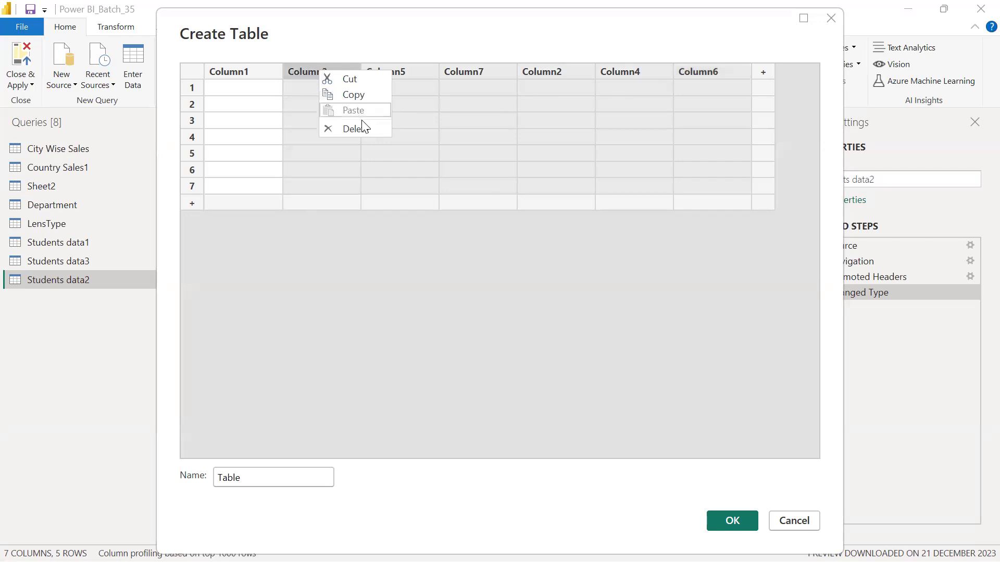
left_click(365, 128)
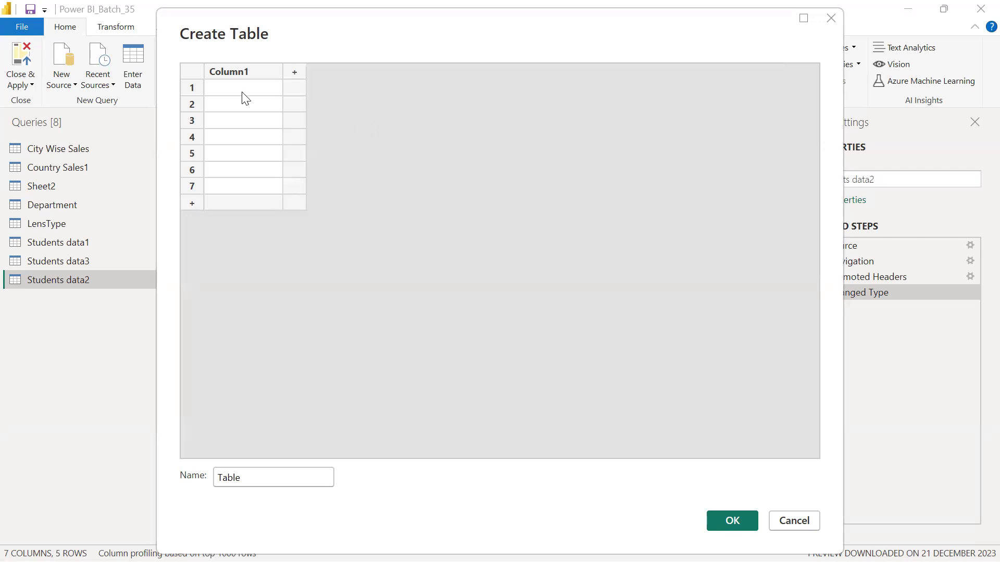
Name the new table Table Names and rename Column1 as Names.
left_click(267, 478)
type("Names")
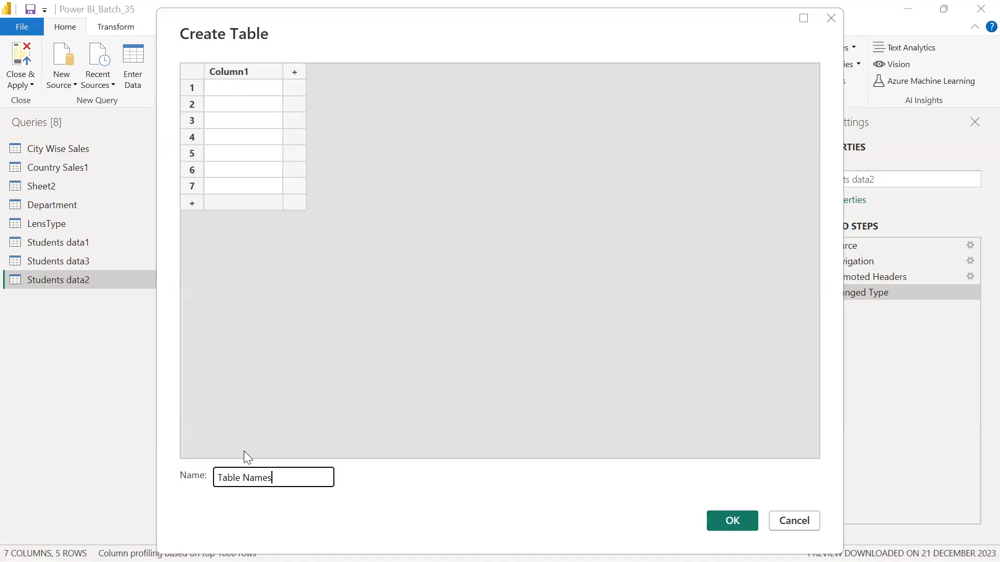
double_click(235, 74)
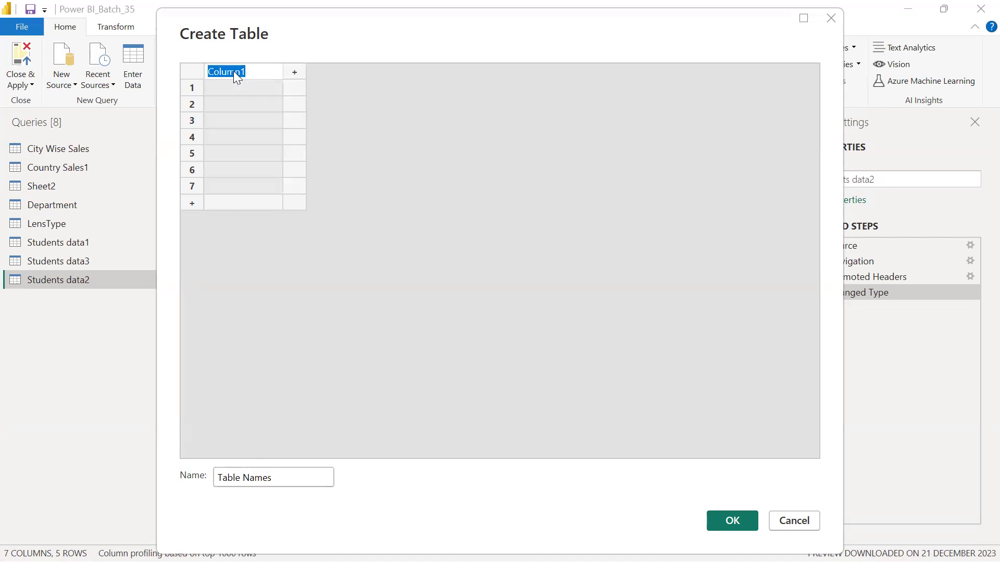
Fill rows 1 to 5 of the Names column with five people's first names.
left_click(248, 87)
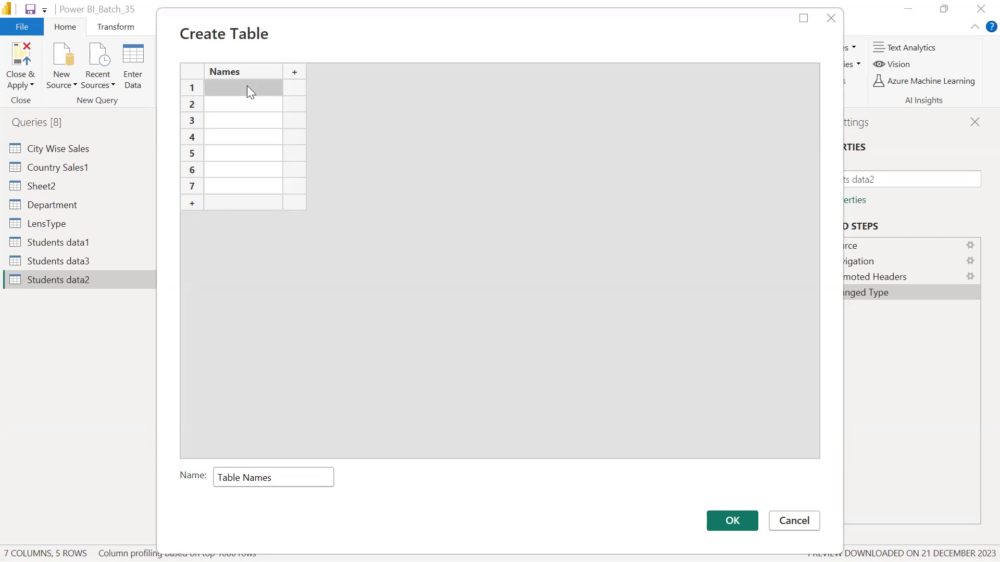
type("Kalyan")
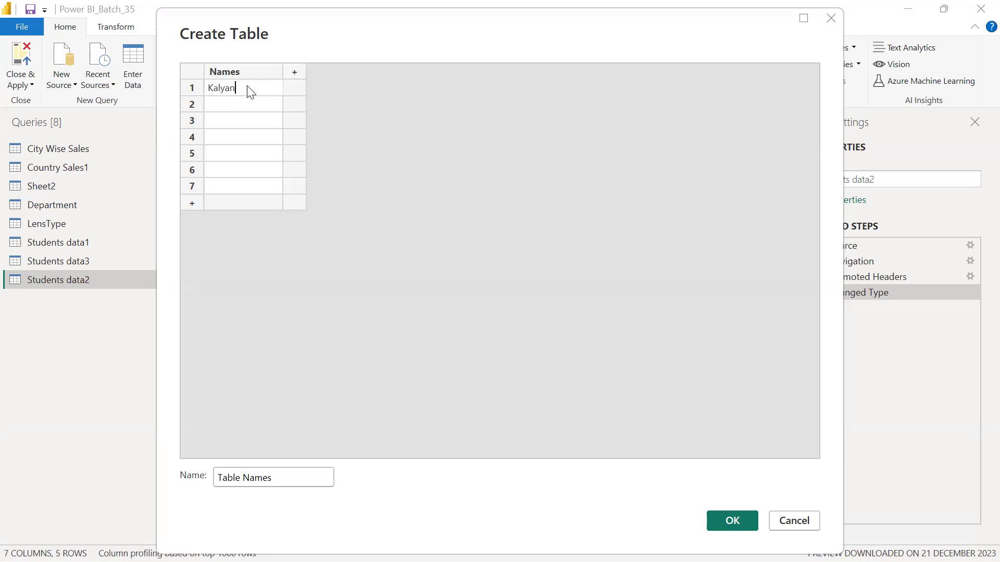
key("Return")
type("Sandeep")
key("Return")
type("Manoj")
key("Return")
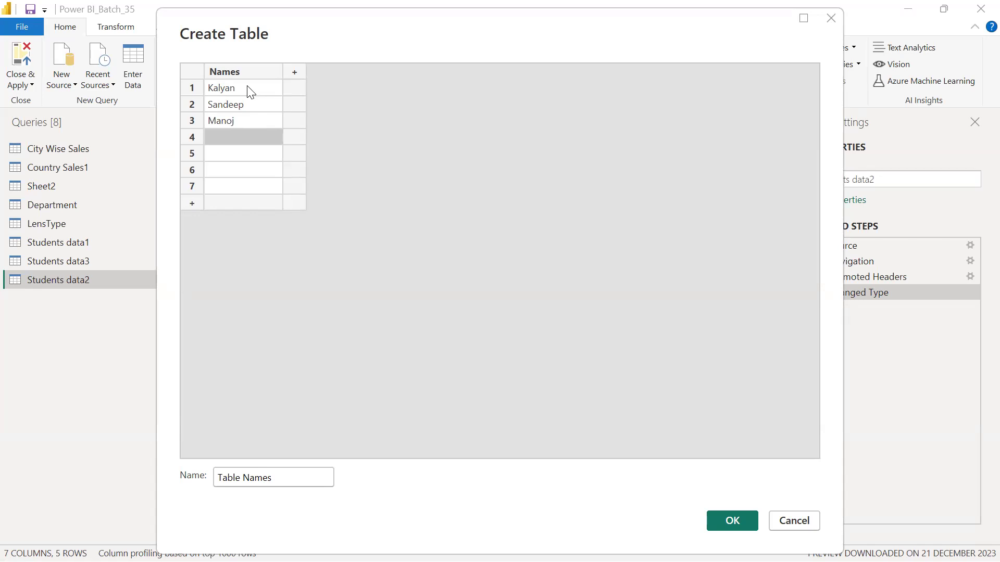
type("Srika")
type("nth")
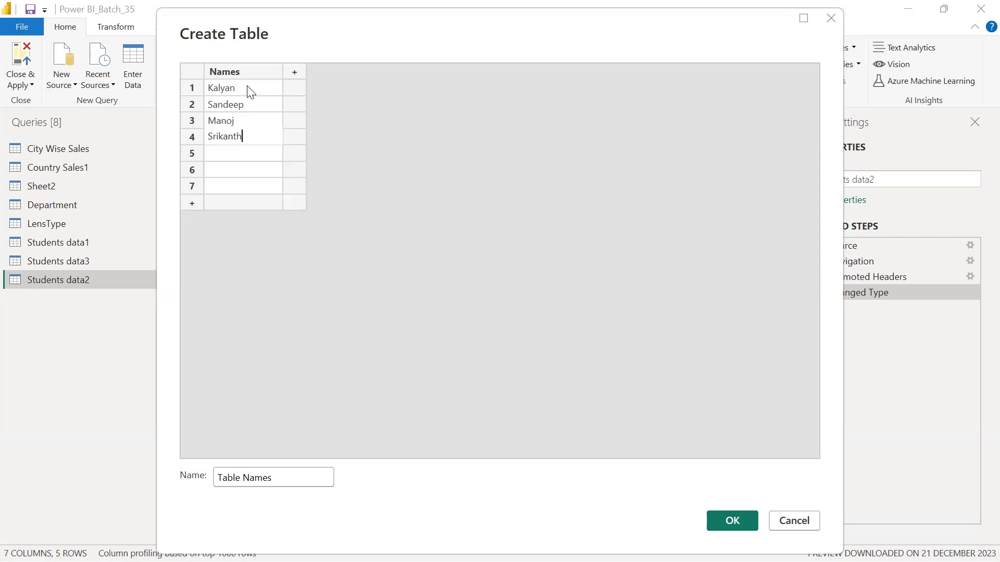
key("Return")
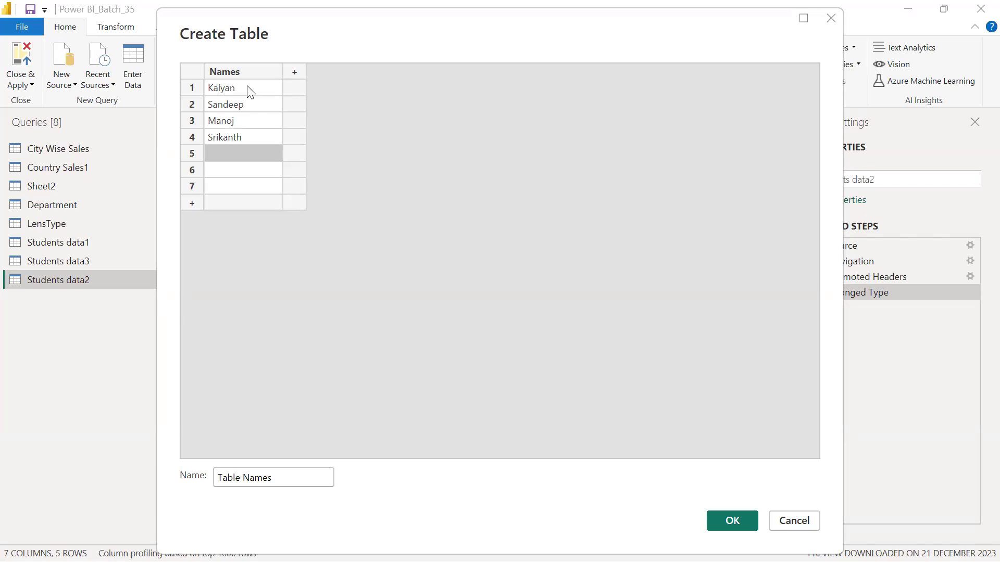
type("Ratan")
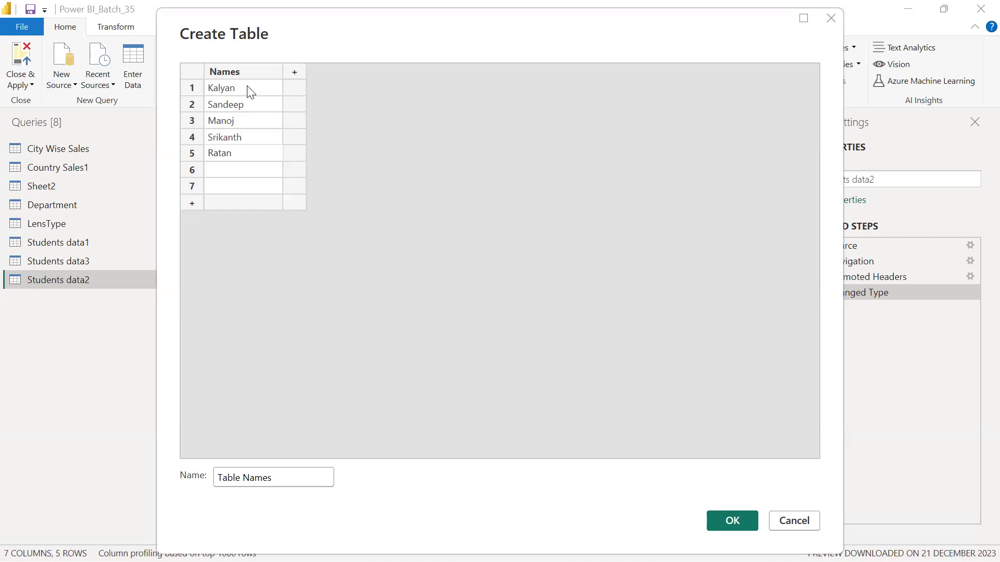
key("Return")
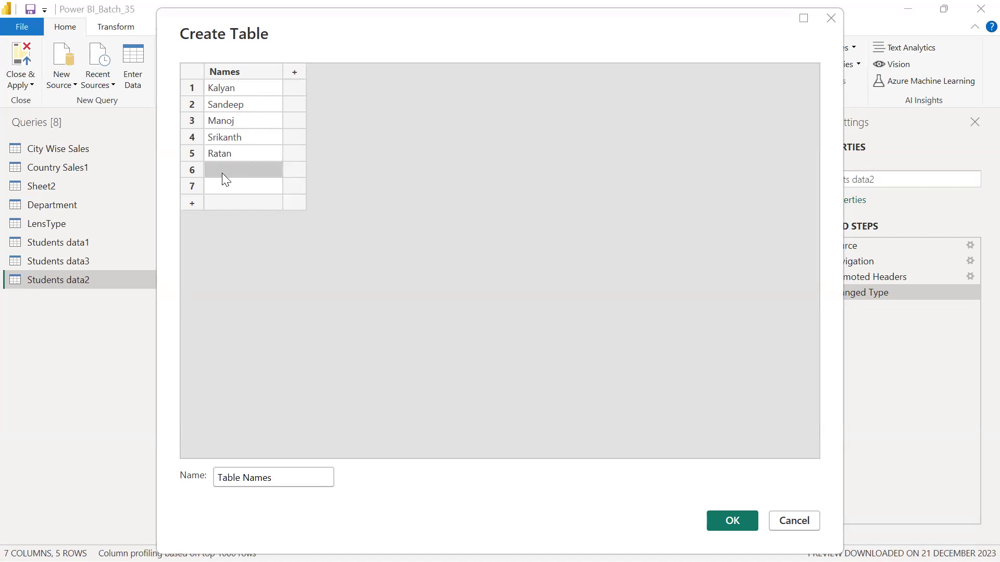
Delete the empty rows 6 and 7 and create the Table Names query.
left_click_drag(194, 186, 193, 173)
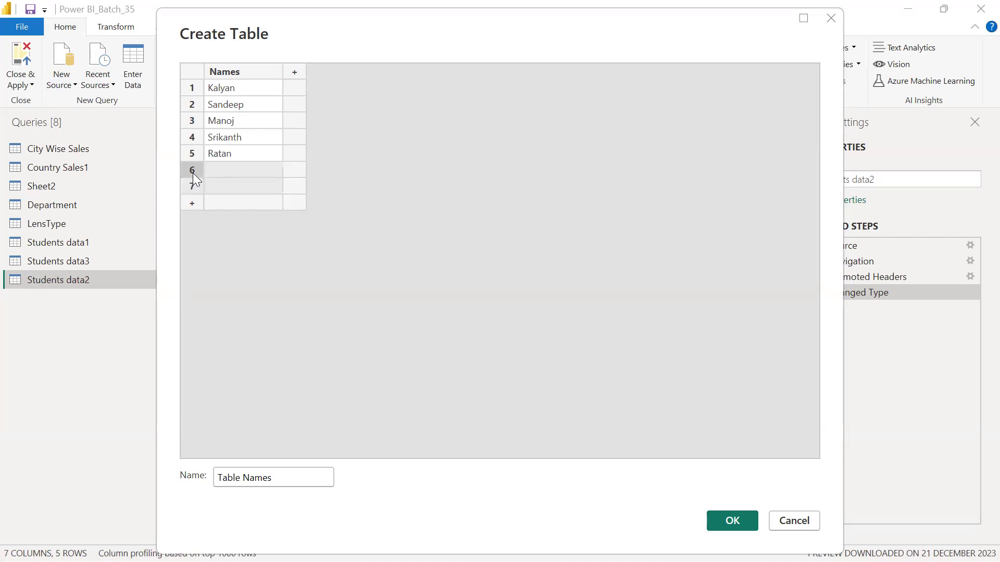
right_click(192, 172)
left_click(233, 234)
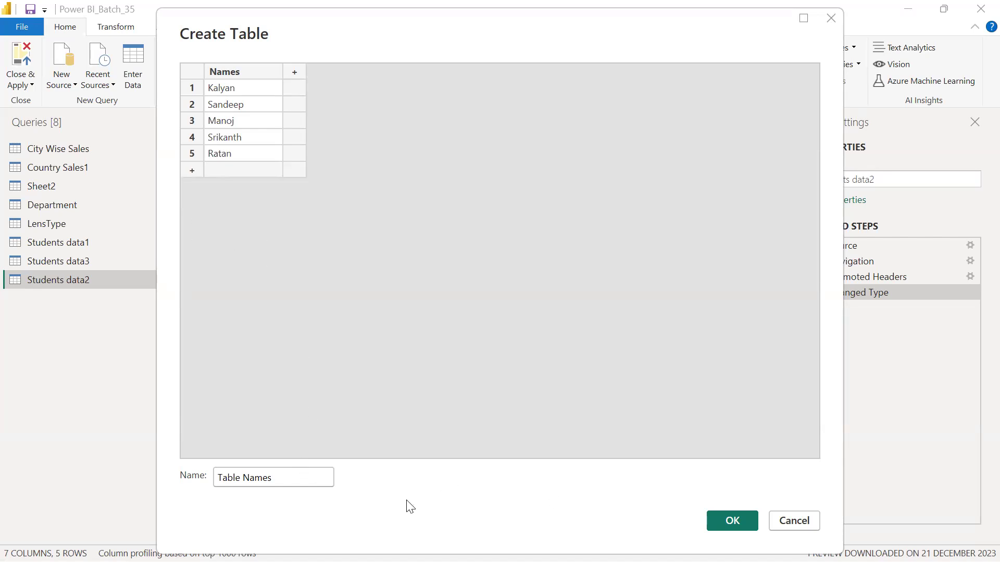
left_click(723, 523)
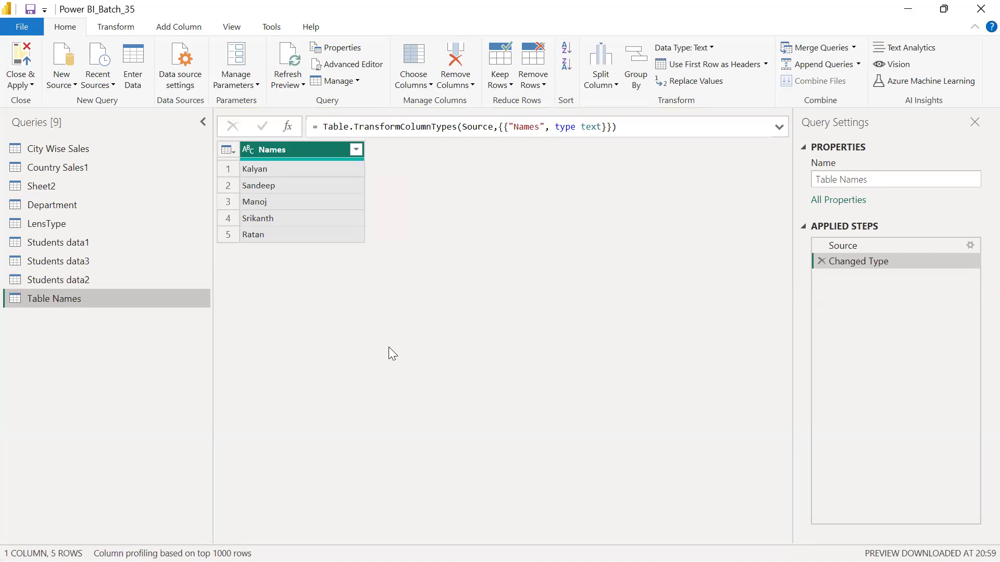
Switch to Notepad with the Power bi Course notes and maximize its window.
key("super")
type("note")
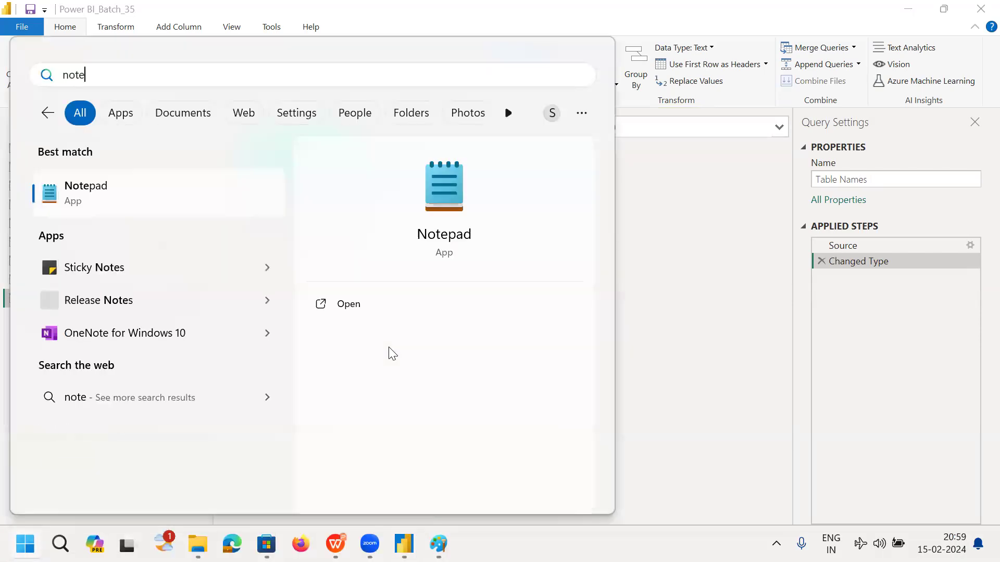
key("Escape")
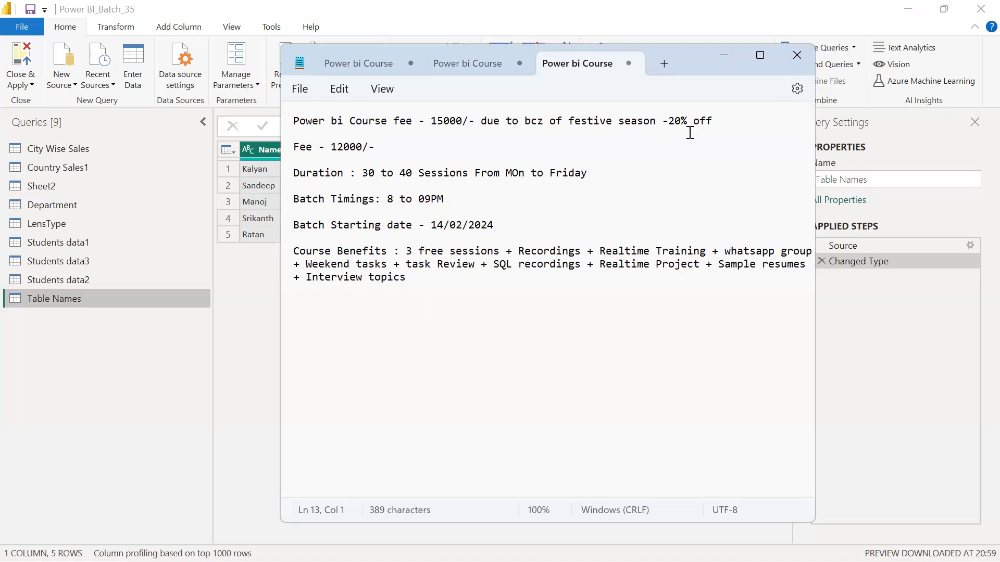
mouse_move(742, 79)
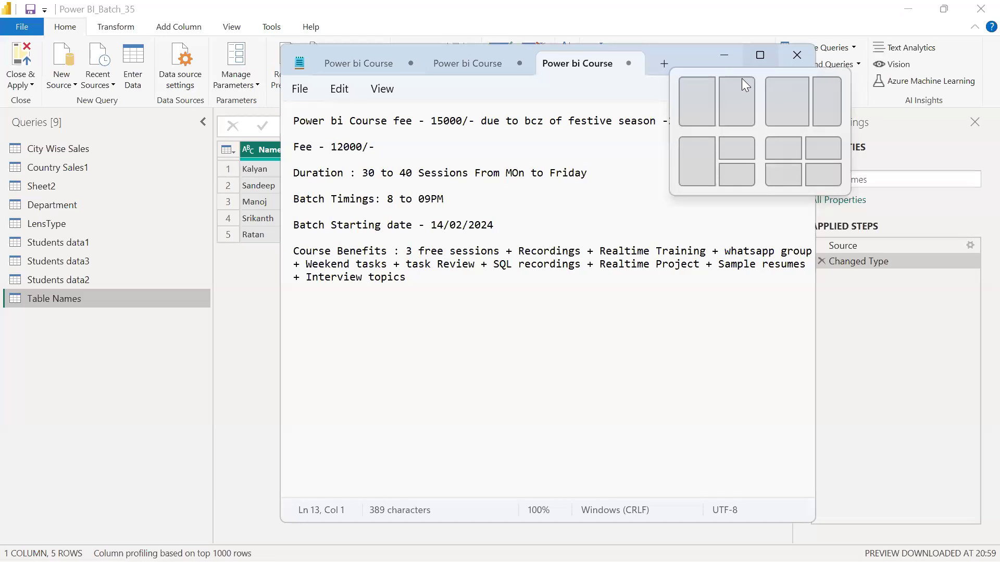
left_click(759, 54)
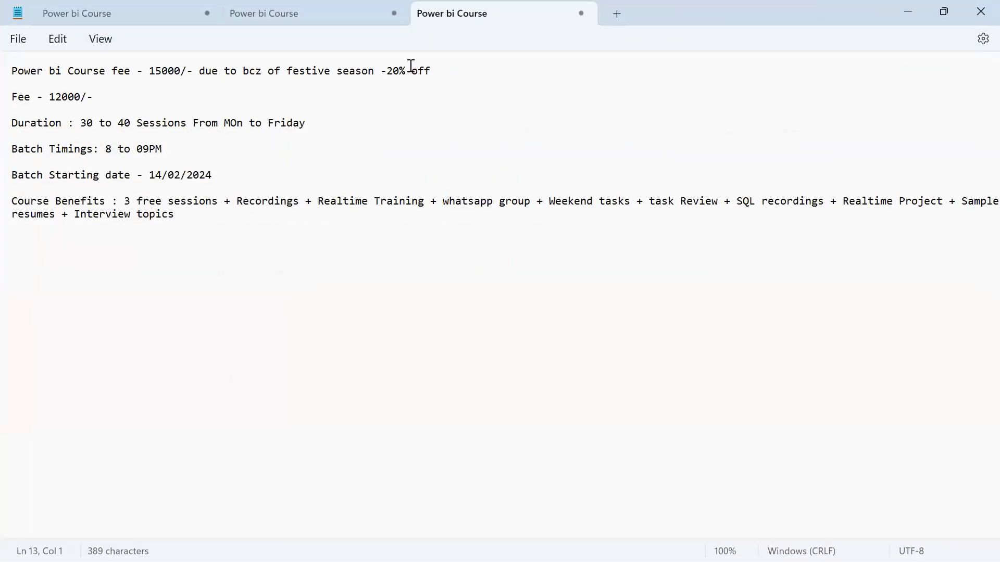
Go through the course notes, highlighting the fee, discount, duration, batch timings and course benefits in turn.
left_click_drag(476, 69, 3, 63)
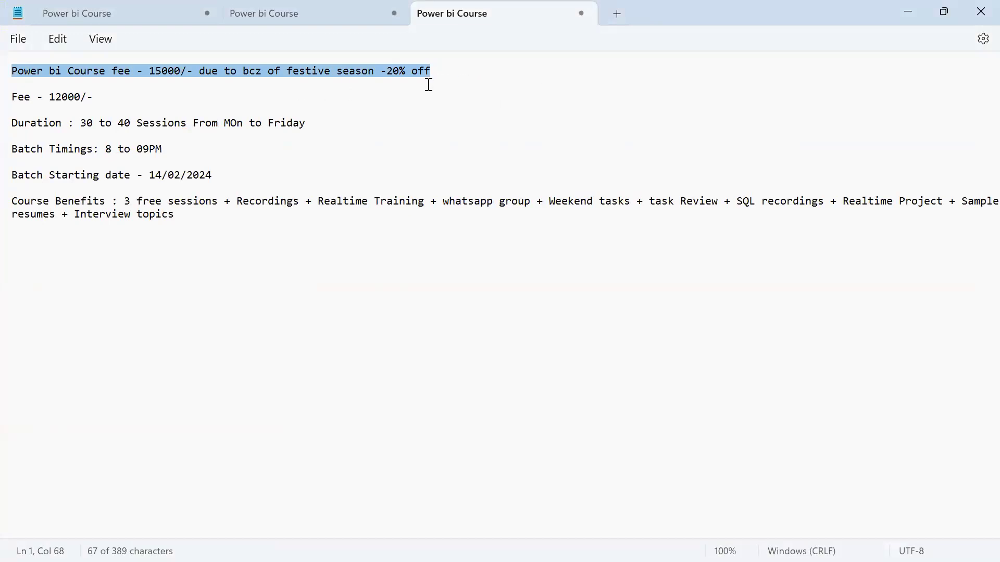
left_click_drag(93, 98, 7, 99)
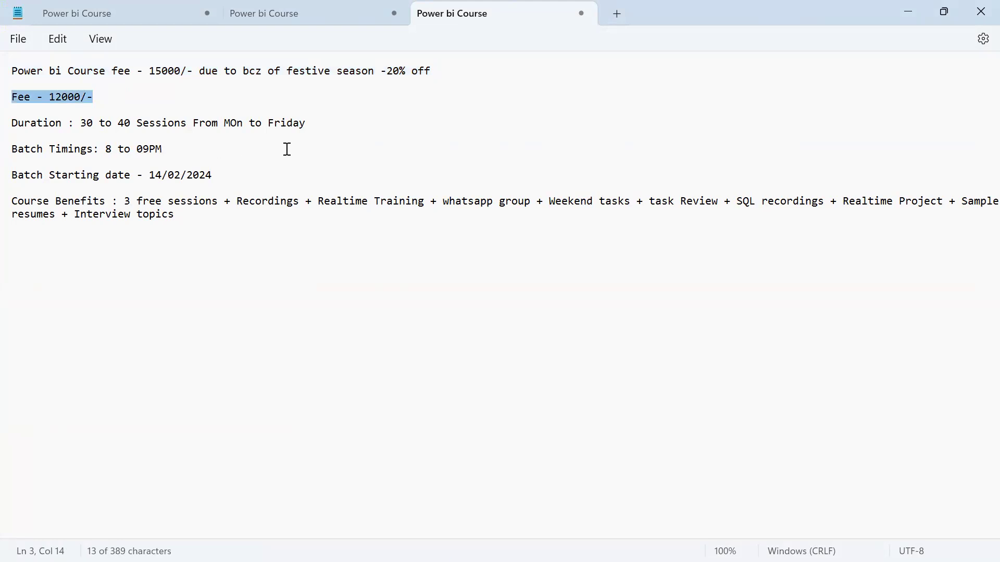
left_click_drag(348, 128, 2, 128)
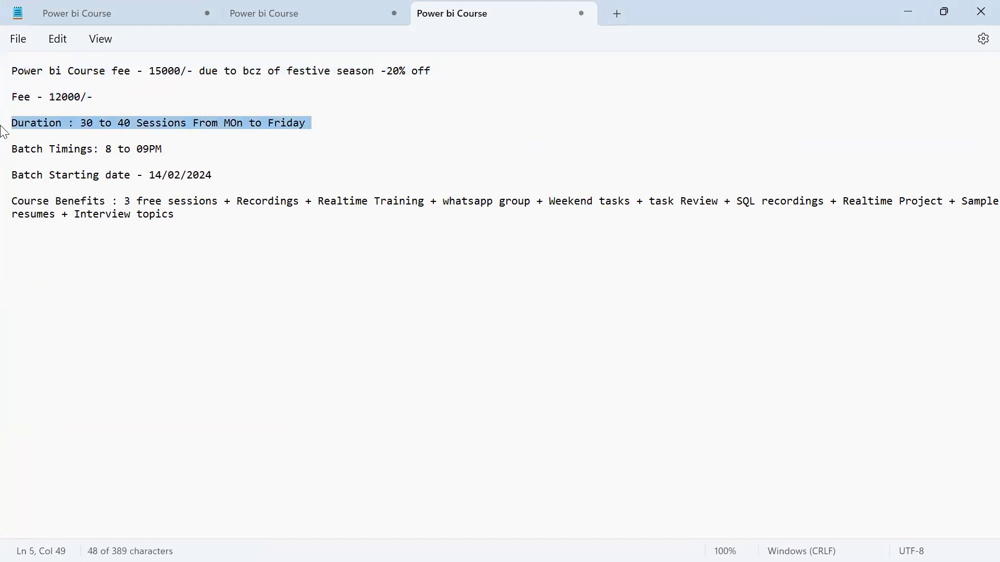
left_click_drag(179, 151, 5, 149)
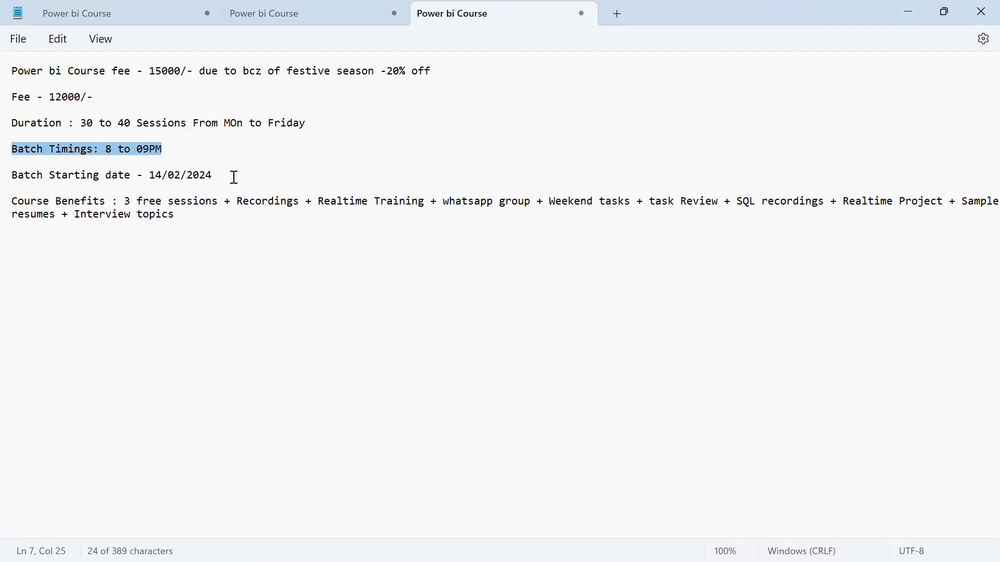
left_click(121, 201)
left_click(223, 216, "shift")
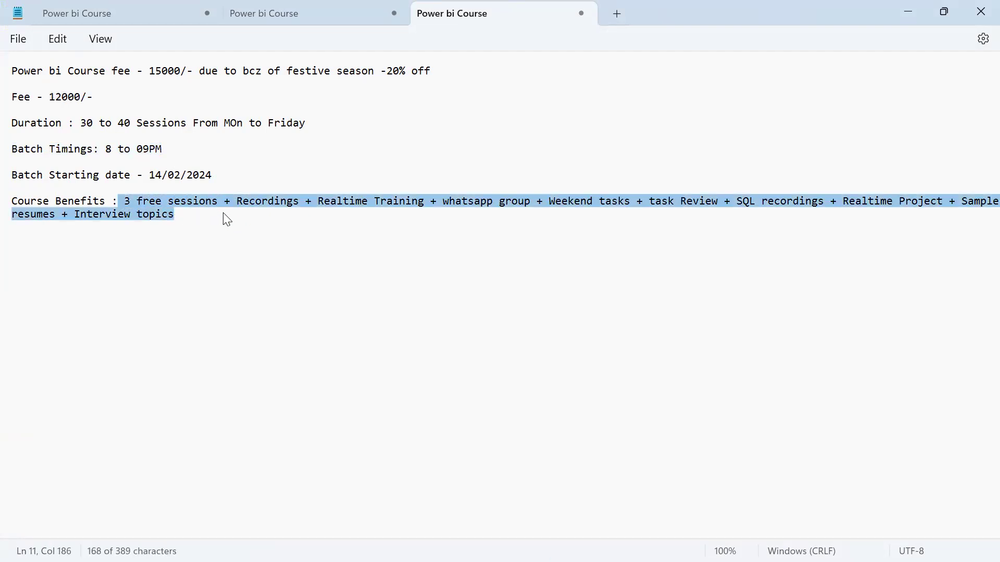
left_click(245, 227)
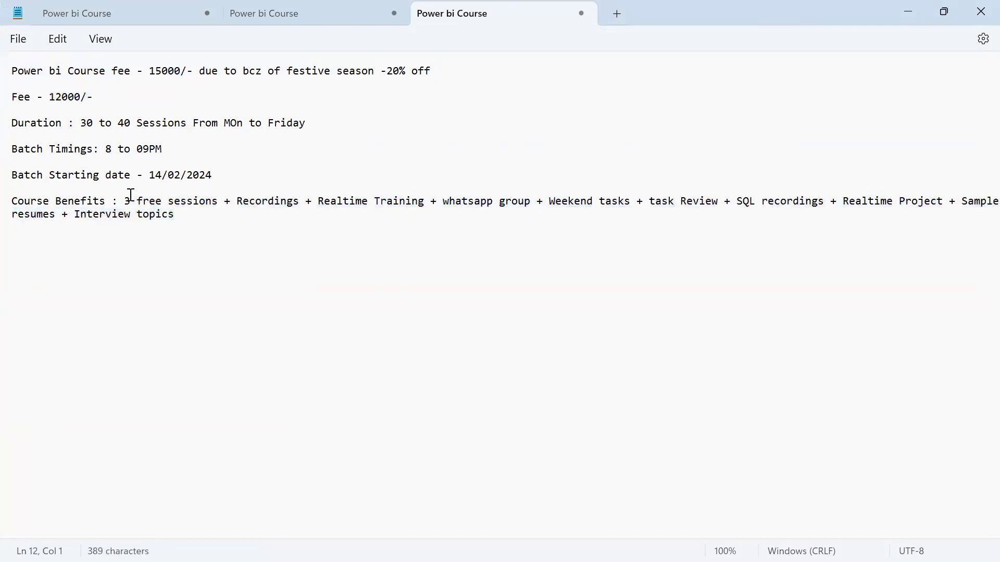
left_click_drag(121, 200, 229, 206)
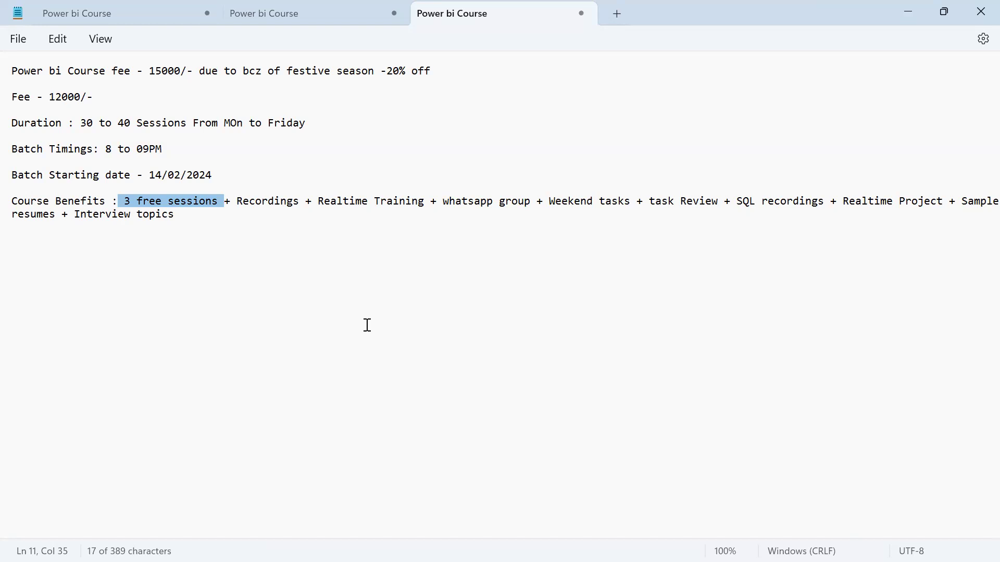
key("alt+Tab")
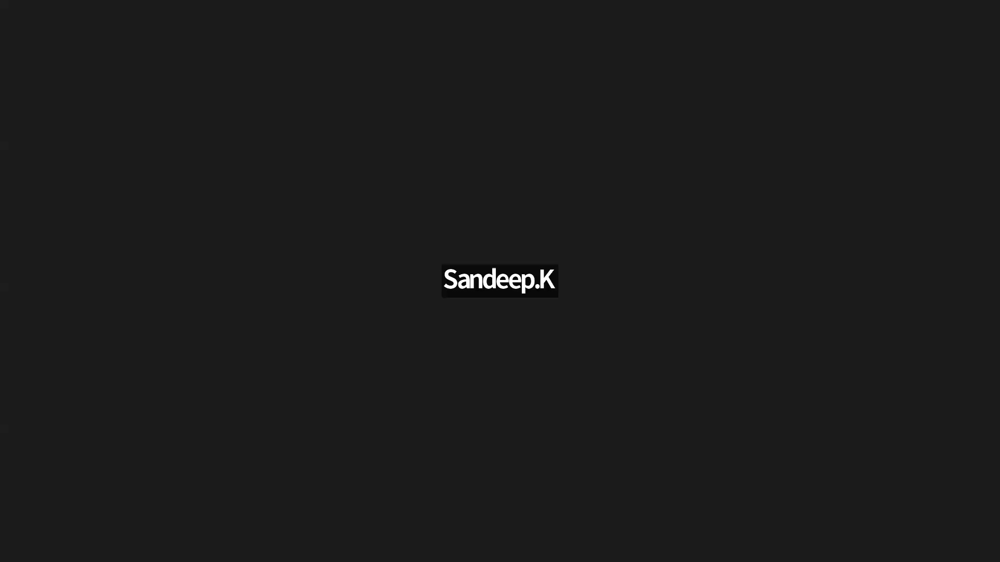